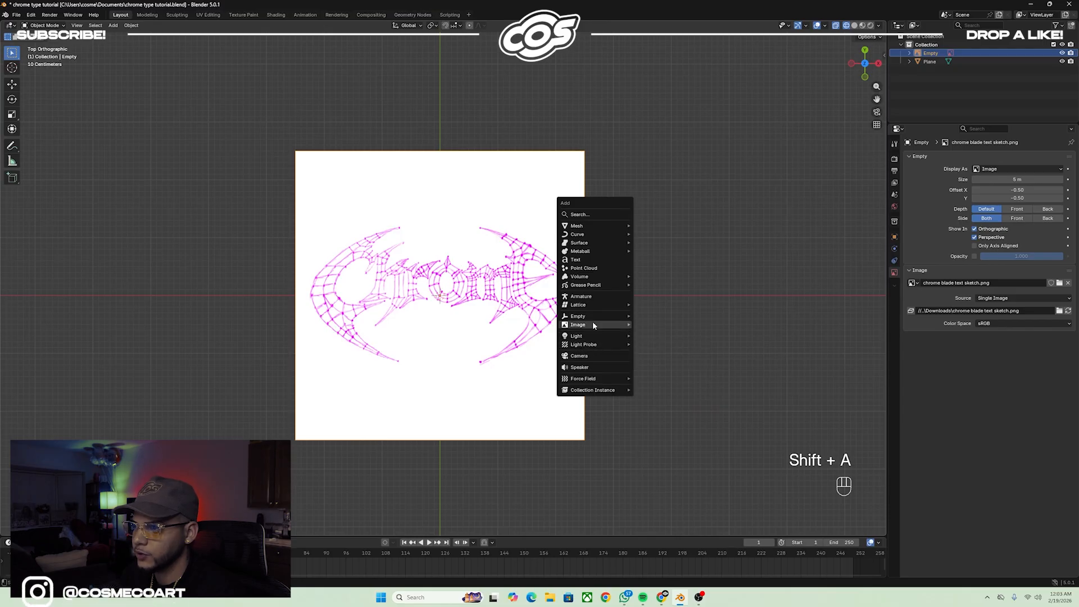
Enable opacity on the chrome sketch reference image and lower it to 0.075.
{"action": "mouse_move", "coordinate": [589, 324]}
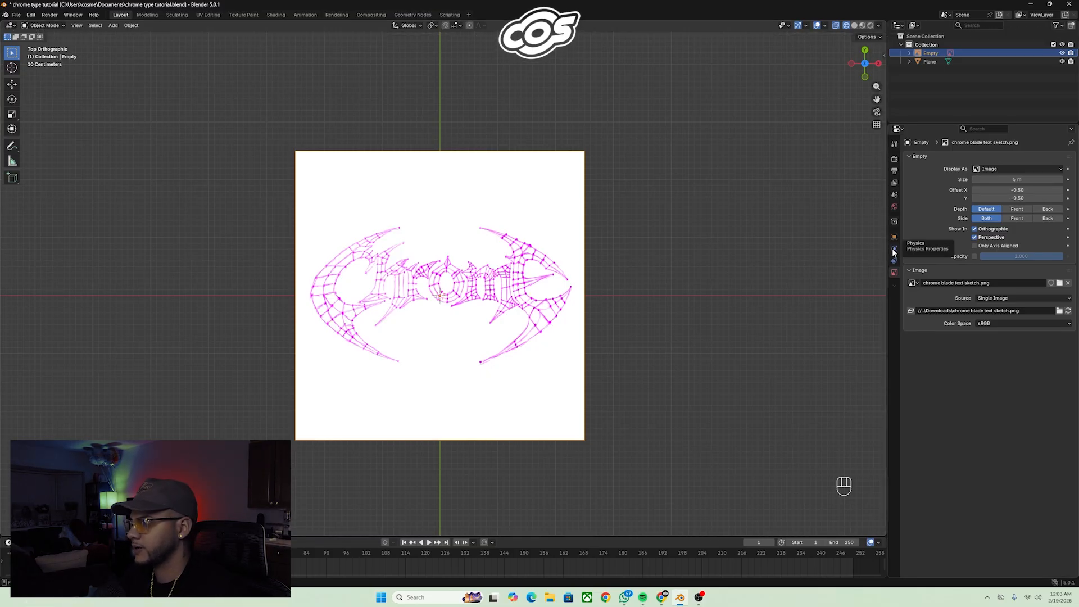
{"action": "left_click", "coordinate": [974, 257]}
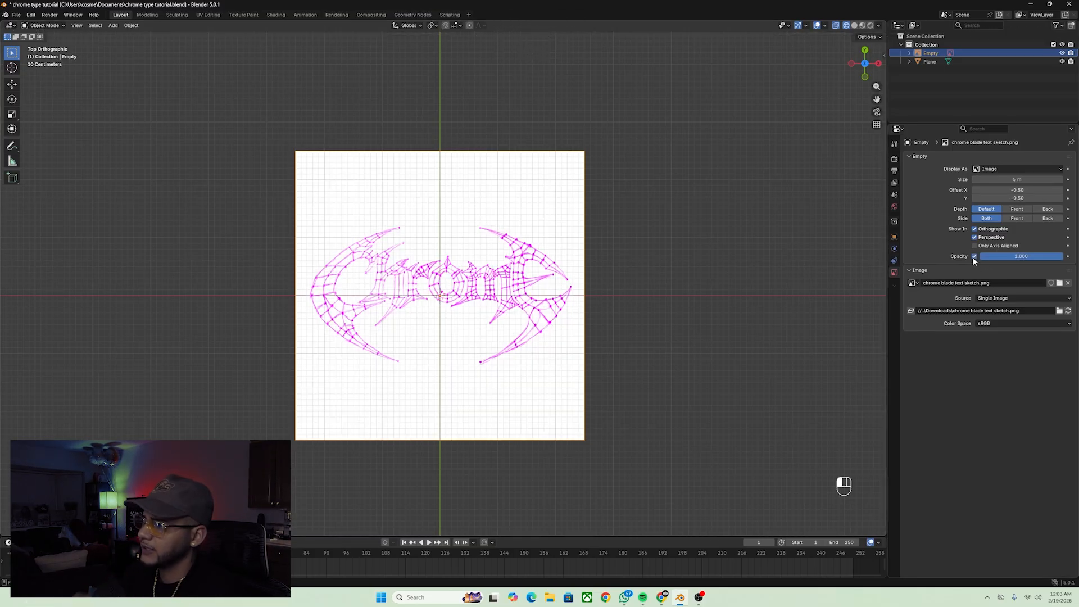
{"action": "left_click_drag", "start_coordinate": [1056, 257], "coordinate": [985, 257]}
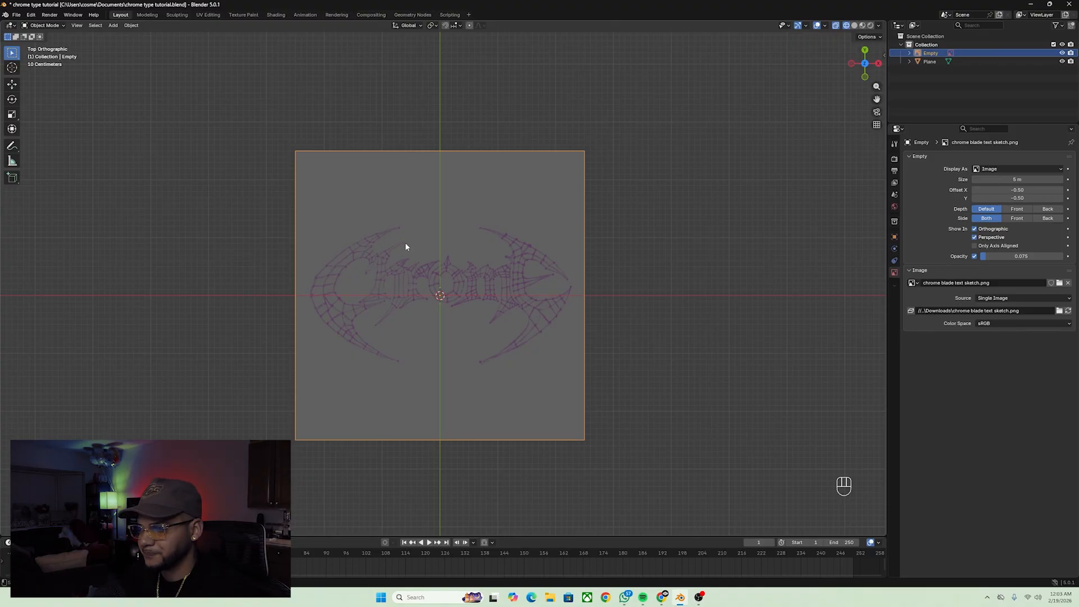
{"action": "scroll", "coordinate": [406, 245], "scroll_direction": "up", "scroll_amount": 5}
{"action": "middle_click_drag", "start_coordinate": [406, 245], "coordinate": [521, 228], "text": "shift"}
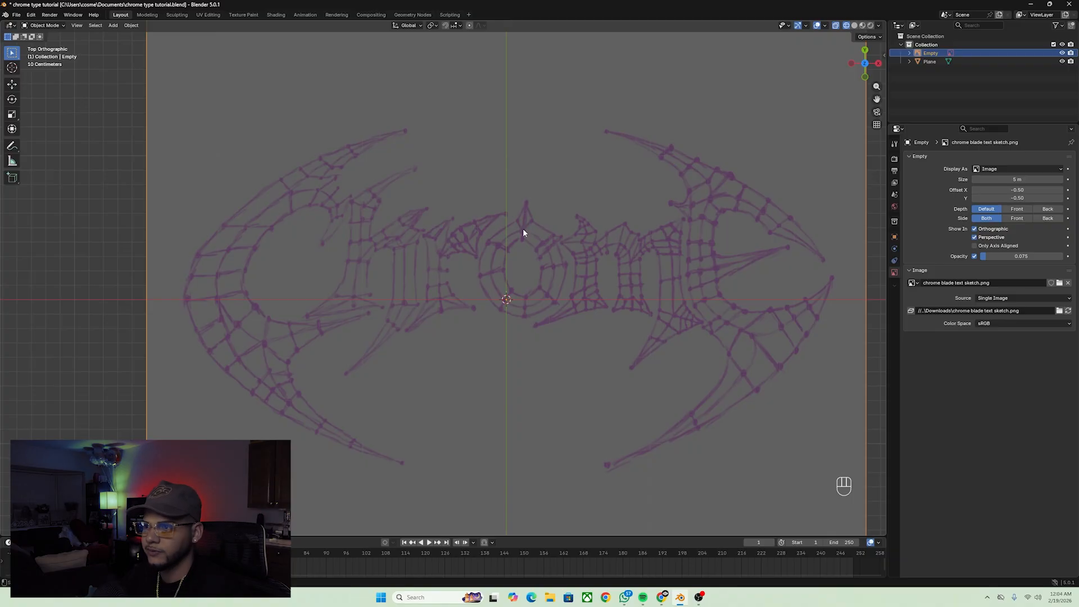
{"action": "key", "text": "g"}
{"action": "key", "text": "x"}
{"action": "right_click", "coordinate": [595, 260]}
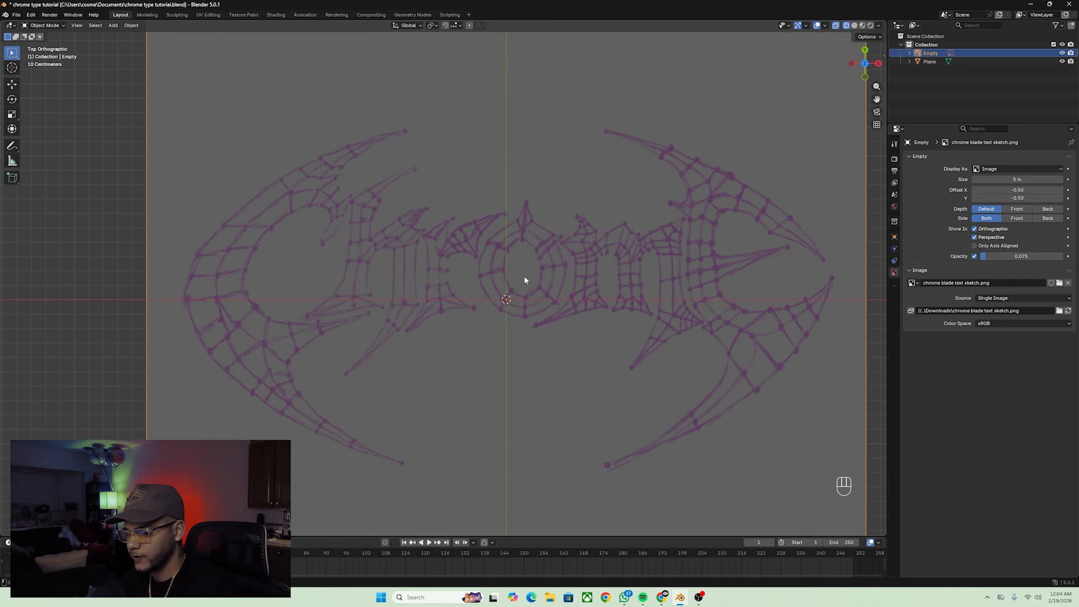
Shift the reference image along the X axis until the letter O is centred on the green Y axis line.
{"action": "key", "text": "g"}
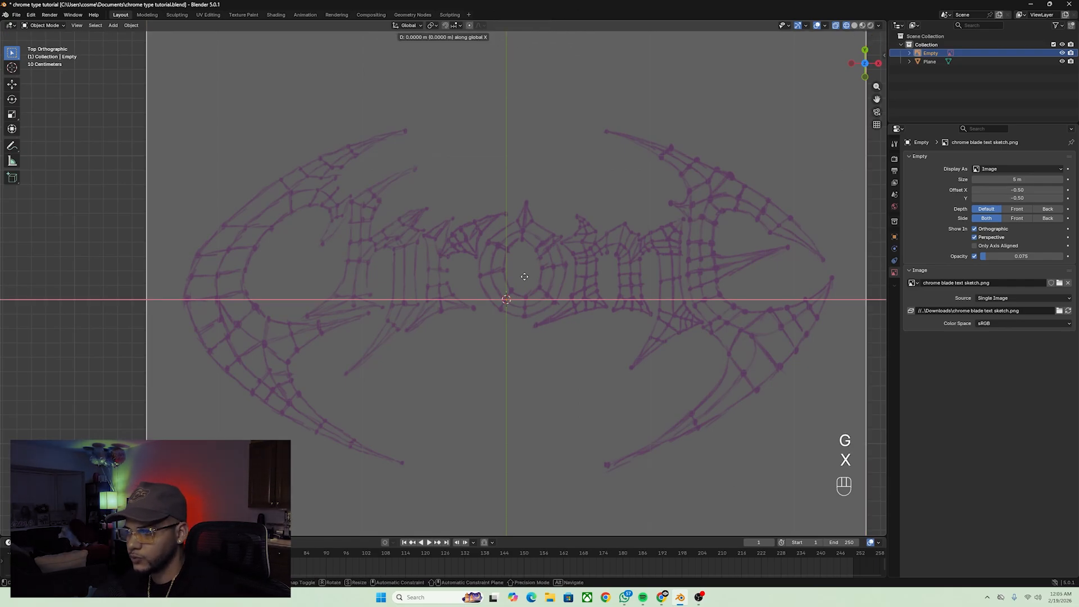
{"action": "key", "text": "x"}
{"action": "left_click", "coordinate": [508, 278]}
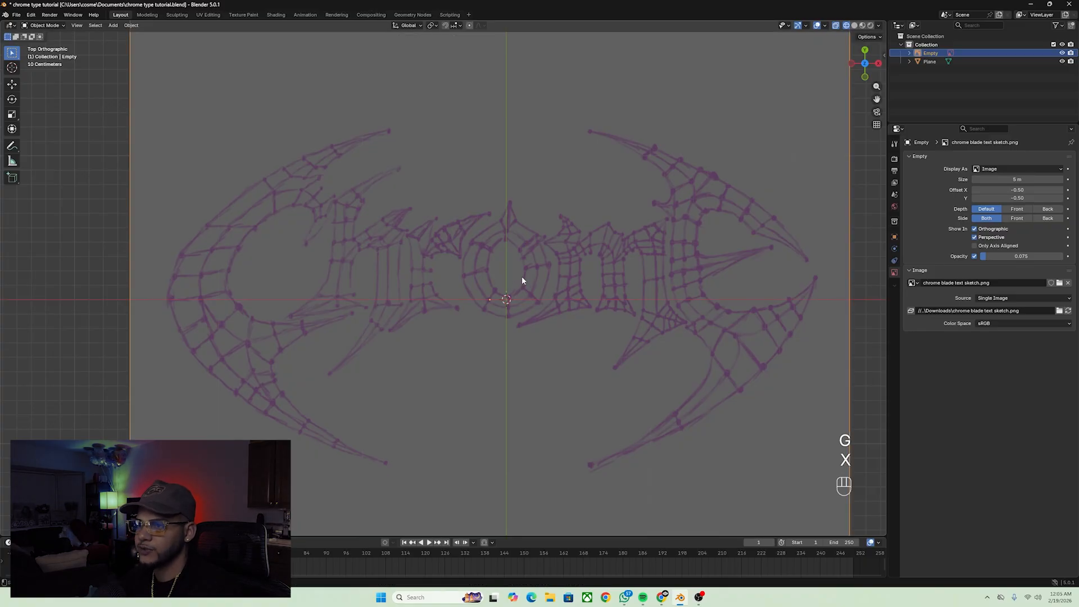
{"action": "key", "text": "g"}
{"action": "key", "text": "x"}
{"action": "left_click", "coordinate": [529, 281]}
Add a mesh plane and scale it down to roughly the width of the letter O.
{"action": "key", "text": "shift+a"}
{"action": "mouse_move", "coordinate": [551, 275]}
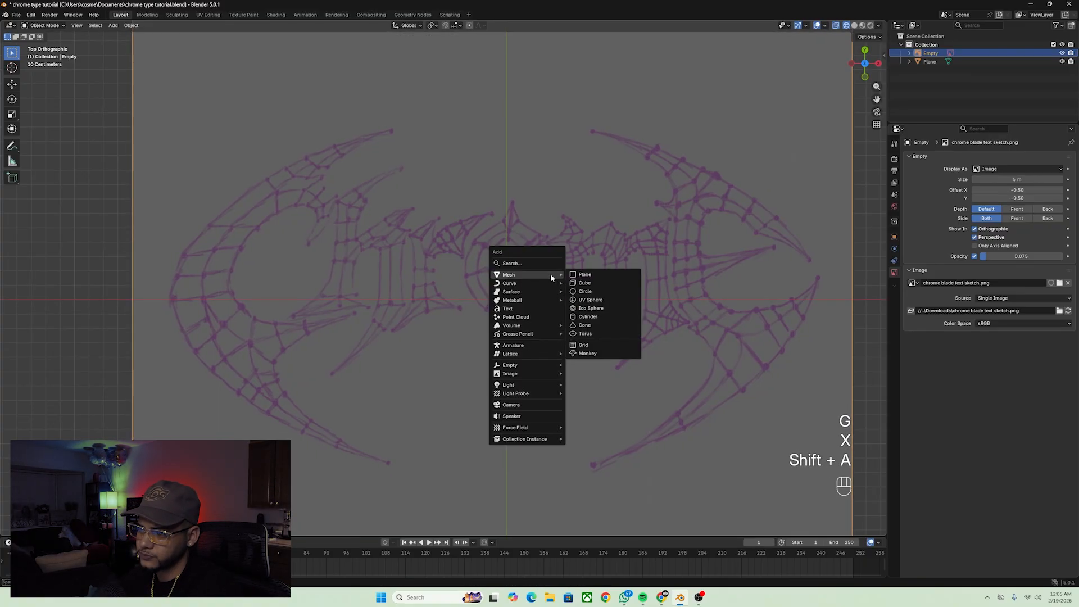
{"action": "left_click", "coordinate": [572, 275]}
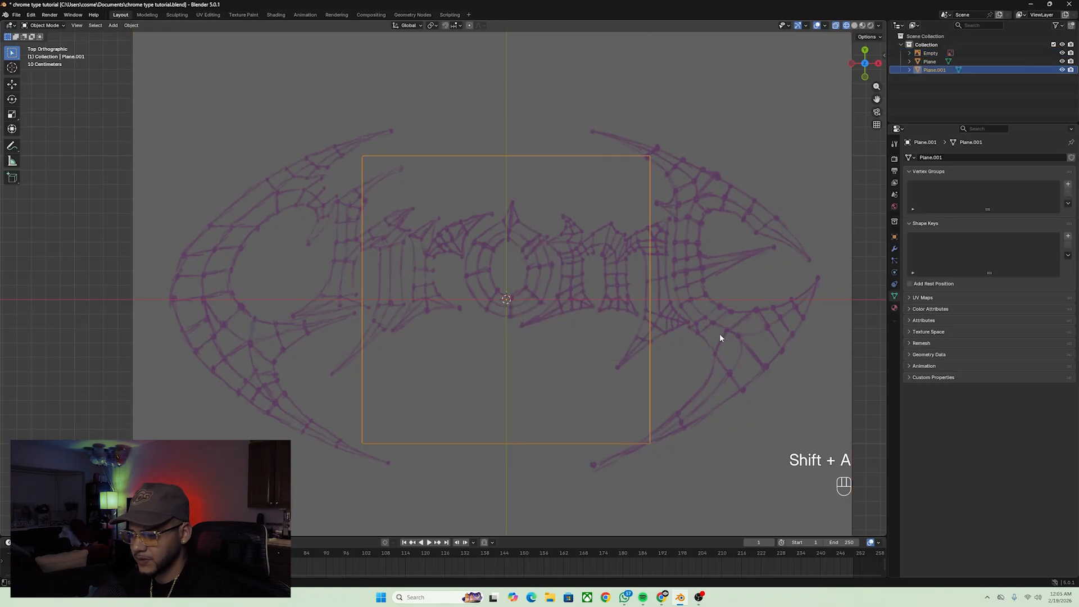
{"action": "key", "text": "s"}
{"action": "left_click", "coordinate": [627, 307]}
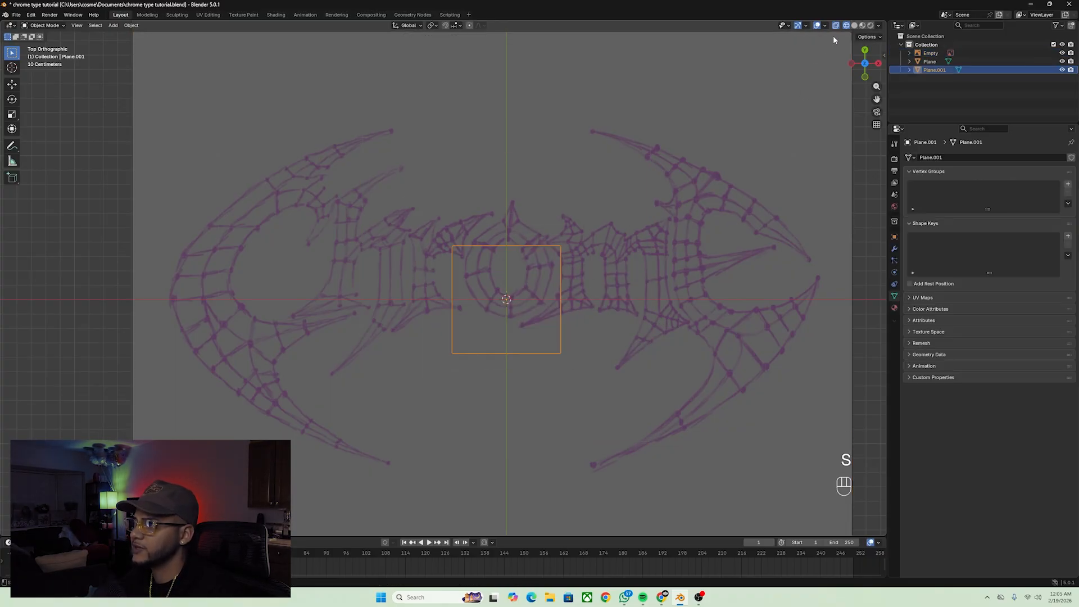
Move the plane up over the letter O and scale it to match the letter's outline.
{"action": "left_click", "coordinate": [854, 25]}
{"action": "key", "text": "shift+z"}
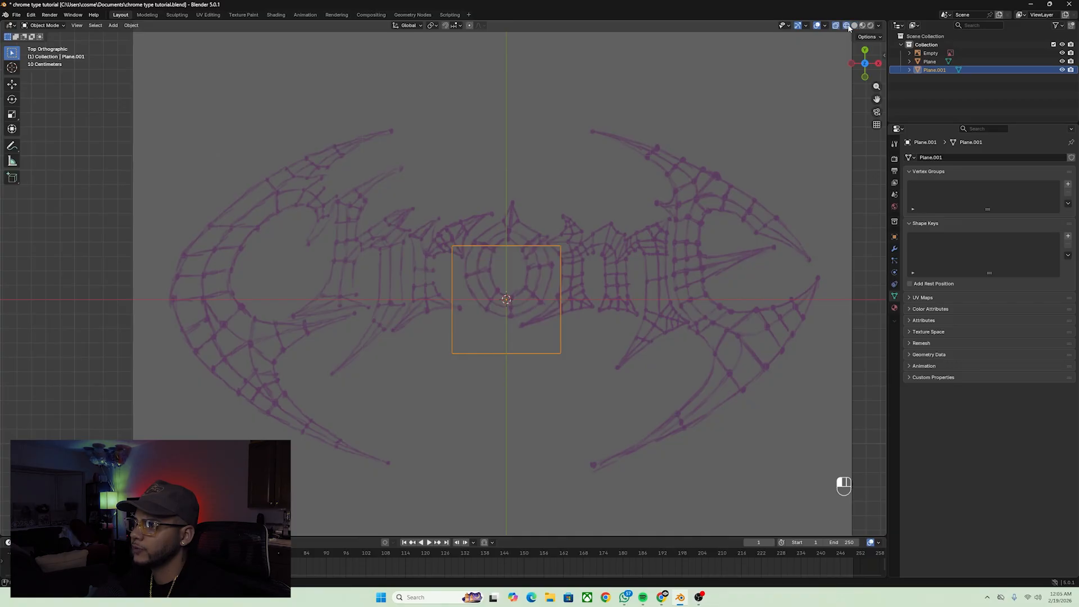
{"action": "key", "text": "g"}
{"action": "left_click", "coordinate": [618, 316]}
{"action": "key", "text": "s"}
{"action": "left_click", "coordinate": [616, 324]}
Enter Edit Mode on the plane and add two evenly spaced horizontal loop cuts.
{"action": "key", "text": "Tab"}
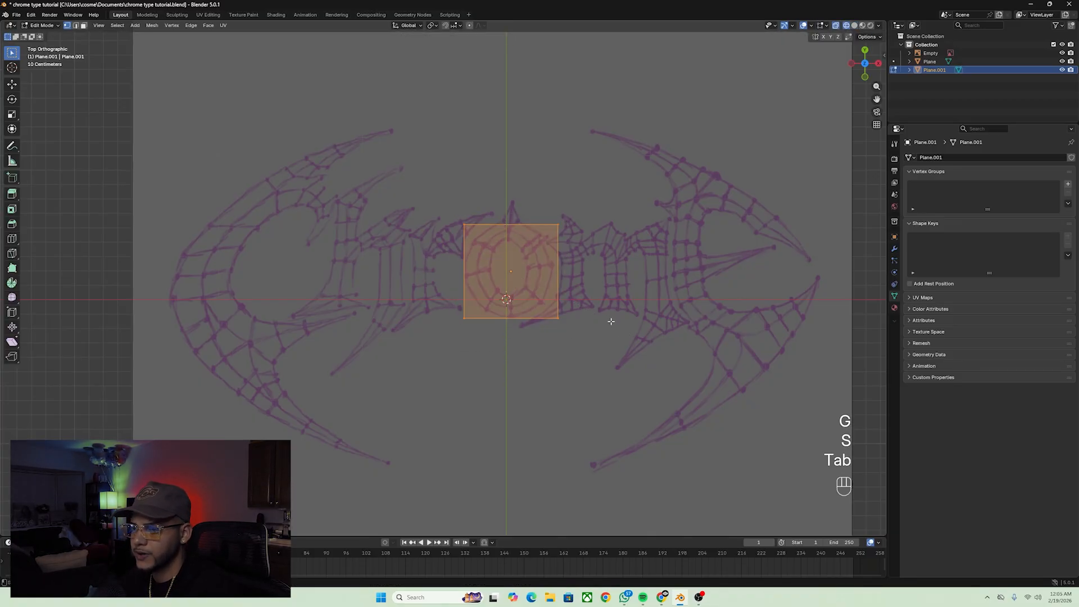
{"action": "key", "text": "1"}
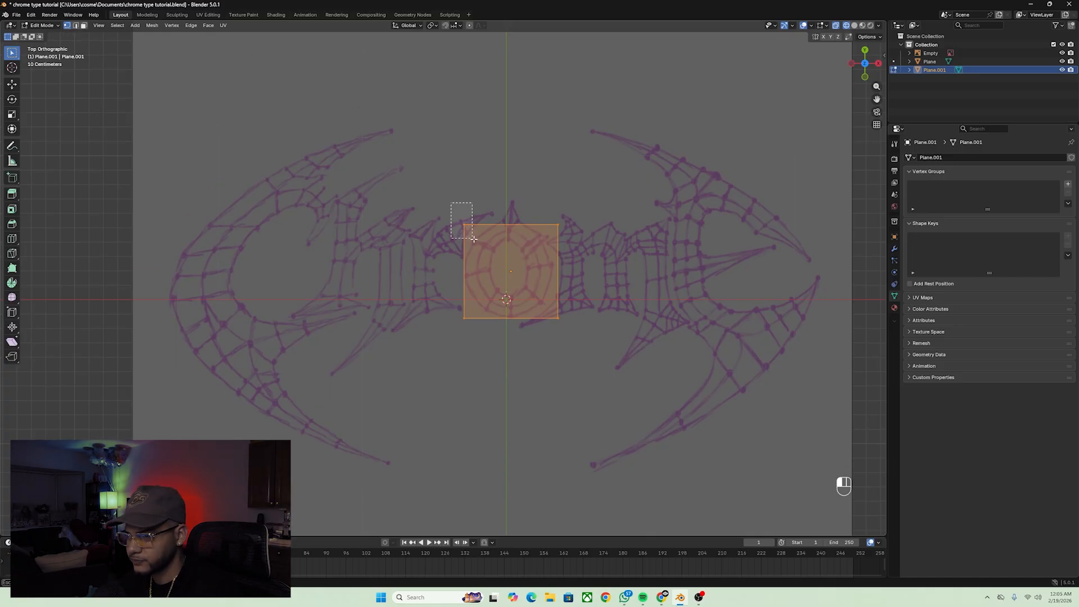
{"action": "left_click", "coordinate": [464, 225]}
{"action": "scroll", "coordinate": [494, 240], "scroll_direction": "up", "scroll_amount": 1}
{"action": "scroll", "coordinate": [494, 239], "scroll_direction": "up", "scroll_amount": 1}
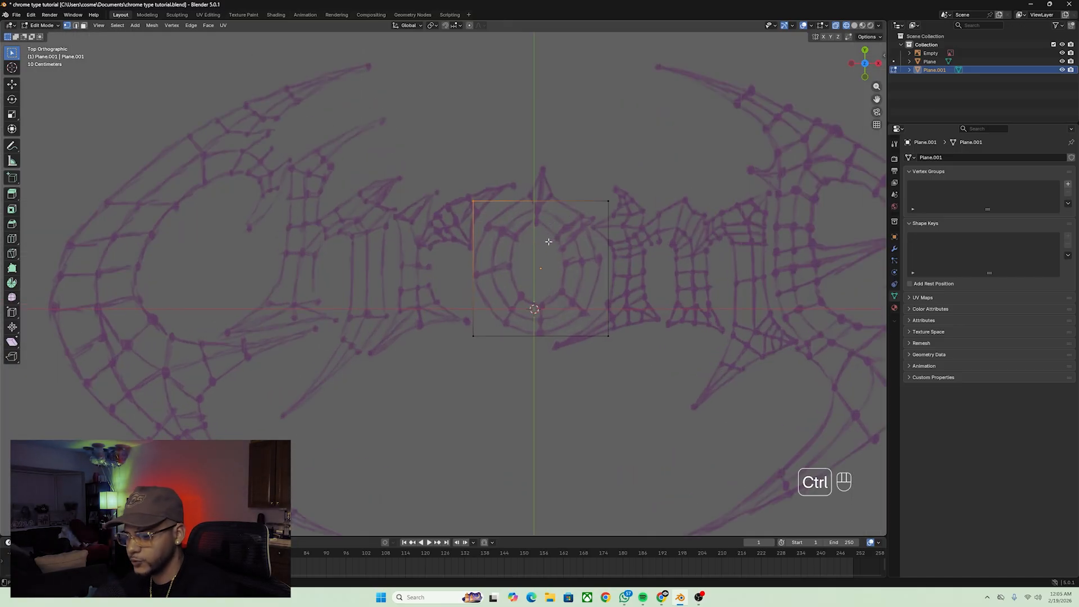
{"action": "key", "text": "ctrl+r"}
{"action": "left_click", "coordinate": [489, 257]}
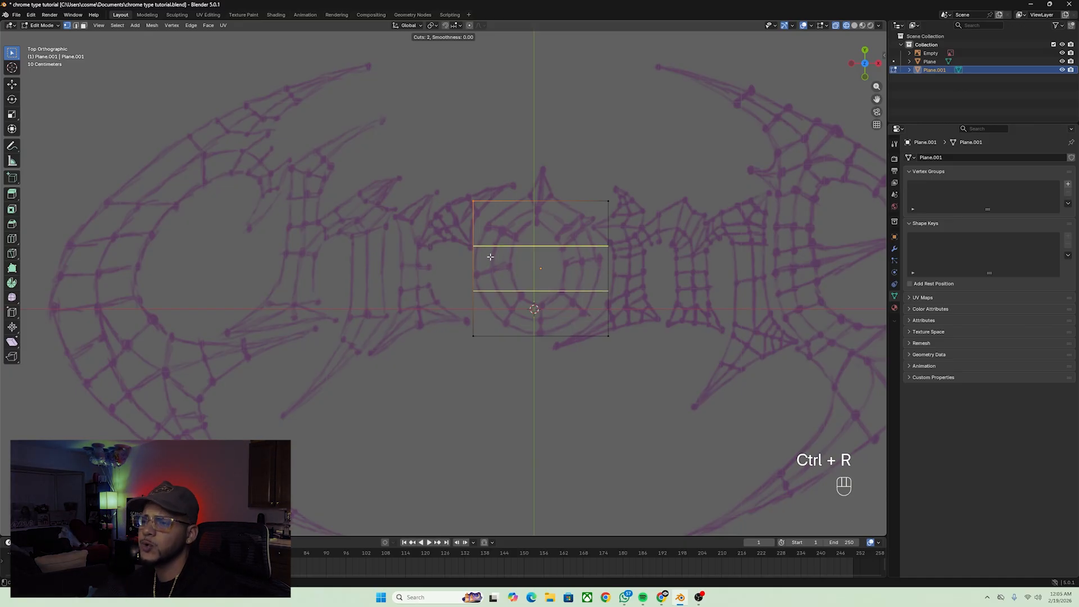
{"action": "right_click", "coordinate": [489, 257]}
Move the plane's top-left vertex to the O's spike tip and its top-right vertex to the inner ring just below the spike.
{"action": "key", "text": "1"}
{"action": "left_click", "coordinate": [474, 201]}
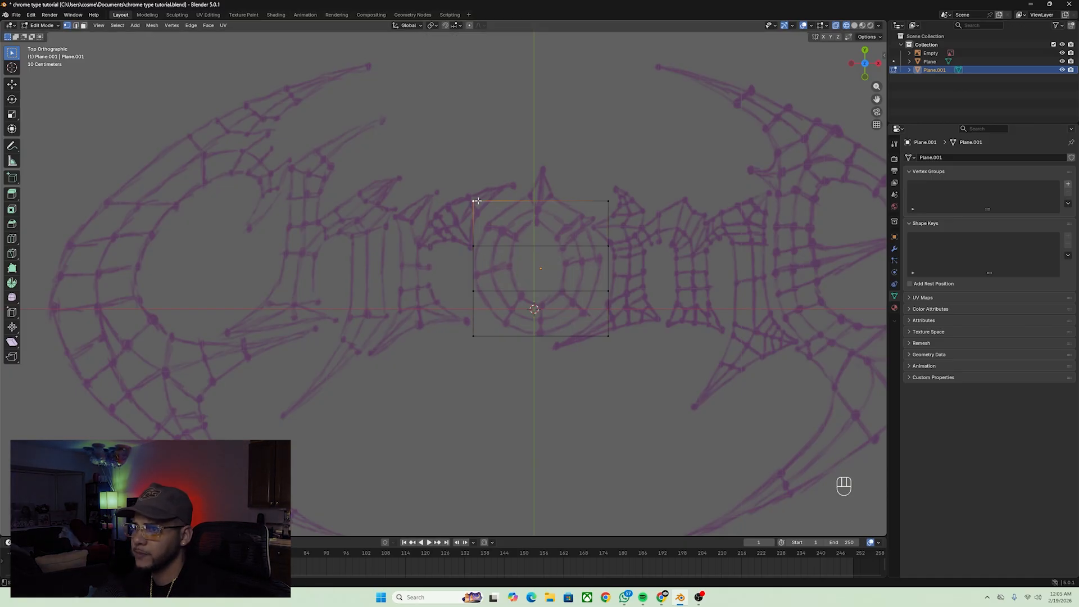
{"action": "key", "text": "g"}
{"action": "left_click", "coordinate": [608, 204]}
{"action": "key", "text": "g"}
{"action": "key", "text": "g"}
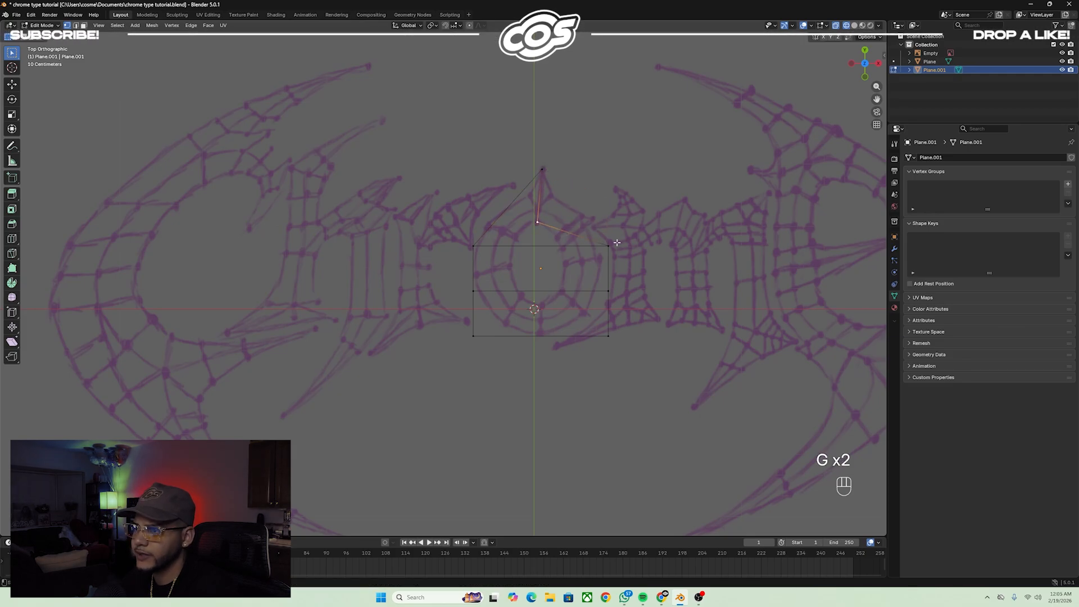
Place the second row's vertices on the upper-left of the O, one on the outer outline and one on the inner outline.
{"action": "key", "text": "g"}
{"action": "left_click", "coordinate": [487, 225]}
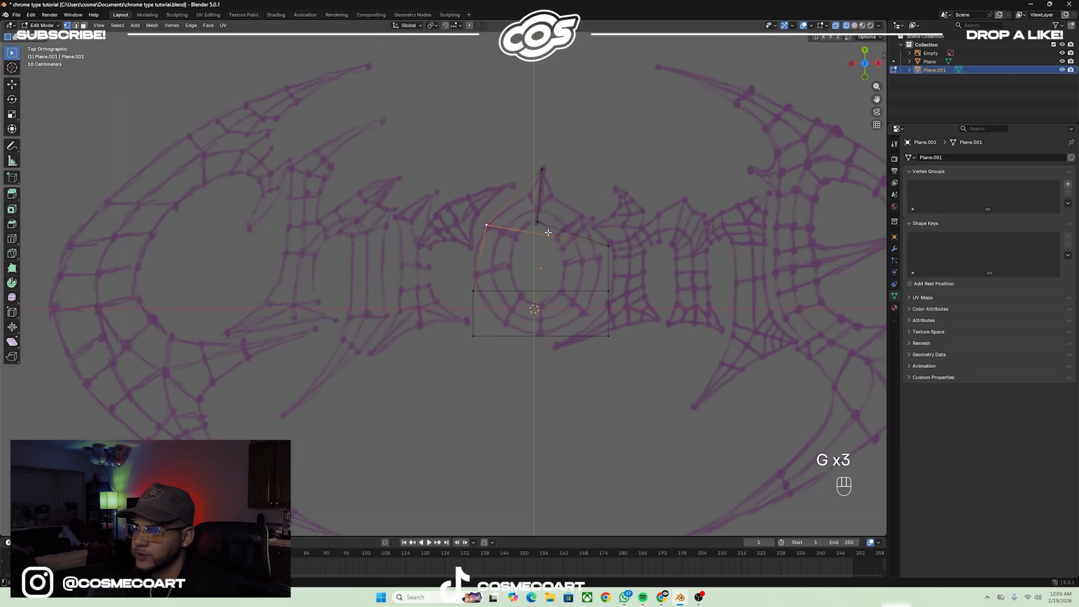
{"action": "left_click", "coordinate": [629, 244]}
{"action": "key", "text": "g"}
{"action": "left_click", "coordinate": [523, 236]}
Place the third row's vertices on the outer and inner outlines at the middle of the O's left side.
{"action": "left_click", "coordinate": [474, 287]}
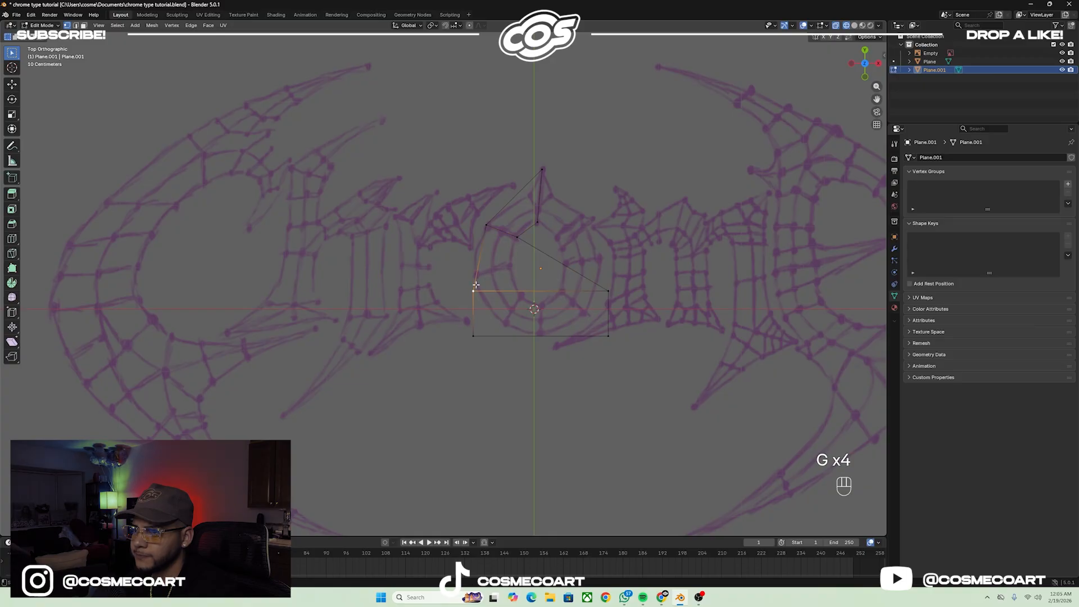
{"action": "key", "text": "g"}
{"action": "left_click", "coordinate": [477, 264]}
{"action": "left_click", "coordinate": [609, 291]}
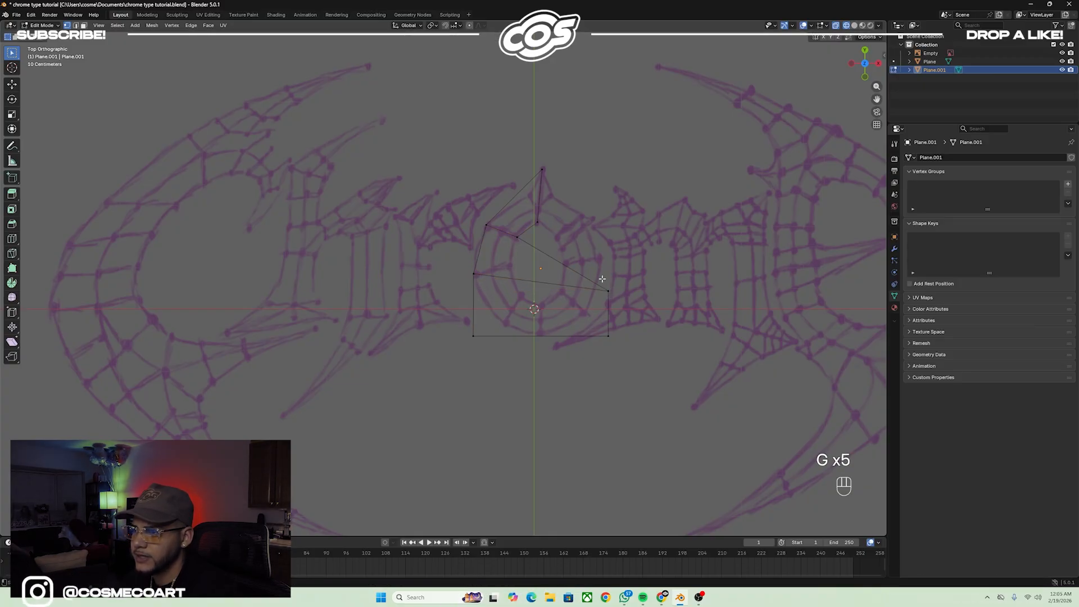
{"action": "key", "text": "g"}
{"action": "left_click", "coordinate": [523, 272]}
Move the plane's two bottom vertices onto the inner and outer outlines at the O's lower-left.
{"action": "left_click", "coordinate": [609, 335]}
{"action": "key", "text": "g"}
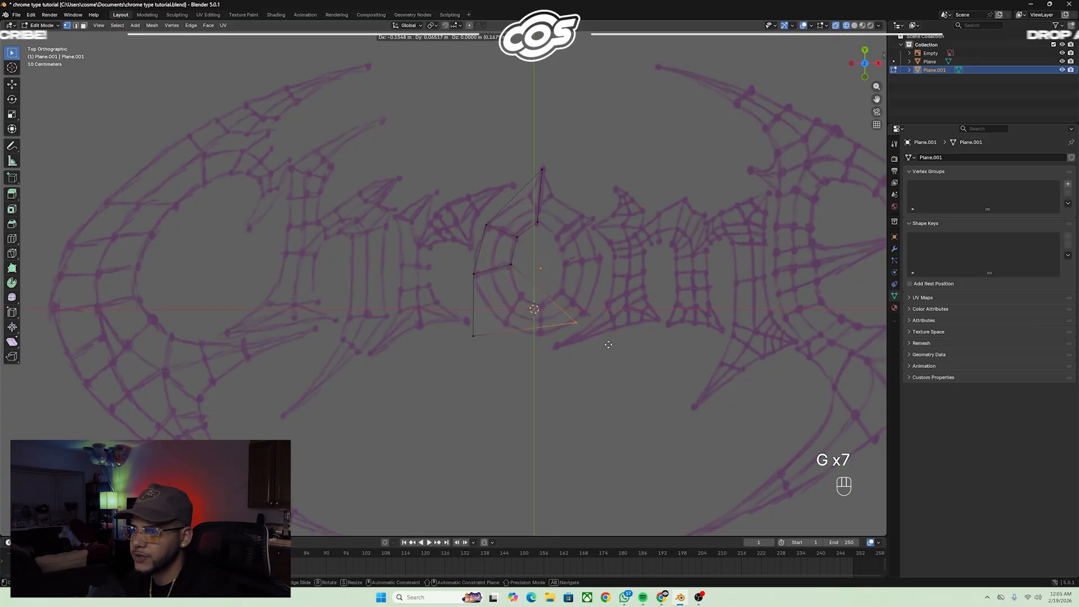
{"action": "key", "text": "g"}
{"action": "left_click", "coordinate": [511, 316]}
{"action": "left_click_drag", "start_coordinate": [458, 322], "coordinate": [513, 359]}
{"action": "key", "text": "g"}
{"action": "left_click", "coordinate": [545, 348]}
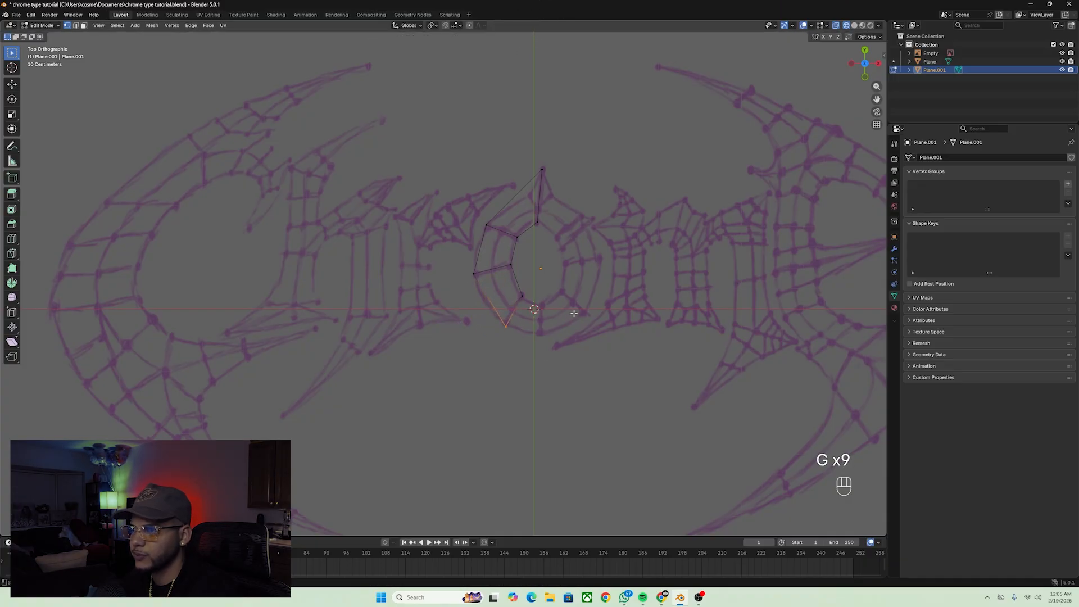
Extrude the lower-left end edge along the O's ring to its bottom centre and align the new outer vertex with the sketch.
{"action": "left_click_drag", "start_coordinate": [494, 289], "coordinate": [524, 312]}
{"action": "key", "text": "2"}
{"action": "left_click", "coordinate": [516, 308]}
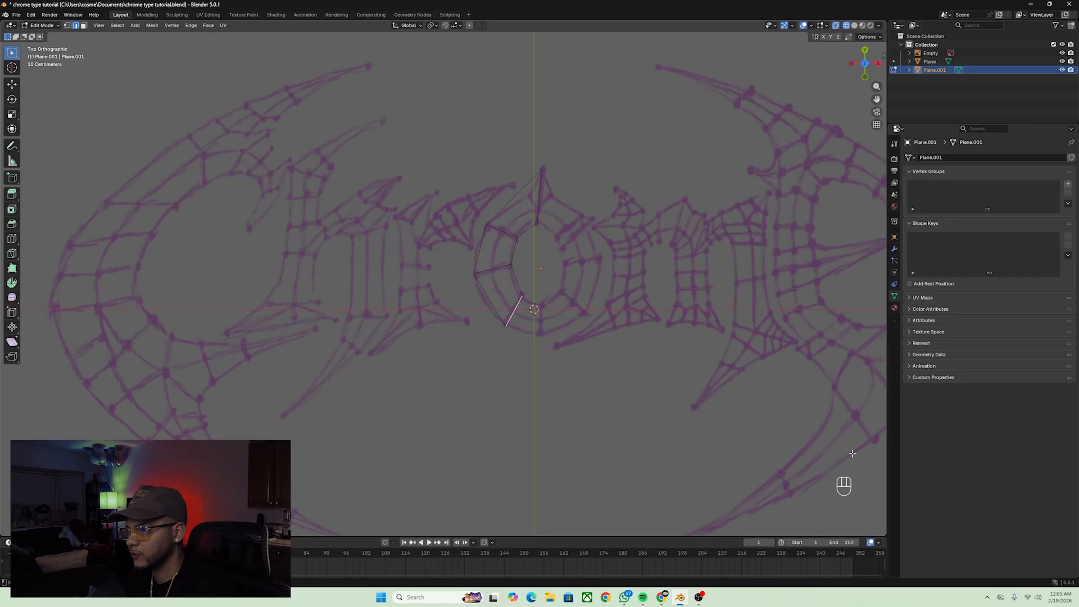
{"action": "key", "text": "e"}
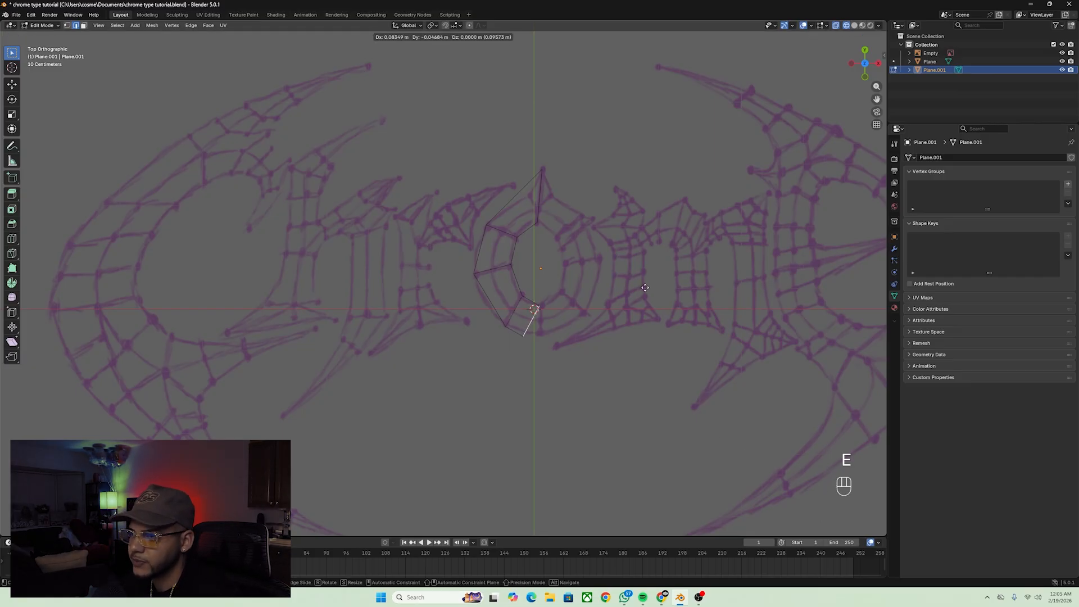
{"action": "left_click", "coordinate": [581, 315]}
{"action": "key", "text": "1"}
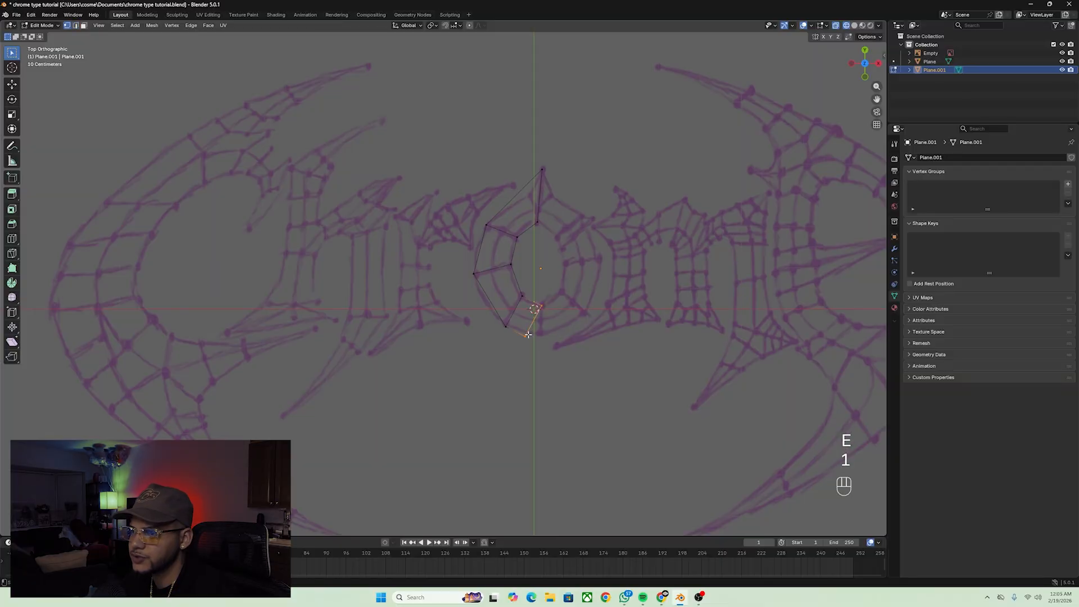
{"action": "left_click", "coordinate": [522, 338]}
{"action": "key", "text": "g"}
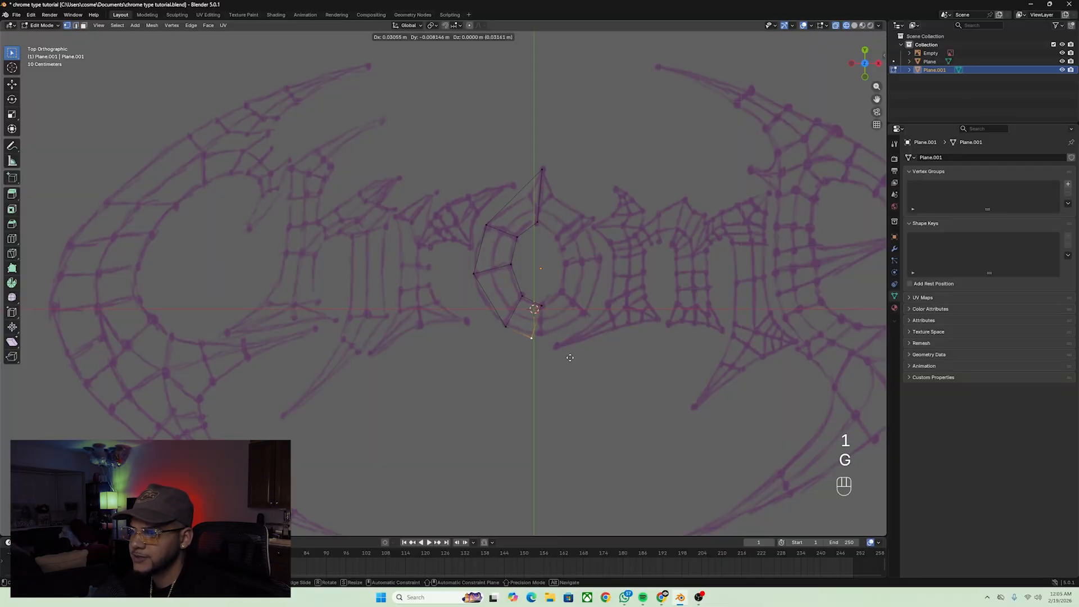
{"action": "left_click", "coordinate": [579, 355]}
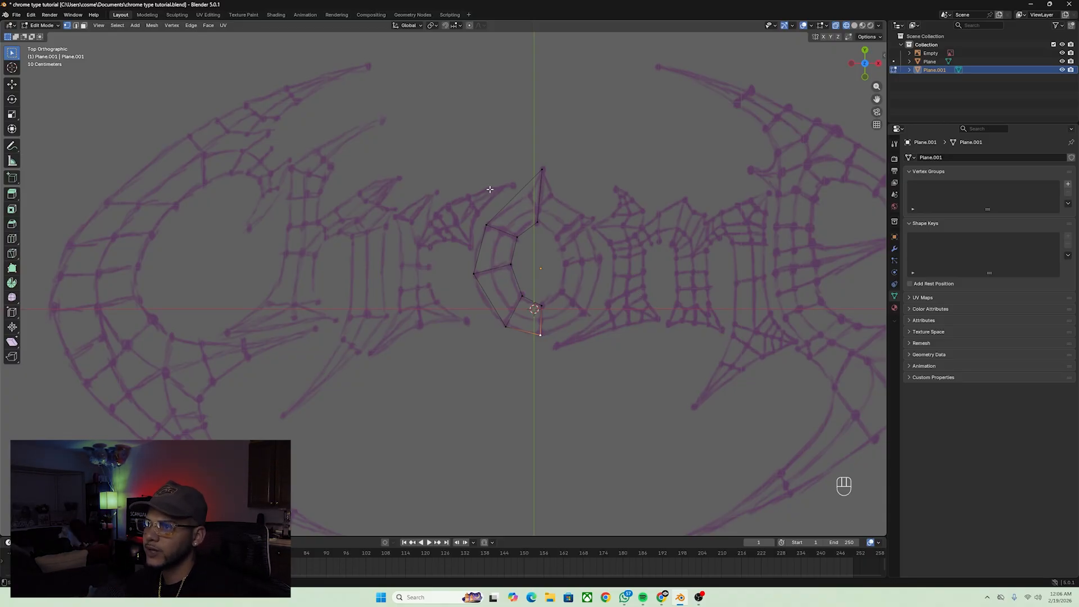
{"action": "key", "text": "ctrl+r"}
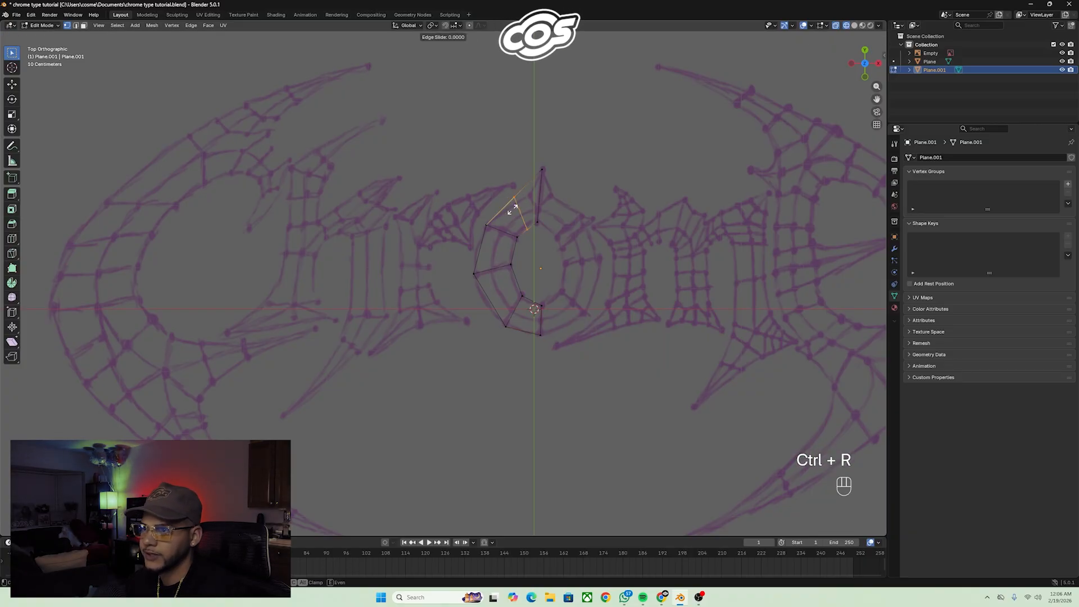
{"action": "key", "text": "ctrl+z"}
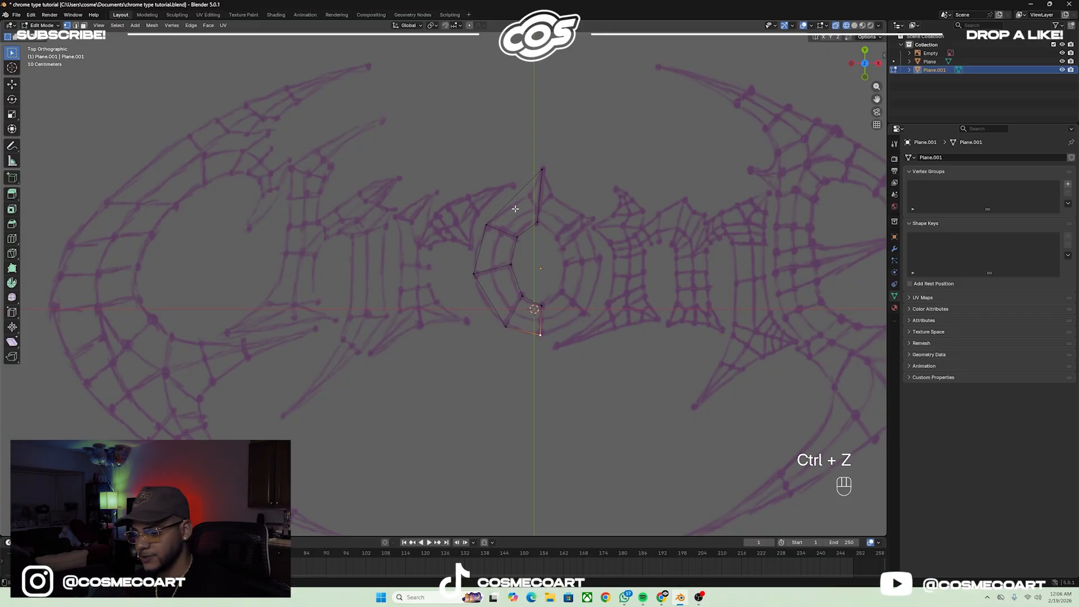
{"action": "key", "text": "ctrl+r"}
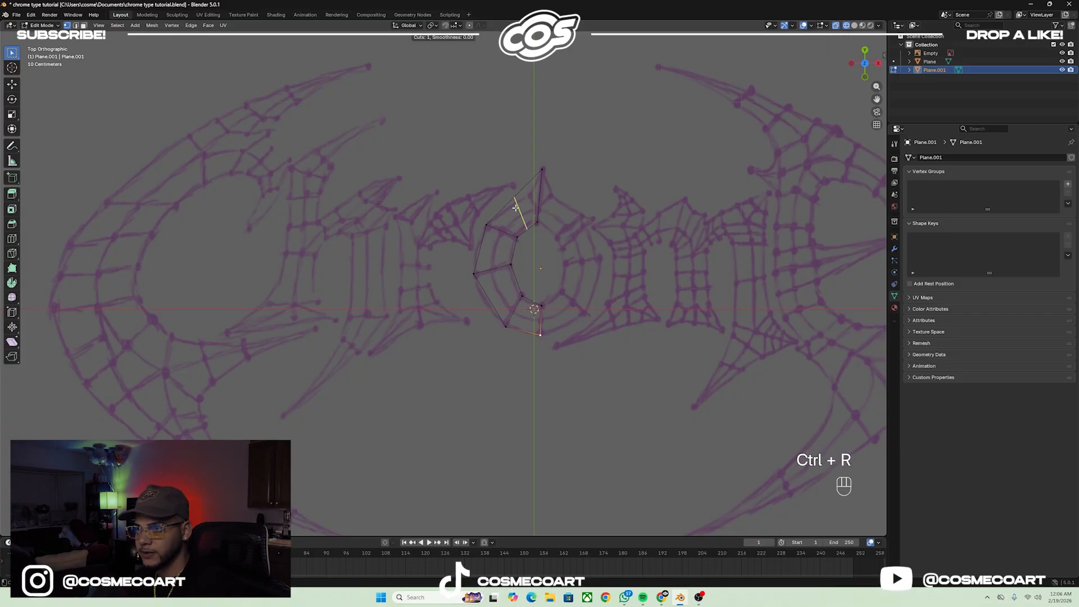
{"action": "right_click", "coordinate": [521, 204]}
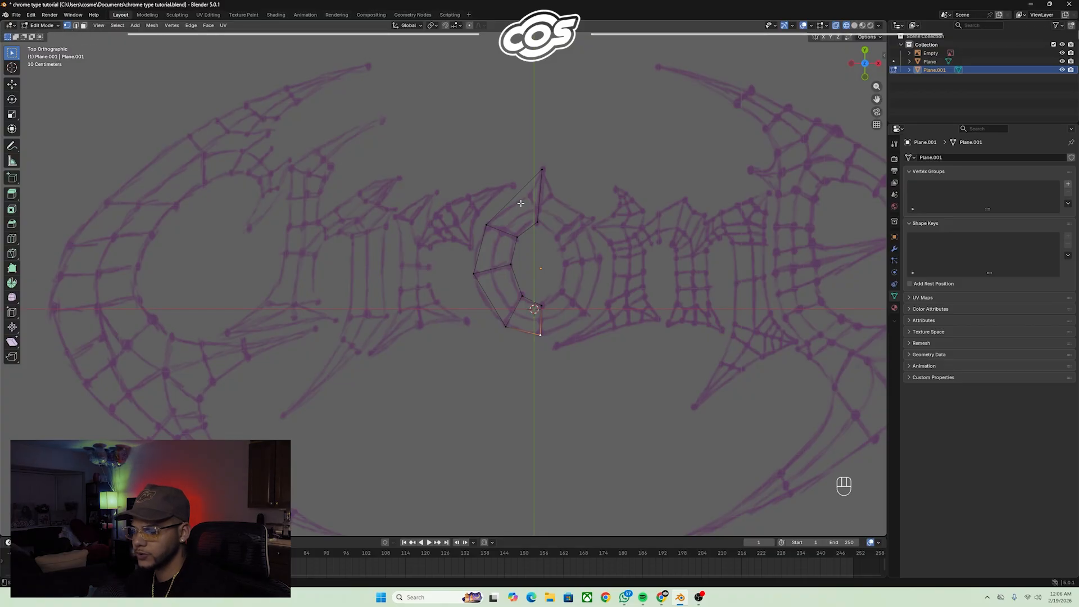
Cut the O's top face with the Knife tool from the diagonal outer edge below the spike to the inner edge.
{"action": "key", "text": "k"}
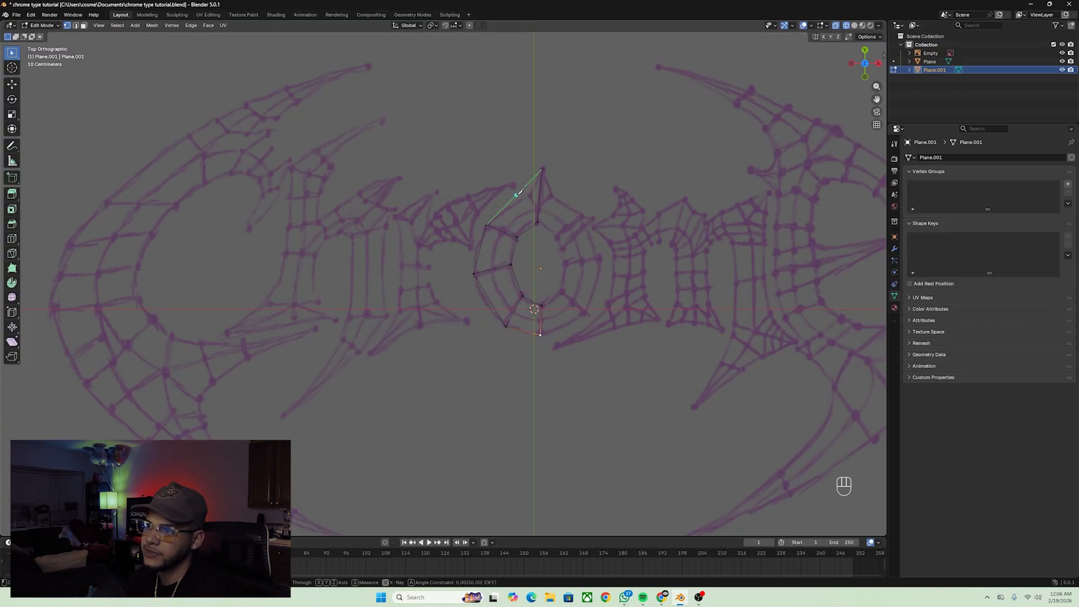
{"action": "left_click", "coordinate": [519, 192]}
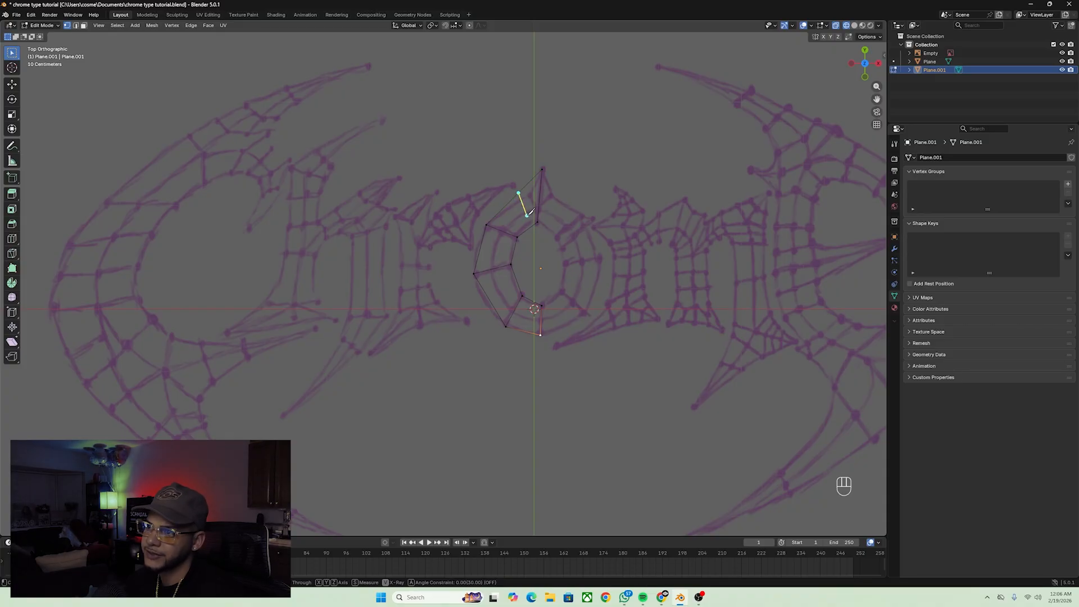
{"action": "left_click", "coordinate": [533, 224]}
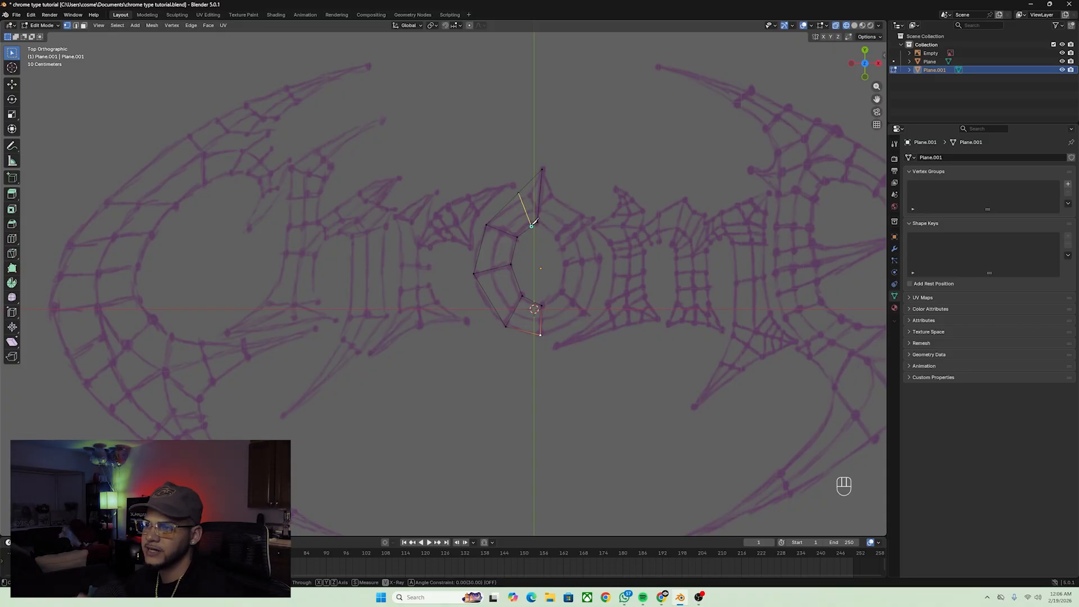
{"action": "key", "text": "Return"}
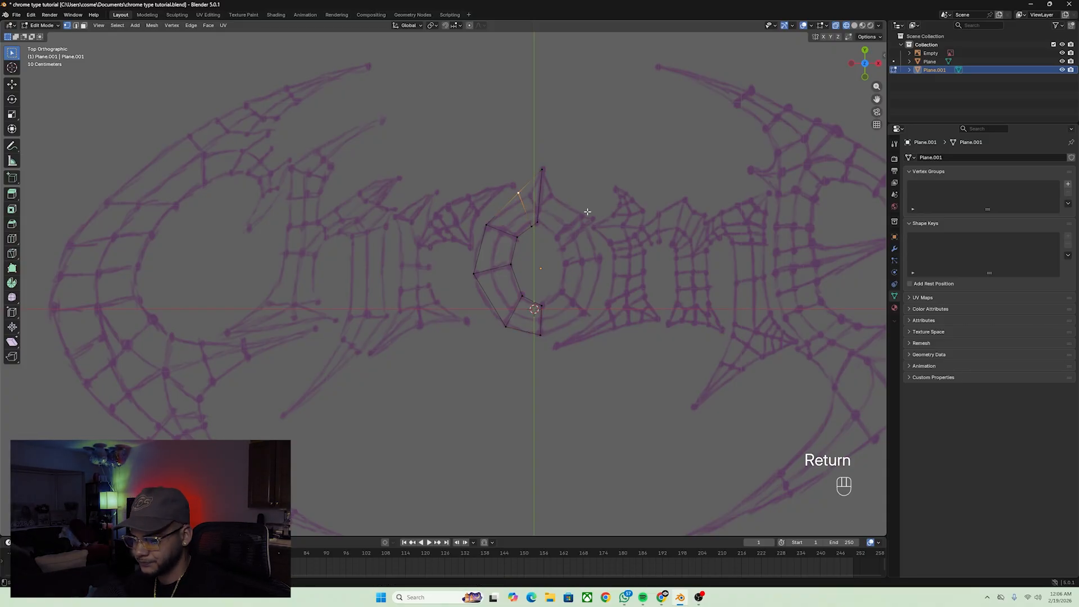
Move the cut's outer vertex to the spike's base, and add a loop cut across the O's lower-left segment fitted to the sketch.
{"action": "key", "text": "g"}
{"action": "left_click", "coordinate": [597, 213]}
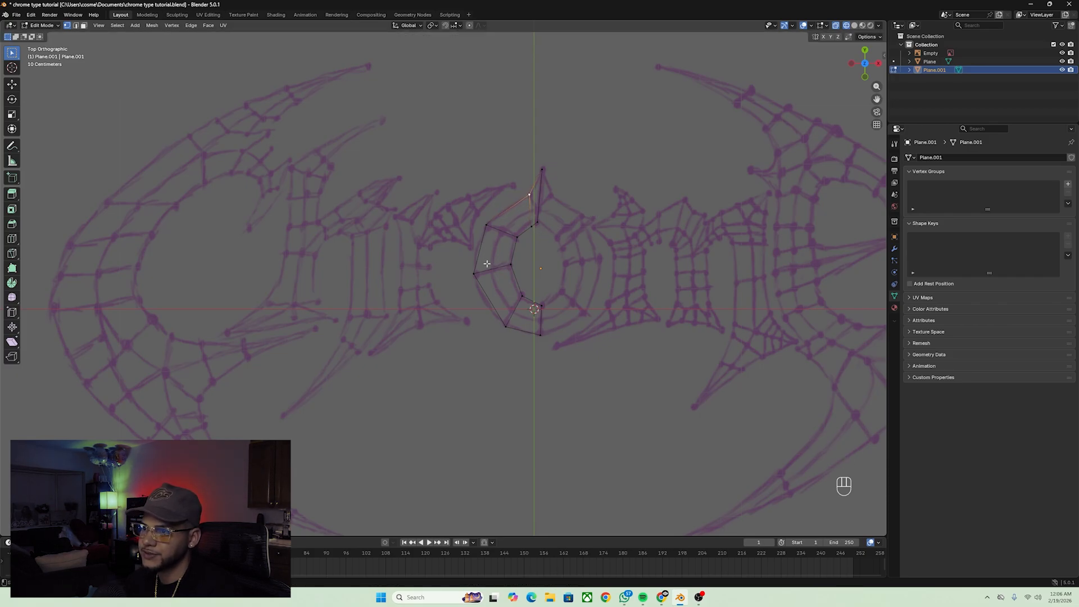
{"action": "key", "text": "ctrl+r"}
{"action": "left_click", "coordinate": [502, 290]}
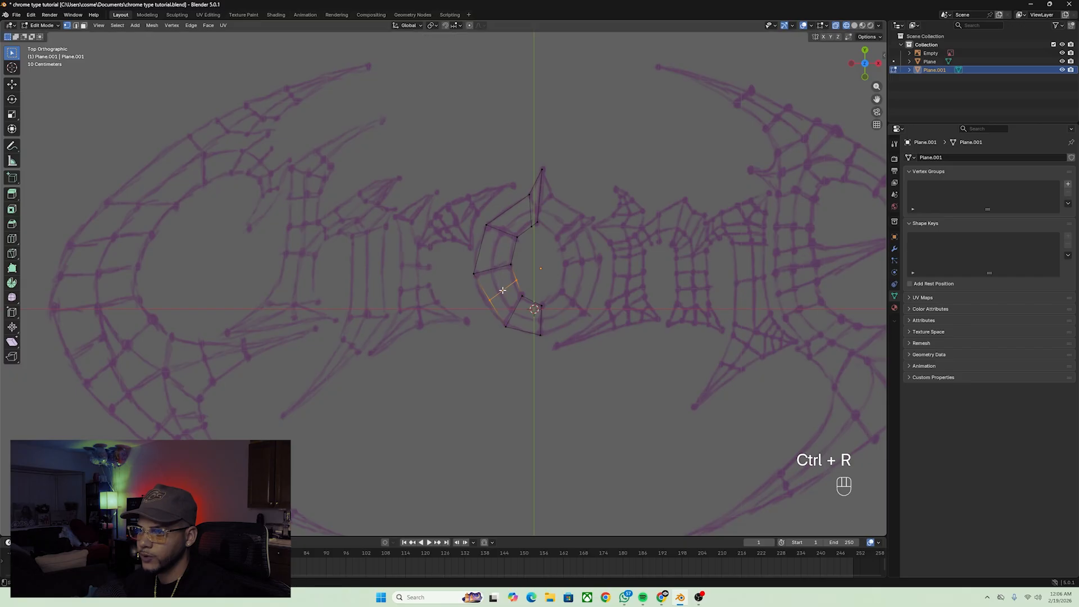
{"action": "left_click", "coordinate": [512, 306]}
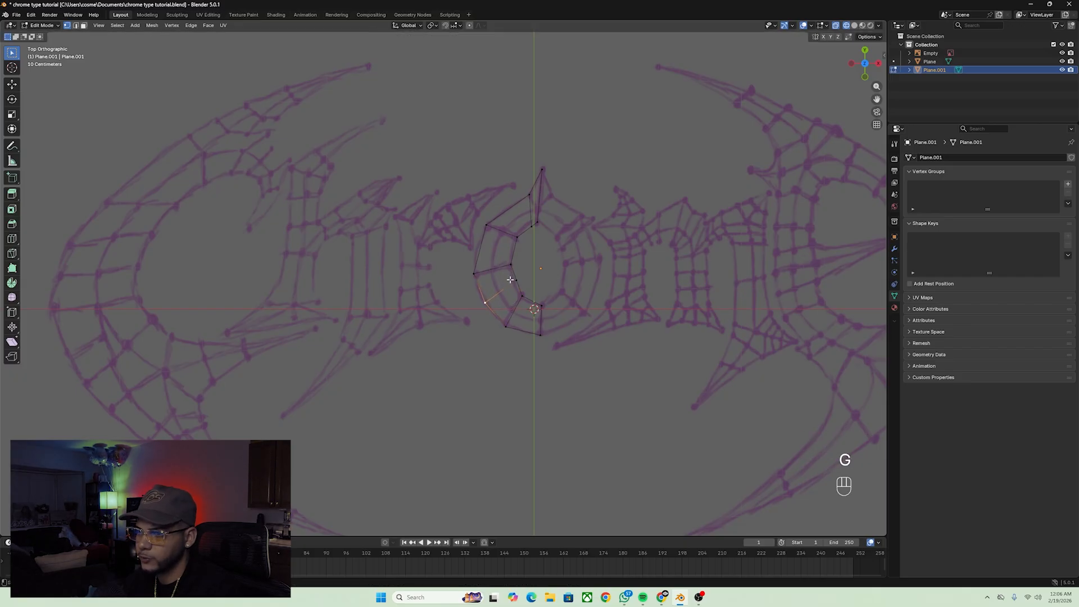
{"action": "key", "text": "g"}
{"action": "left_click", "coordinate": [536, 284]}
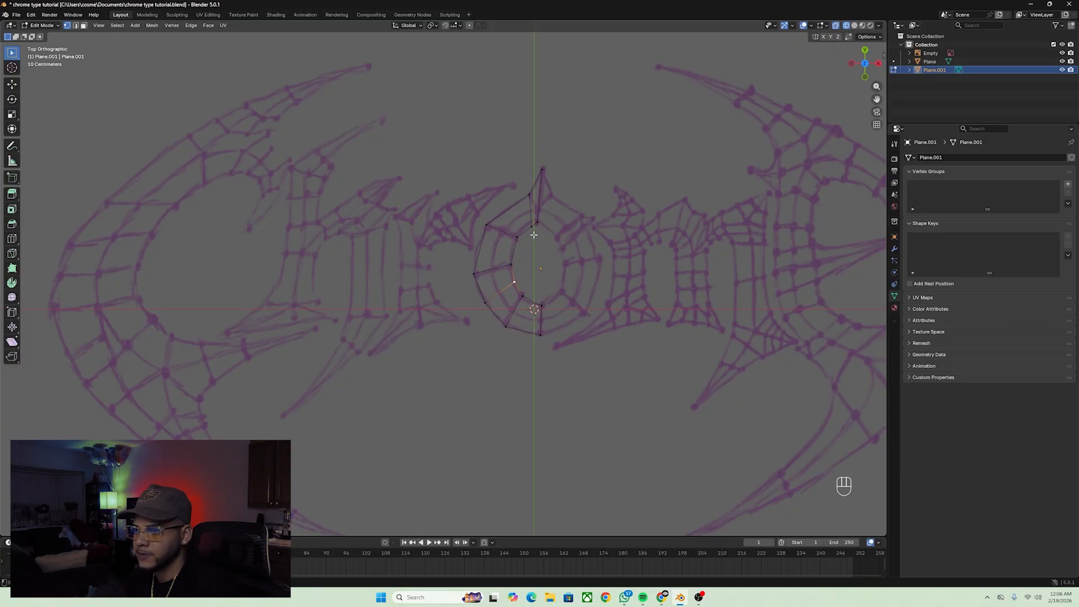
Smooth the O's inner edge loop with LoopTools Relax, comparing the shape with and without it.
{"action": "left_click", "coordinate": [512, 274], "text": "alt"}
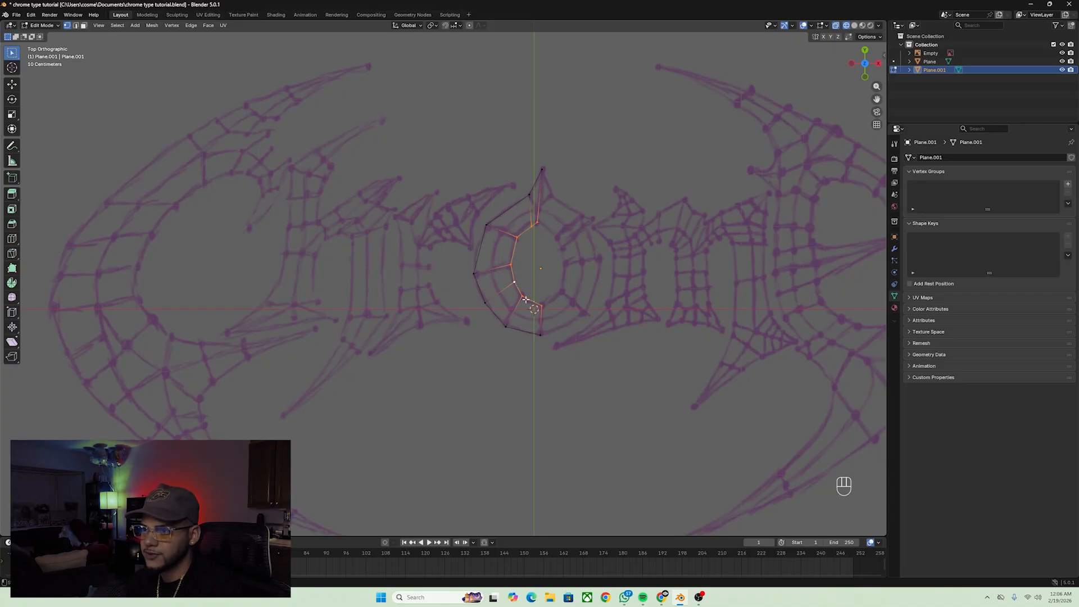
{"action": "right_click", "coordinate": [520, 234]}
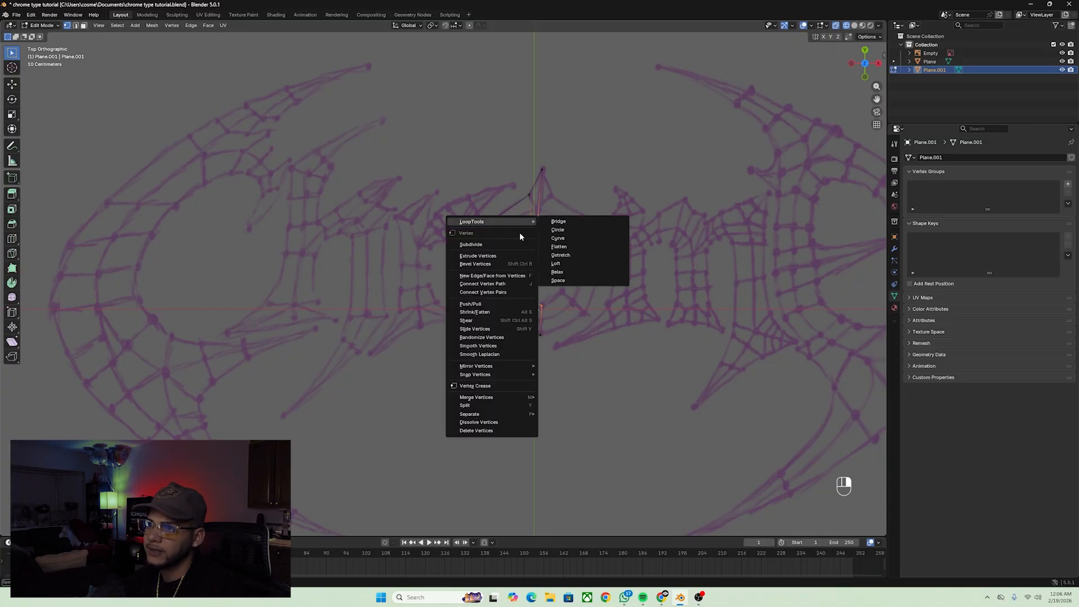
{"action": "mouse_move", "coordinate": [507, 221]}
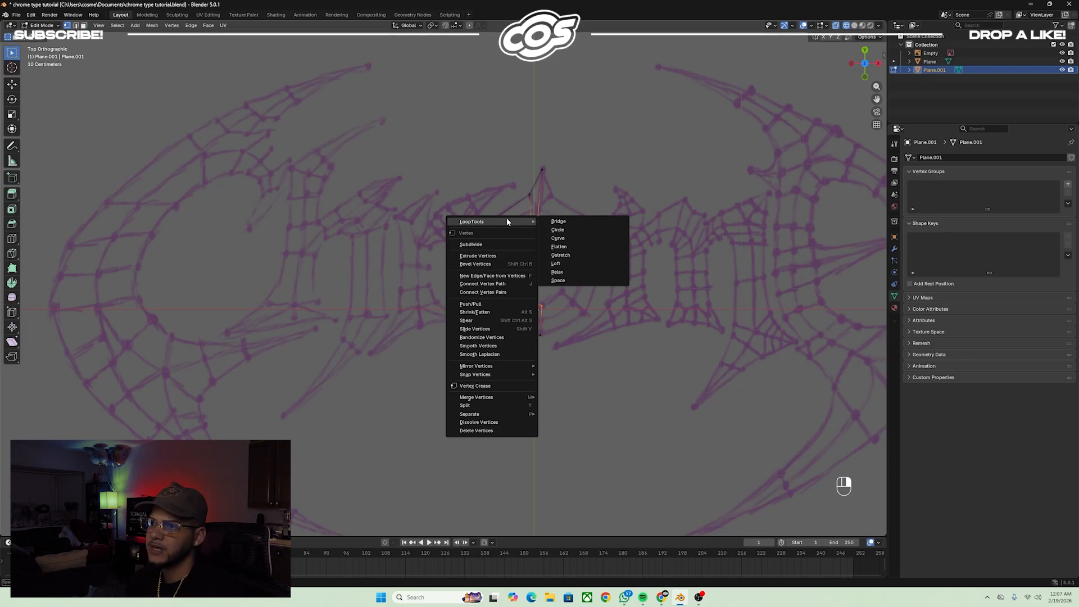
{"action": "left_click", "coordinate": [568, 271]}
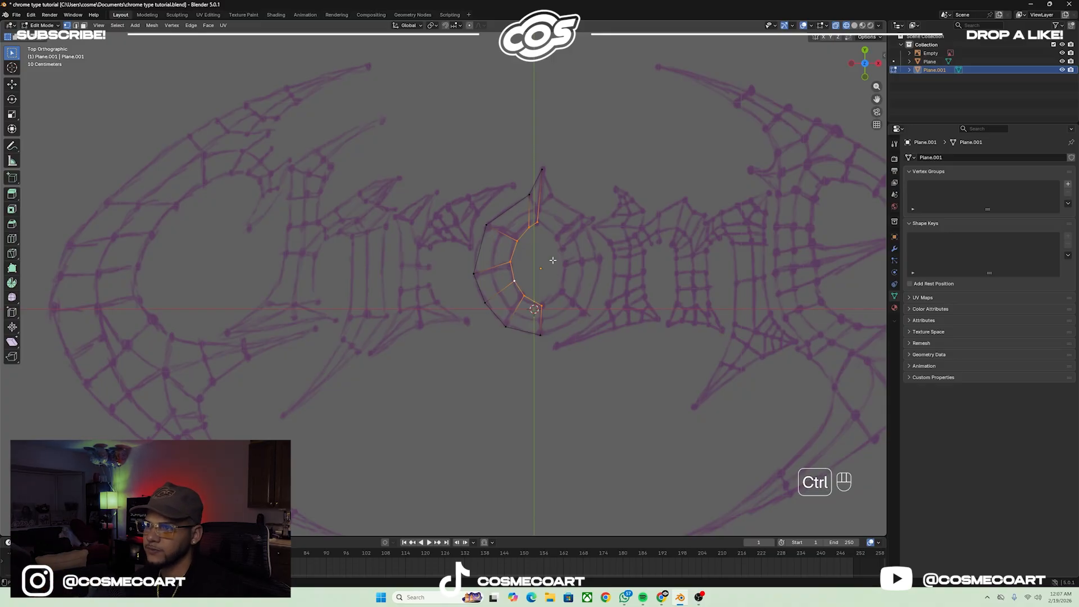
{"action": "key", "text": "ctrl+z"}
{"action": "key", "text": "ctrl+shift+z"}
{"action": "key", "text": "ctrl+z"}
{"action": "key", "text": "ctrl+shift+z"}
{"action": "key", "text": "ctrl+z"}
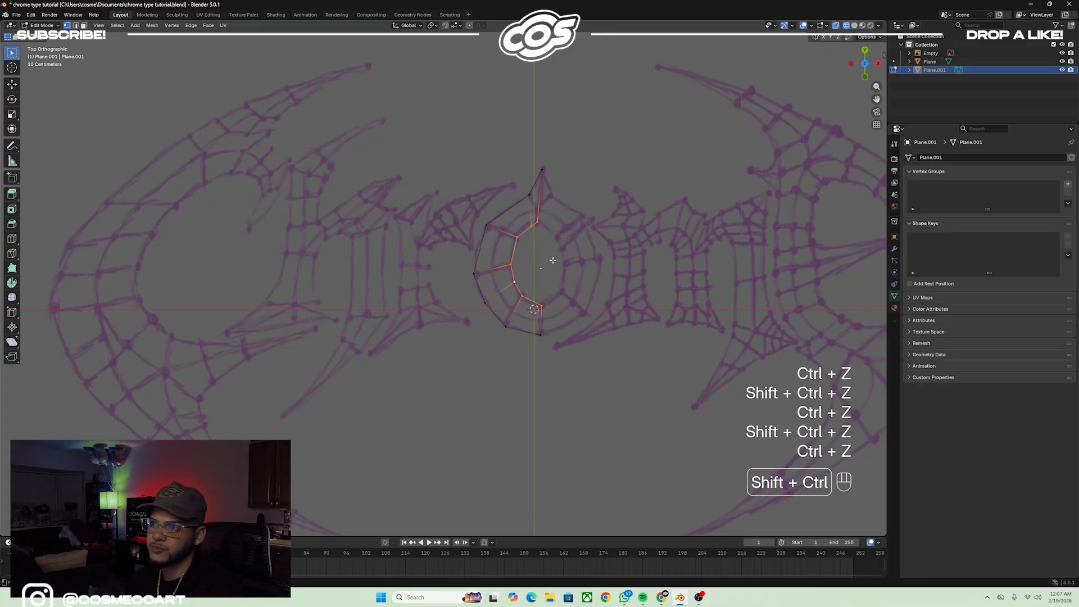
{"action": "key", "text": "ctrl+shift+z"}
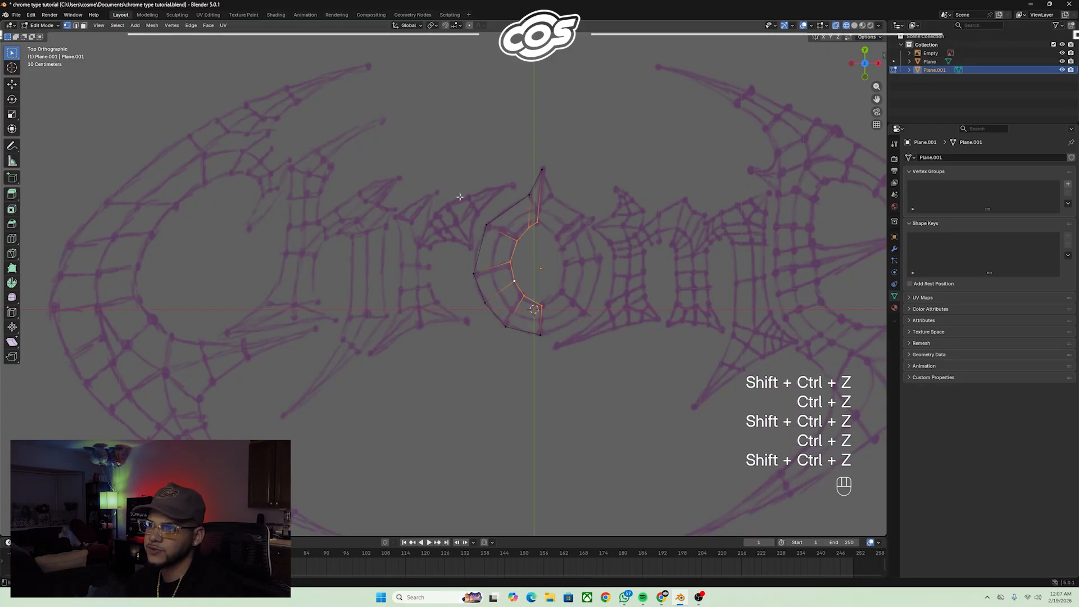
{"action": "key", "text": "space"}
{"action": "key", "text": "space"}
{"action": "key", "text": "space"}
{"action": "key", "text": "space"}
{"action": "key", "text": "space"}
Smooth the O's outer edge loop with LoopTools Relax, leaving the spike's tip vertex out of the selection.
{"action": "left_click", "coordinate": [510, 206], "text": "alt"}
{"action": "left_click", "coordinate": [542, 170], "text": "shift"}
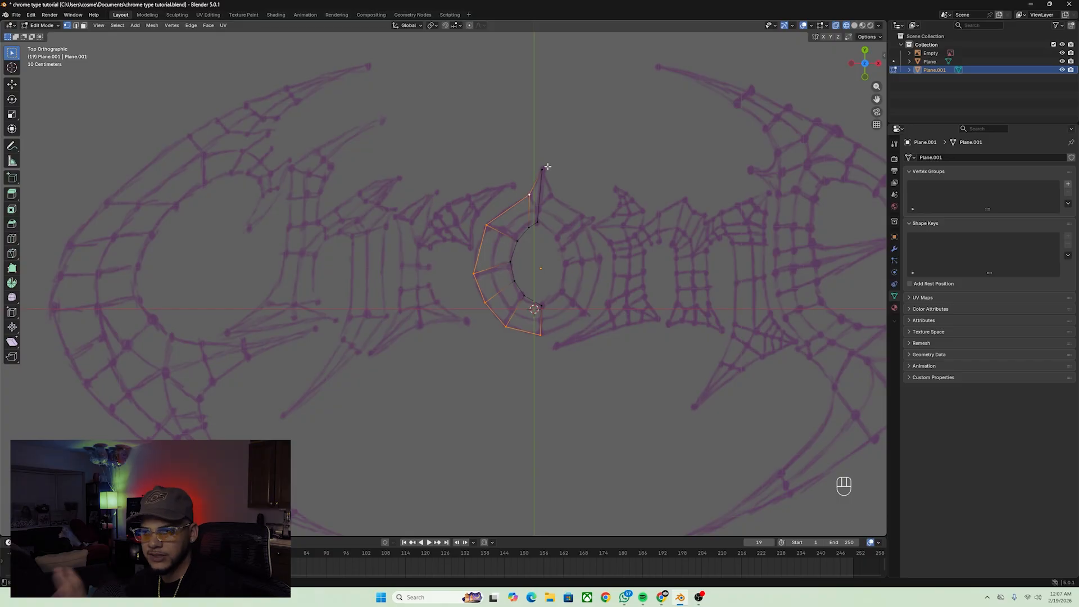
{"action": "right_click", "coordinate": [518, 200]}
{"action": "mouse_move", "coordinate": [512, 204]}
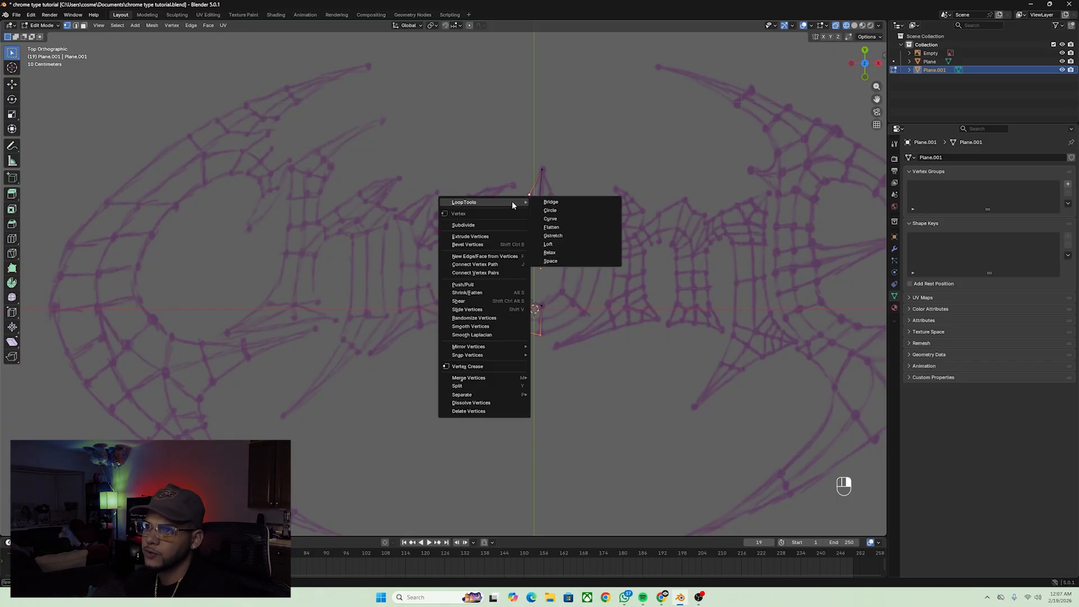
{"action": "left_click", "coordinate": [550, 253]}
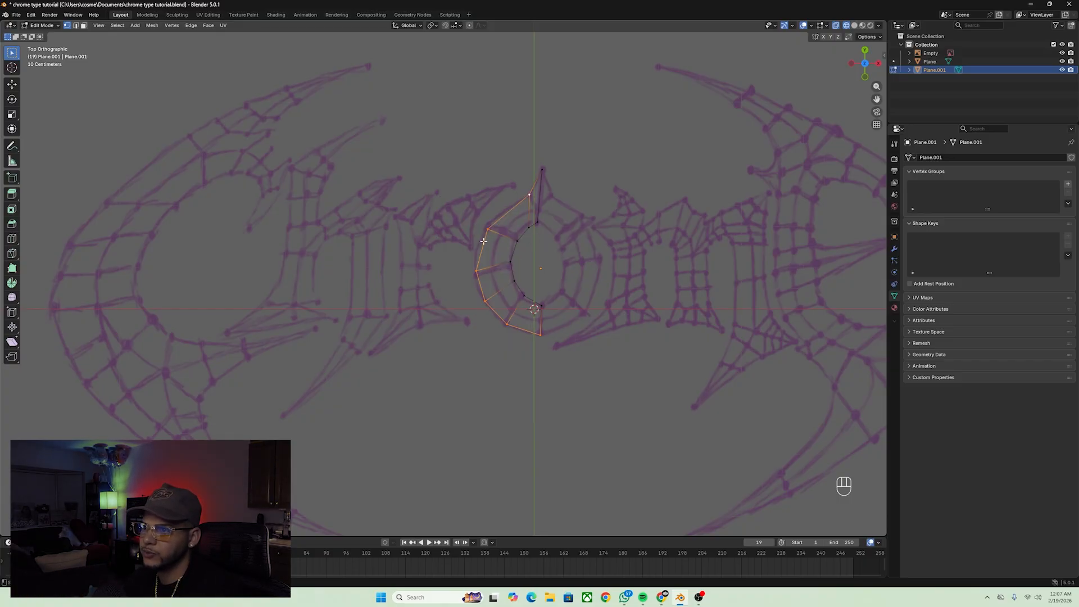
Align the open-end vertices at the top and bottom of the half O by scaling them to 0 along X.
{"action": "middle_click_drag", "start_coordinate": [514, 209], "coordinate": [512, 225], "text": "shift"}
{"action": "scroll", "coordinate": [511, 249], "scroll_direction": "up", "scroll_amount": 2}
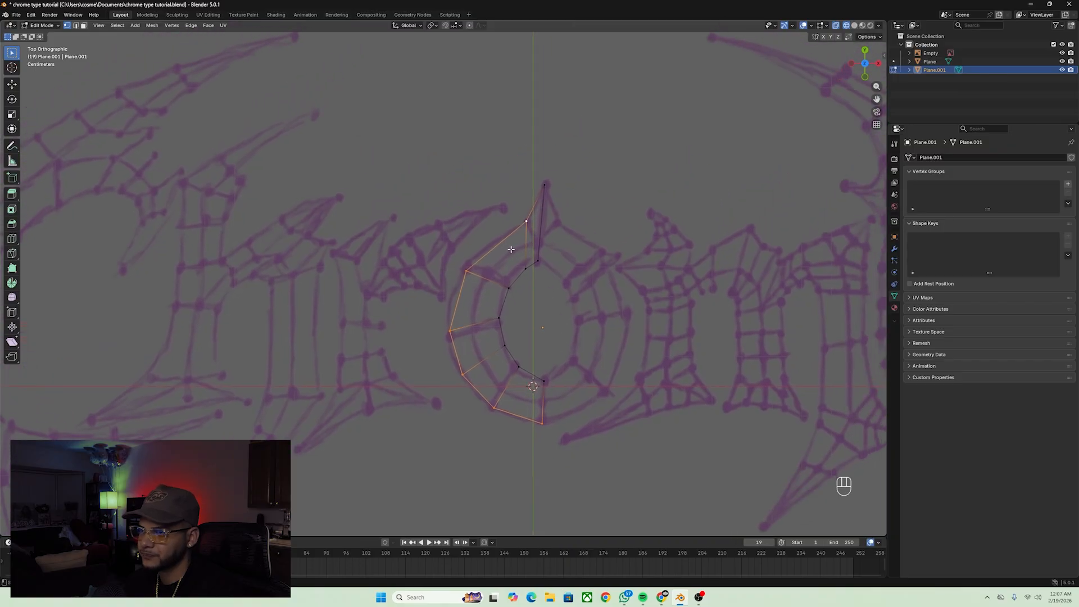
{"action": "left_click", "coordinate": [538, 162]}
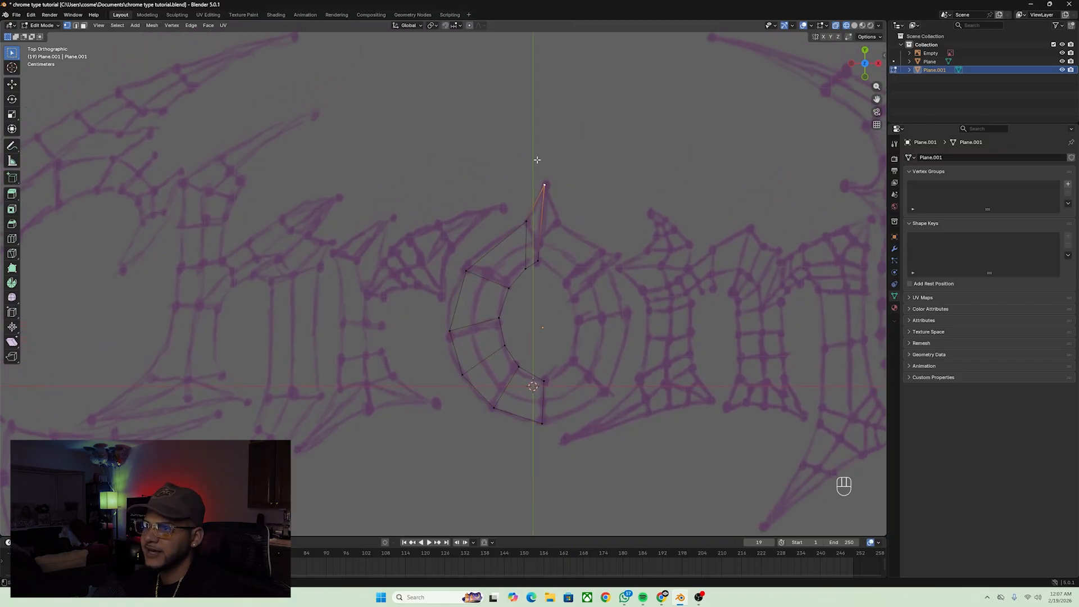
{"action": "left_click_drag", "start_coordinate": [537, 209], "coordinate": [582, 465]}
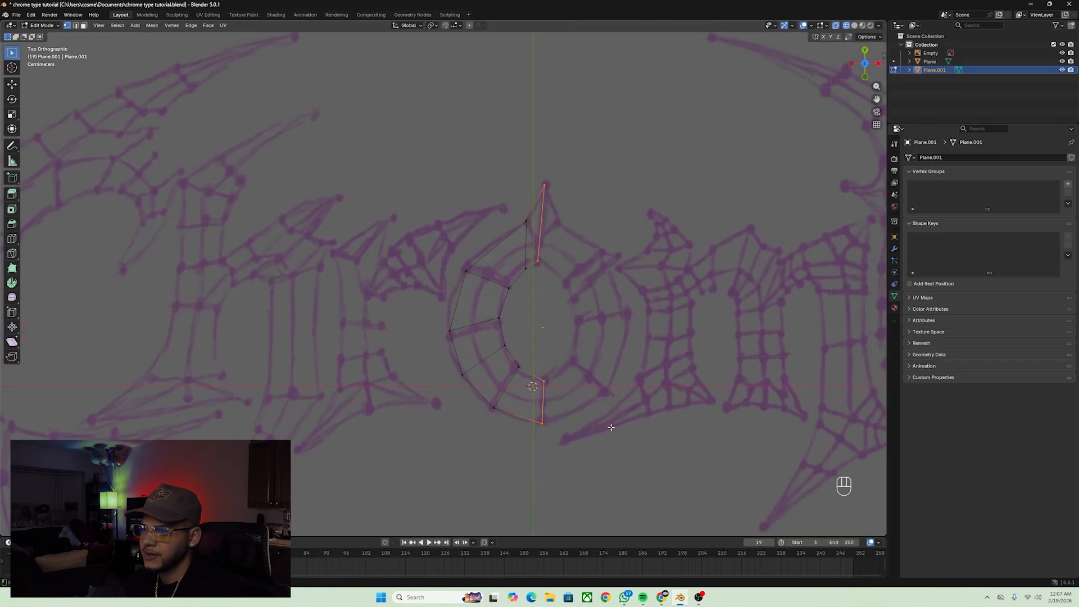
{"action": "key", "text": "s"}
{"action": "key", "text": "x"}
{"action": "key", "text": "0"}
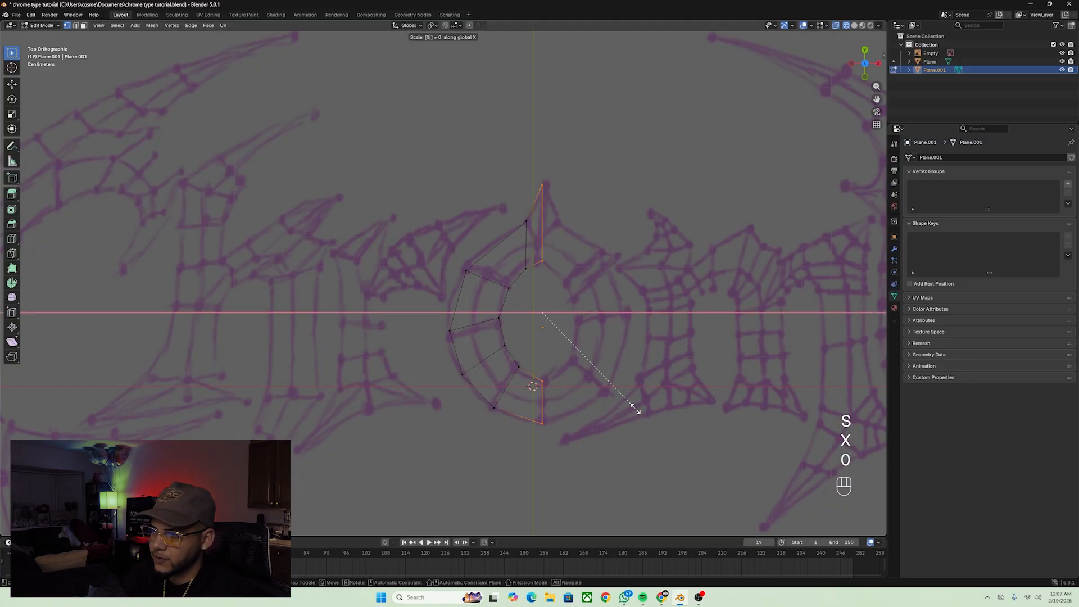
{"action": "key", "text": "Return"}
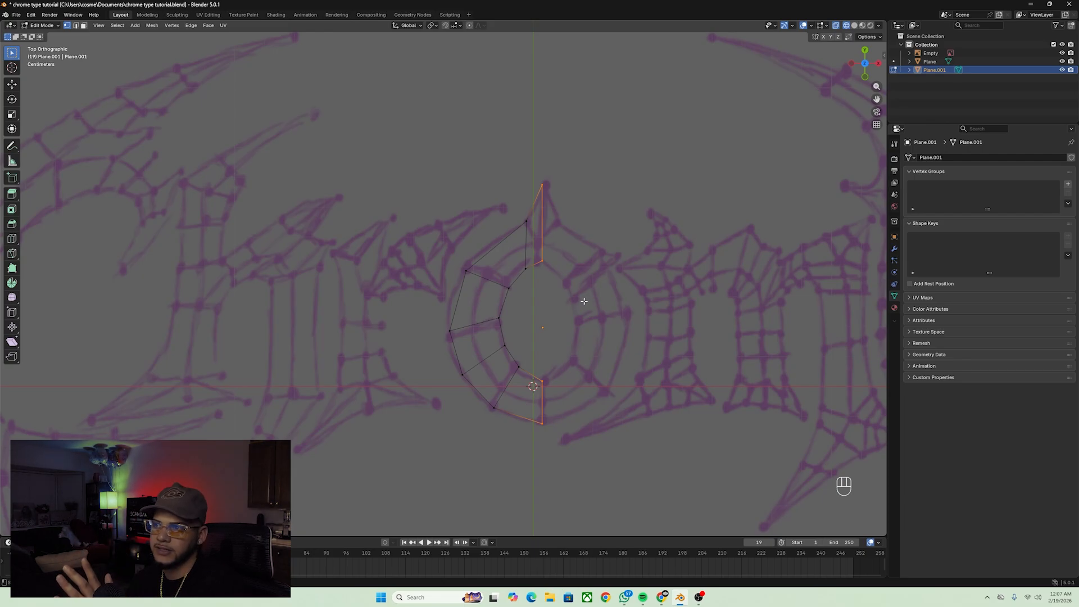
Add a Mirror modifier on the X axis to the half O in Object Mode.
{"action": "key", "text": "Tab"}
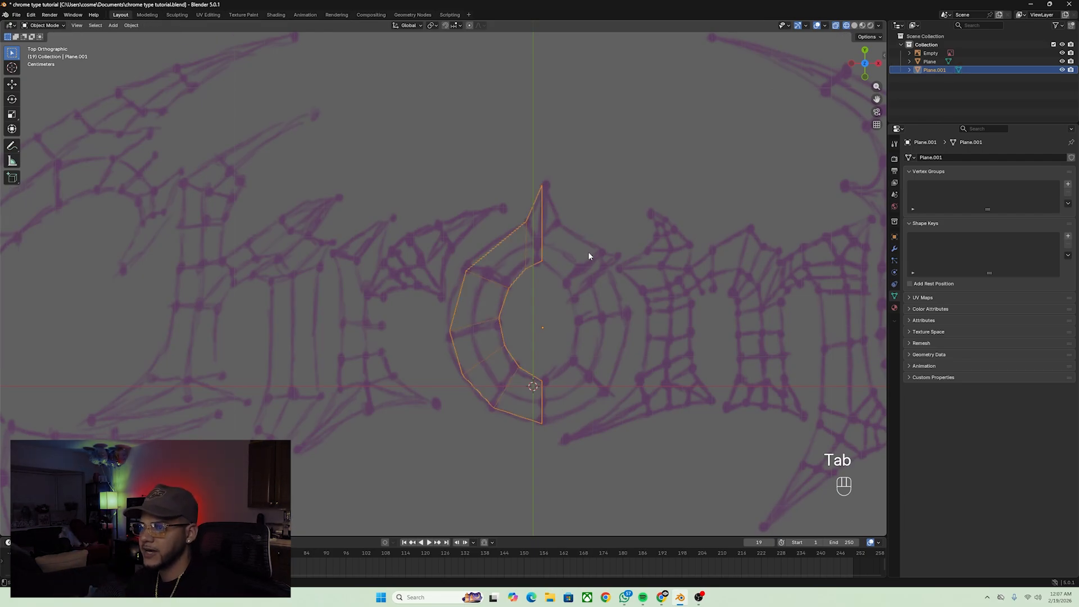
{"action": "left_click", "coordinate": [894, 249]}
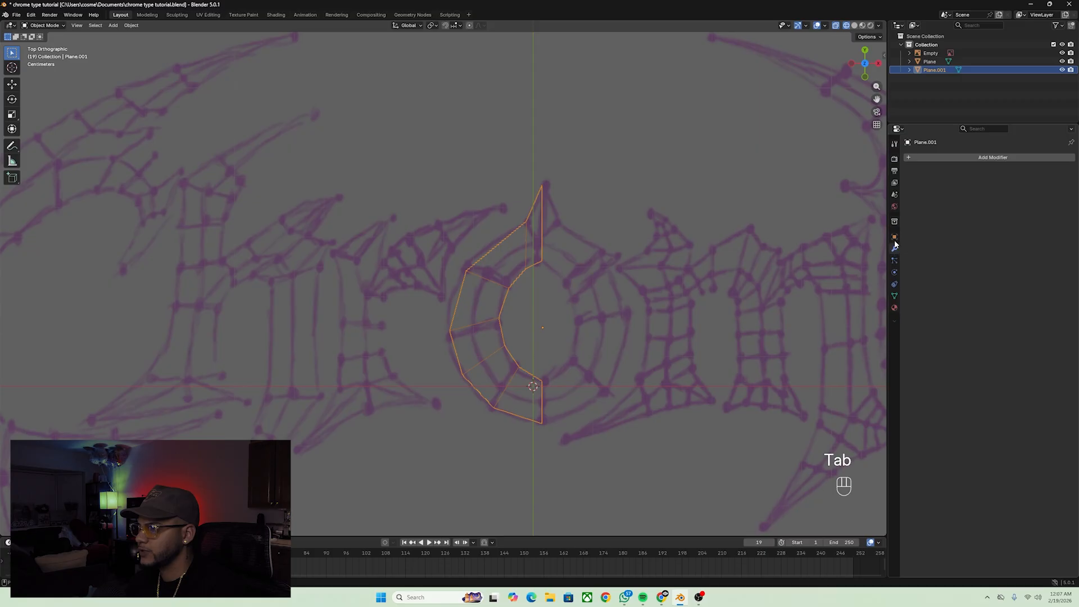
{"action": "left_click", "coordinate": [932, 158]}
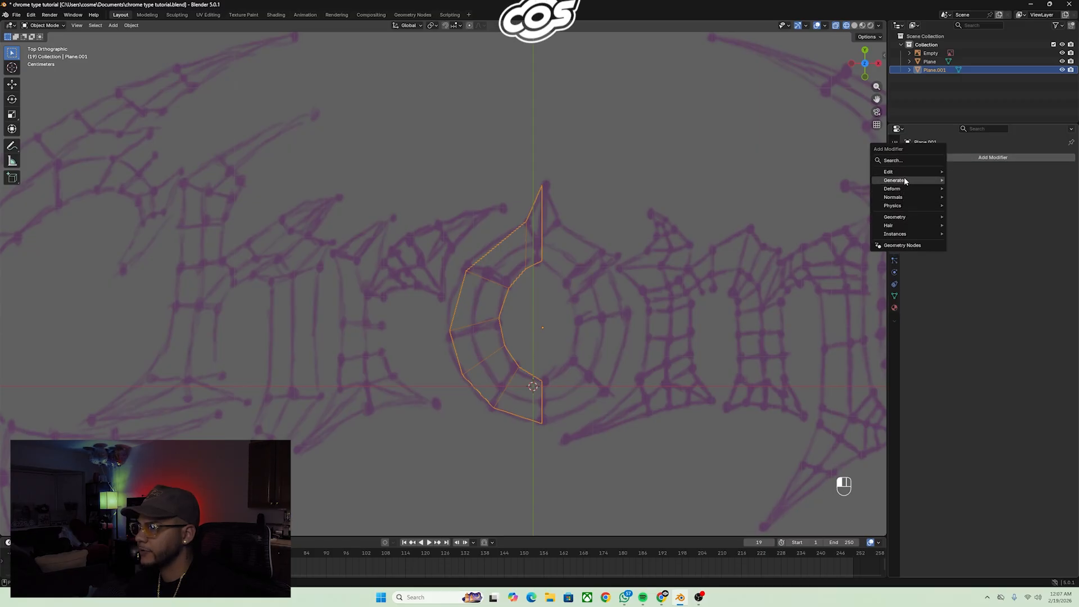
{"action": "mouse_move", "coordinate": [904, 179]}
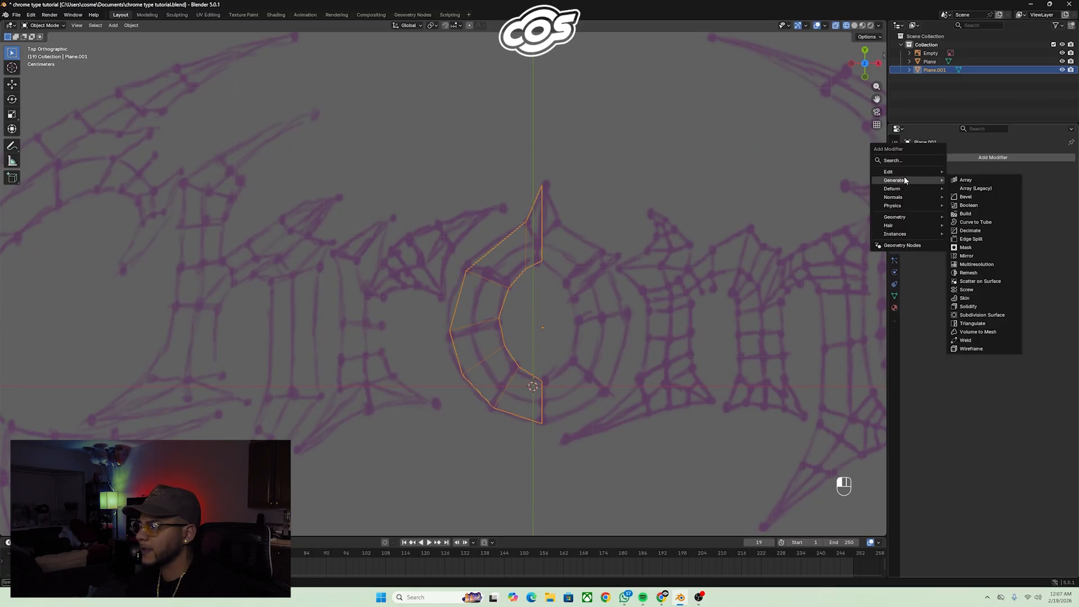
{"action": "left_click", "coordinate": [967, 256]}
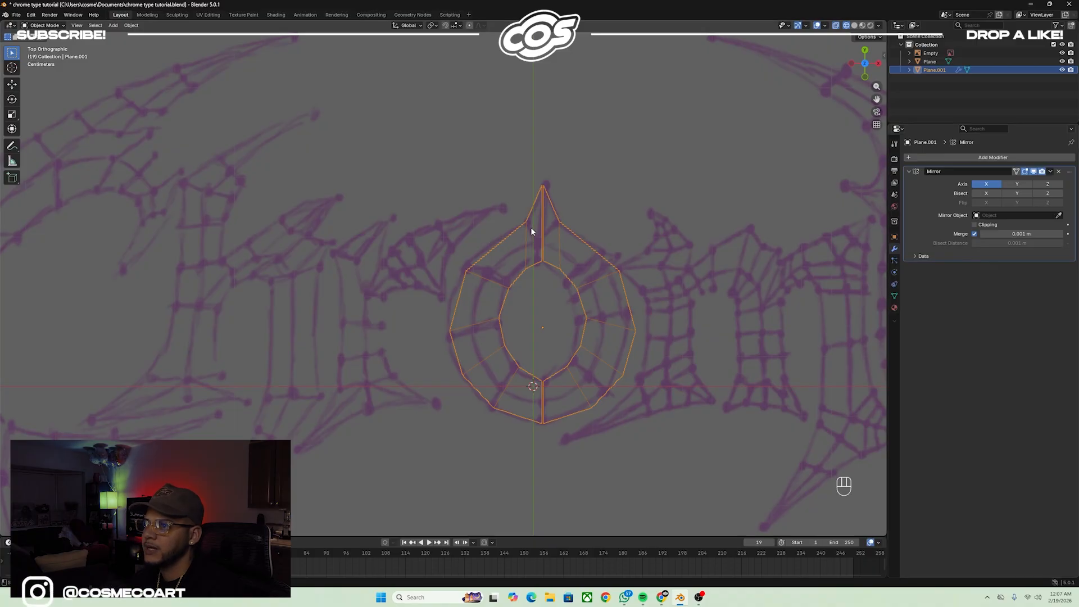
Snap the 3D cursor to the inner vertex at the top of the O's centre seam.
{"action": "scroll", "coordinate": [530, 228], "scroll_direction": "up", "scroll_amount": 4}
{"action": "middle_click_drag", "start_coordinate": [545, 234], "coordinate": [625, 149], "text": "shift"}
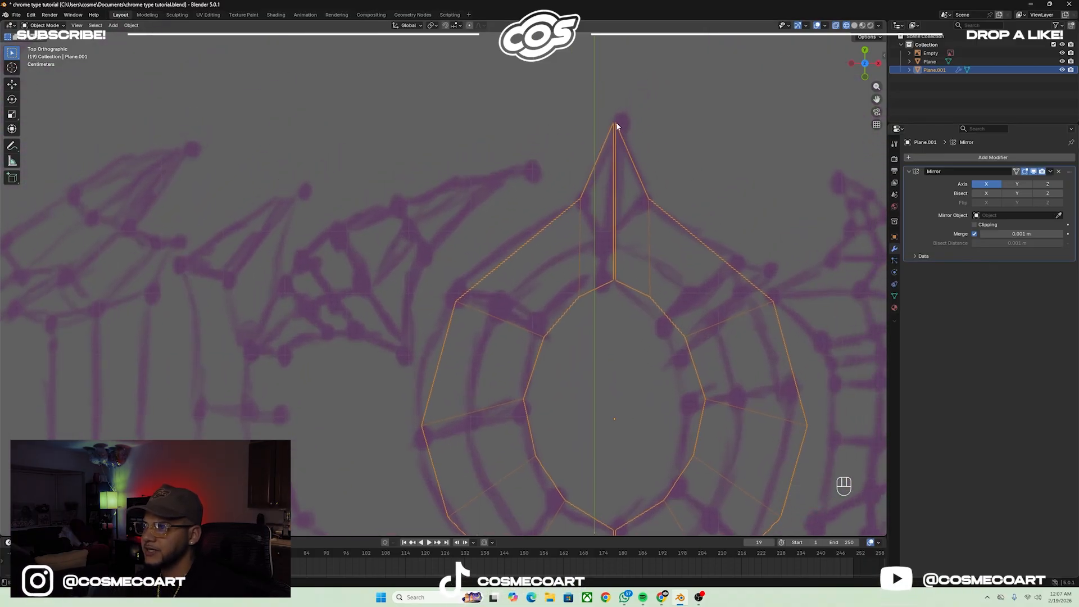
{"action": "scroll", "coordinate": [649, 314], "scroll_direction": "down", "scroll_amount": 2}
{"action": "middle_click_drag", "start_coordinate": [650, 313], "coordinate": [635, 299], "text": "shift"}
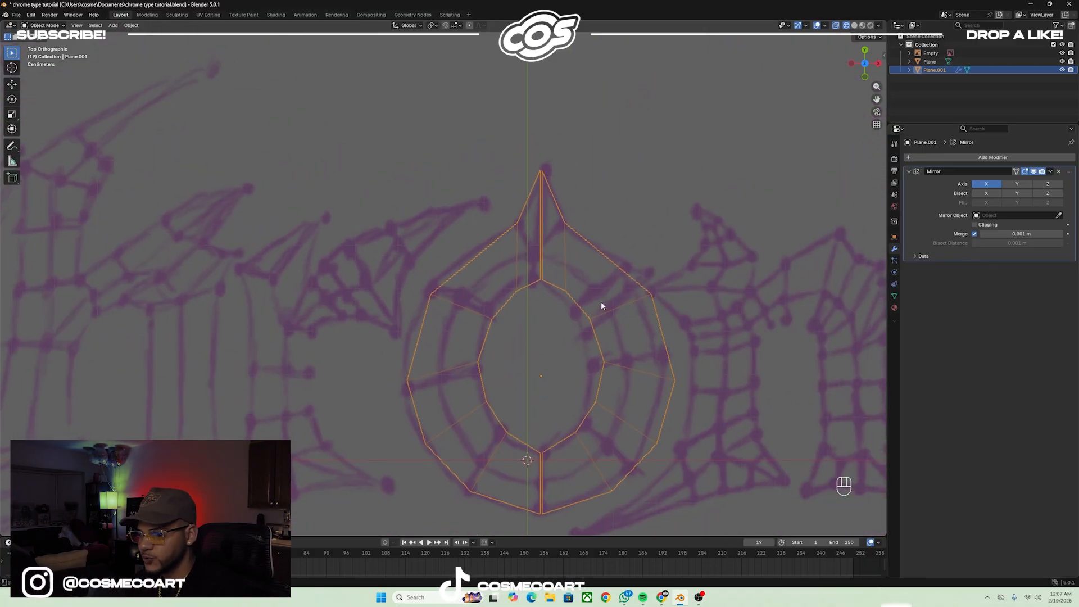
{"action": "key", "text": "Tab"}
{"action": "scroll", "coordinate": [590, 278], "scroll_direction": "up", "scroll_amount": 3}
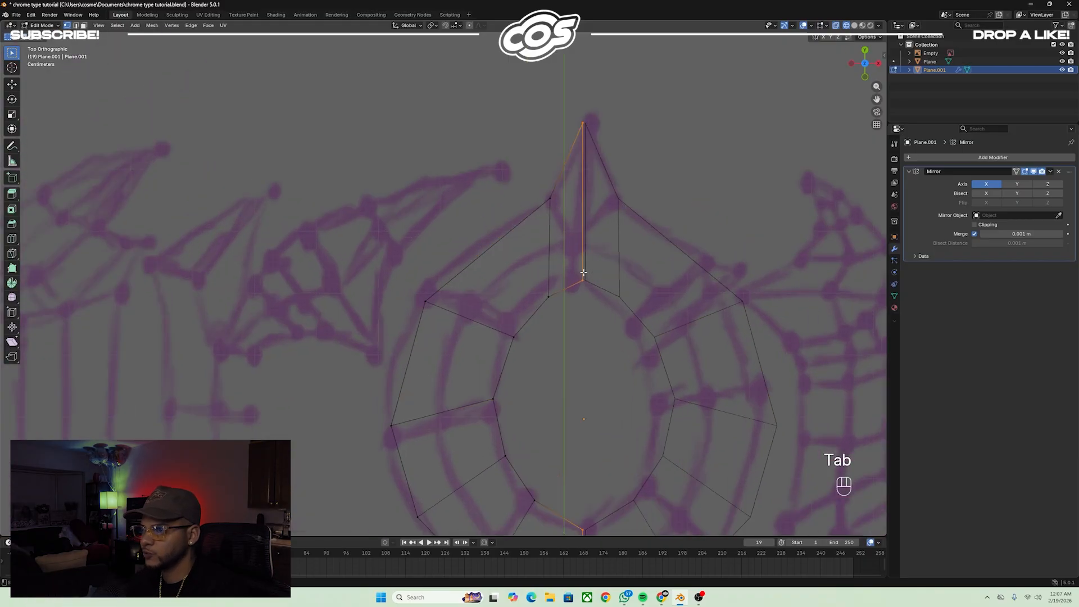
{"action": "middle_click_drag", "start_coordinate": [590, 278], "coordinate": [569, 270], "text": "shift"}
{"action": "scroll", "coordinate": [569, 271], "scroll_direction": "up", "scroll_amount": 3}
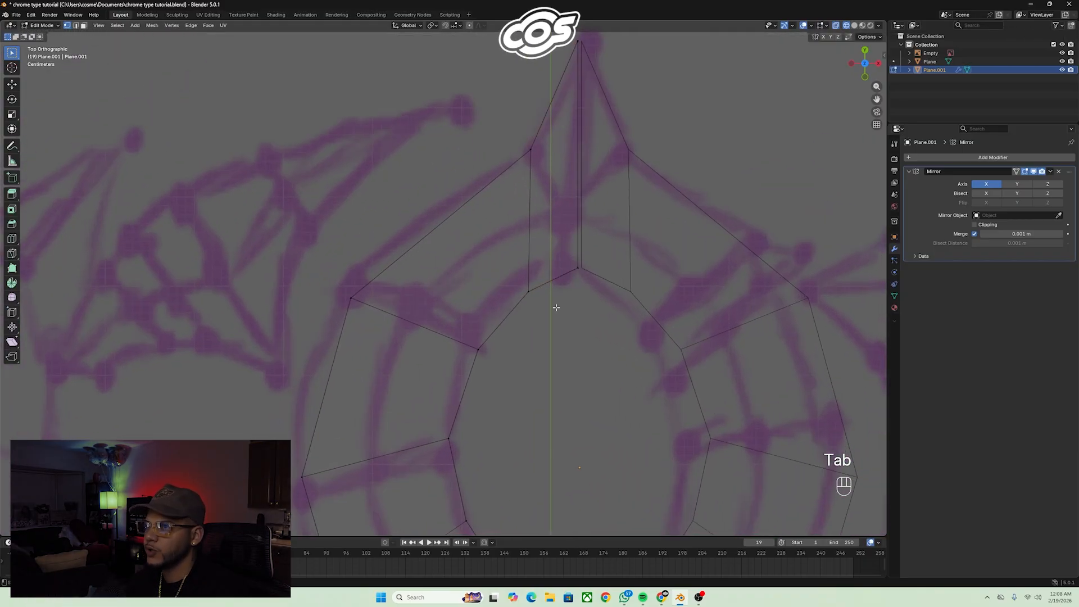
{"action": "scroll", "coordinate": [549, 272], "scroll_direction": "down", "scroll_amount": 2}
{"action": "scroll", "coordinate": [528, 146], "scroll_direction": "down", "scroll_amount": 1}
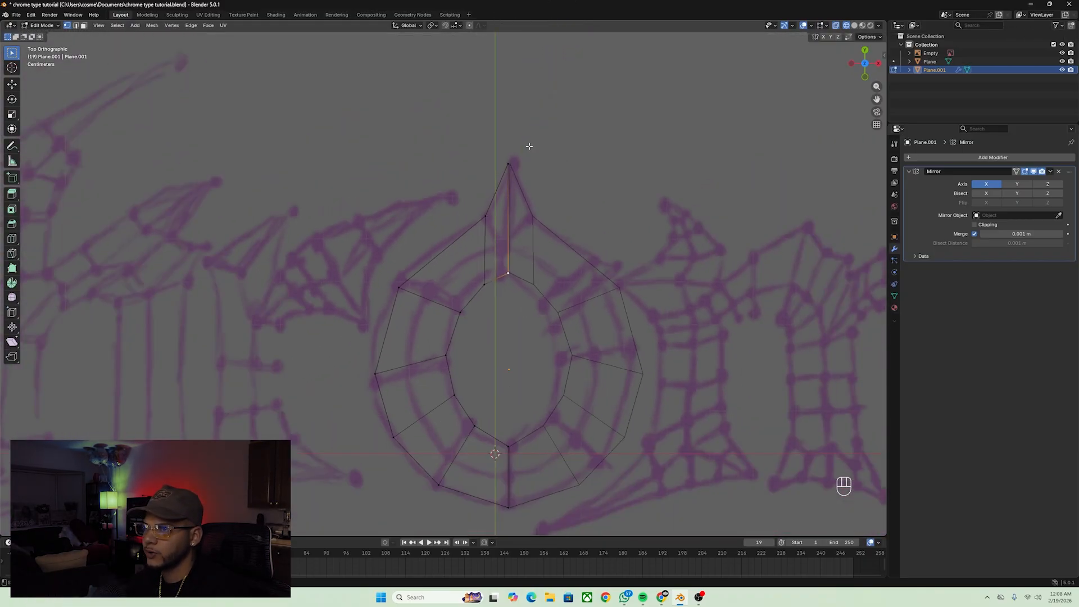
{"action": "scroll", "coordinate": [523, 233], "scroll_direction": "up", "scroll_amount": 2}
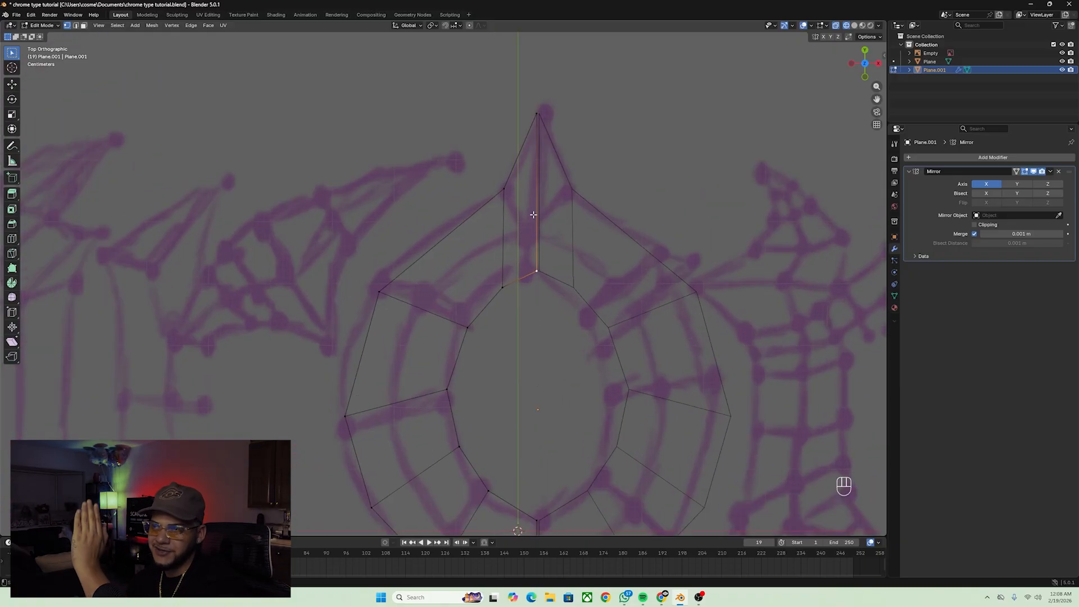
{"action": "key", "text": "shift+s"}
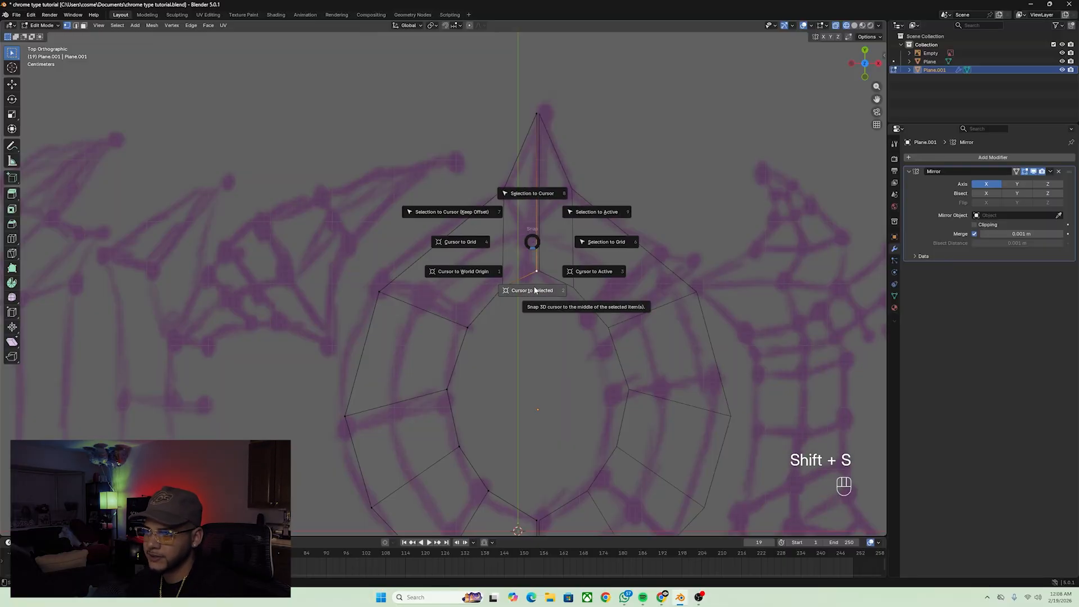
{"action": "left_click", "coordinate": [535, 290]}
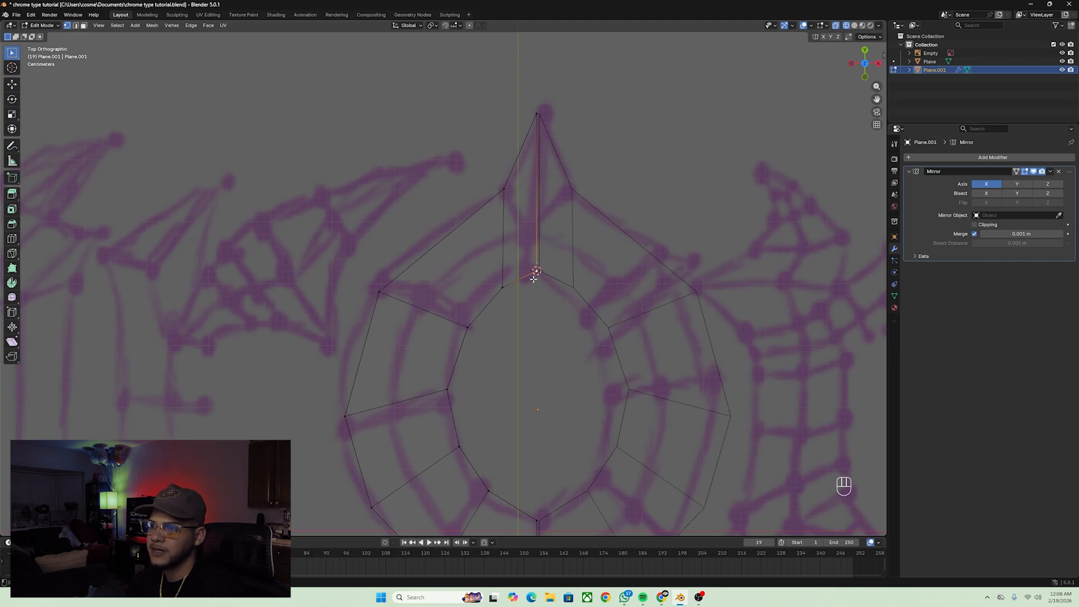
Set the O's origin to the 3D cursor to close the mirrored seam, apply the Mirror modifier, and return to Edit Mode.
{"action": "key", "text": "Tab"}
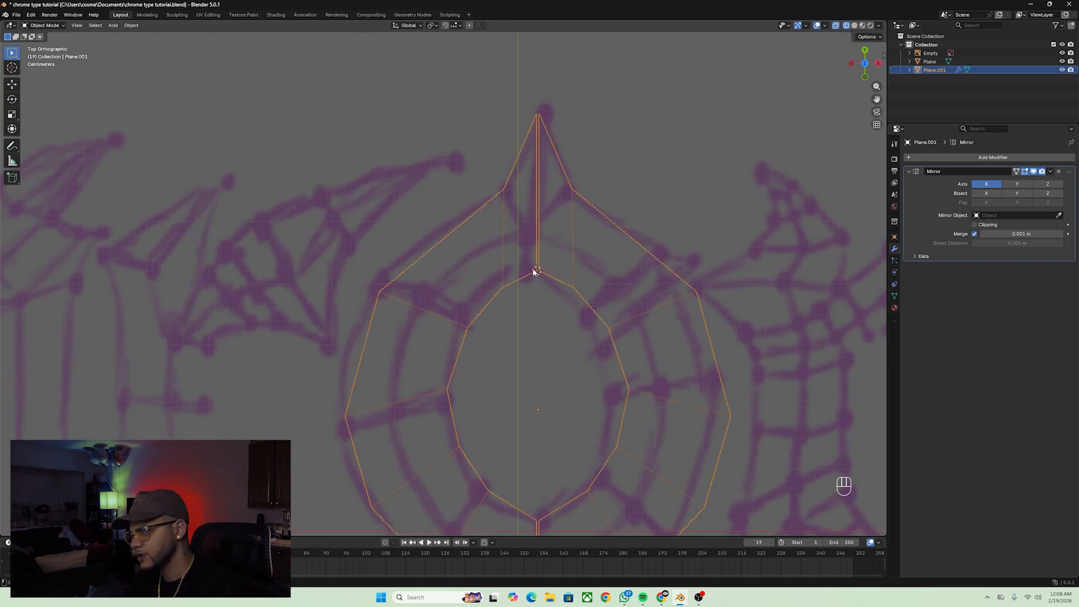
{"action": "right_click", "coordinate": [533, 272]}
{"action": "mouse_move", "coordinate": [517, 306]}
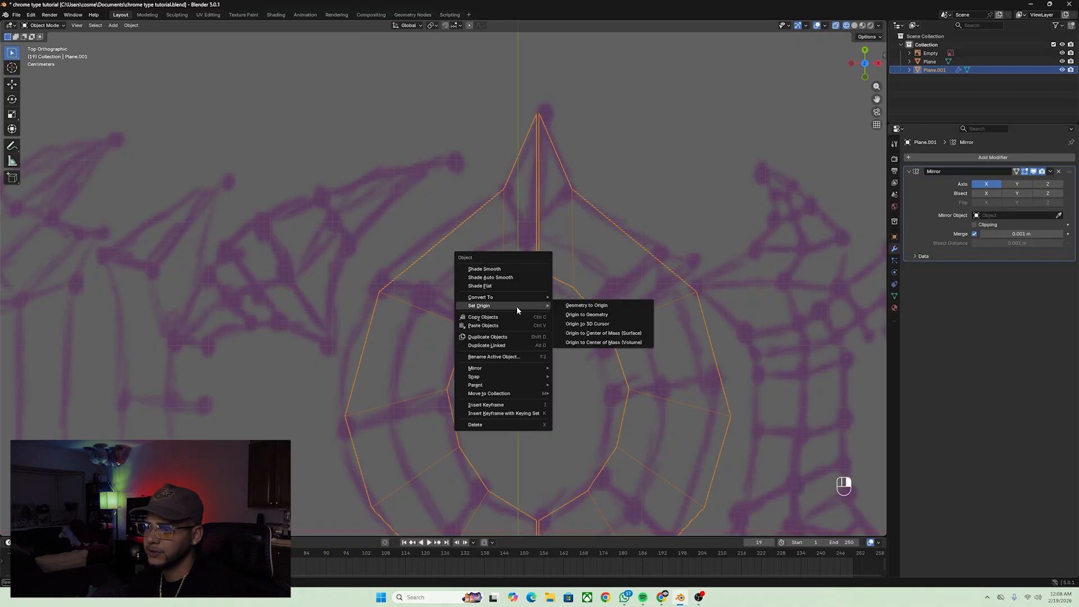
{"action": "left_click", "coordinate": [582, 323]}
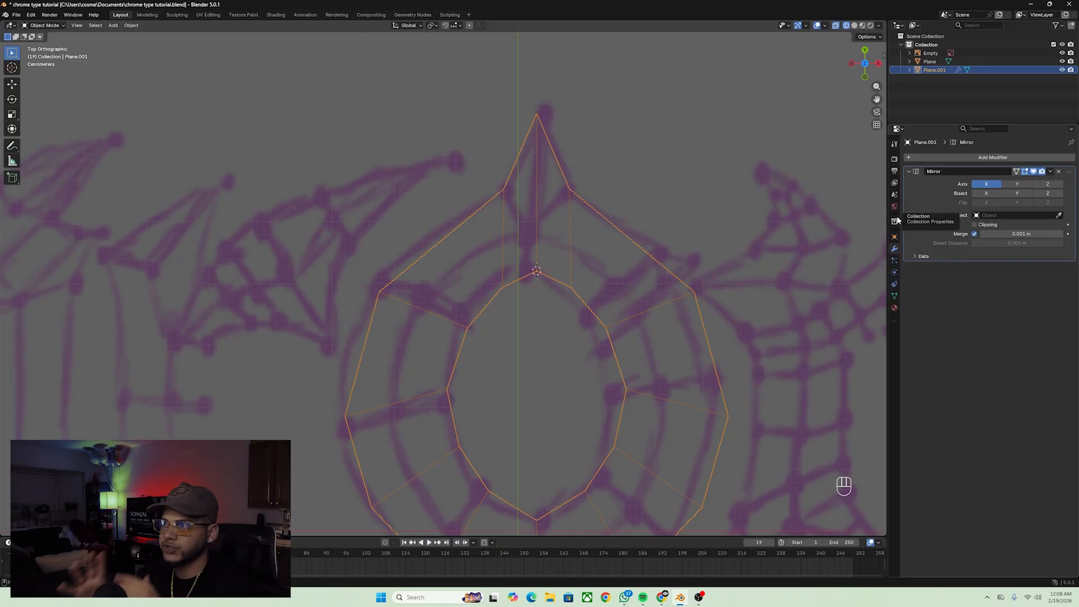
{"action": "key", "text": "ctrl+a"}
{"action": "key", "text": "Tab"}
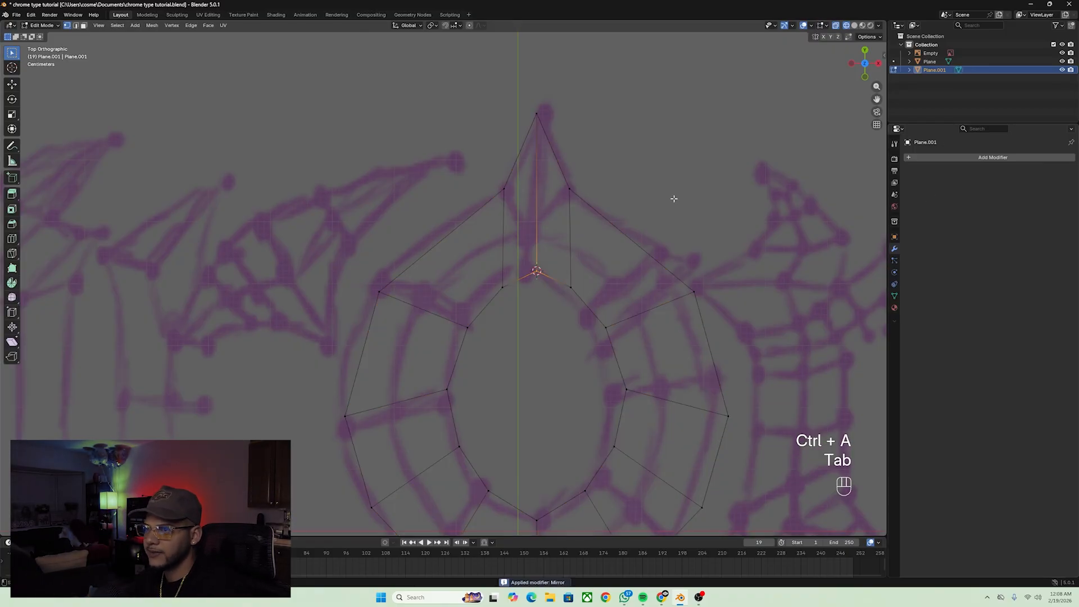
Check the completed O outline against the reference sketch in Object Mode and return to Edit Mode.
{"action": "key", "text": "g"}
{"action": "key", "text": "g"}
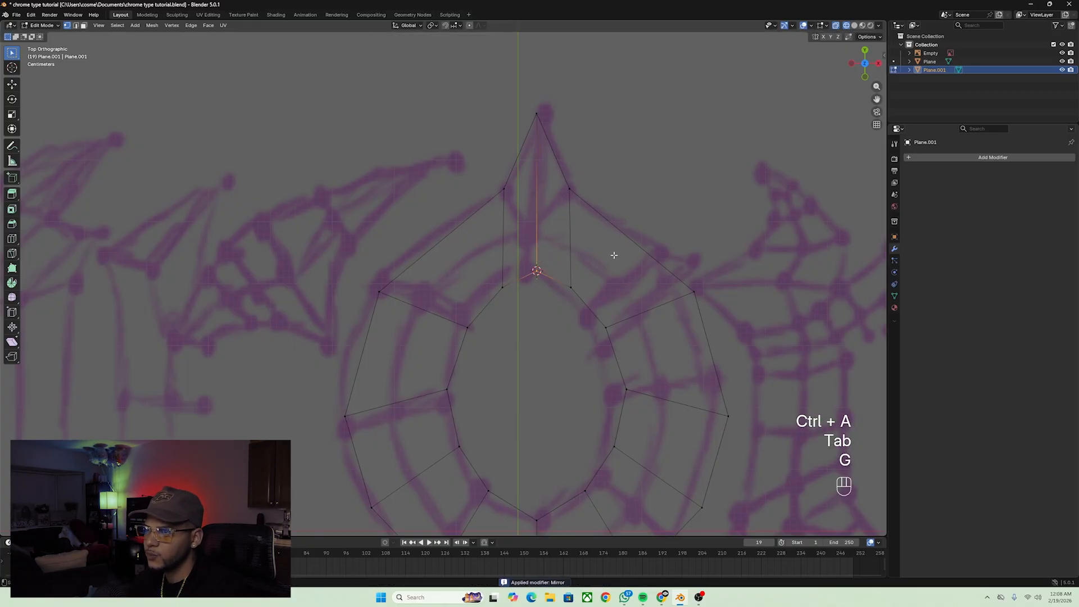
{"action": "left_click", "coordinate": [571, 160]}
{"action": "key", "text": "Tab"}
{"action": "scroll", "coordinate": [577, 181], "scroll_direction": "down", "scroll_amount": 7}
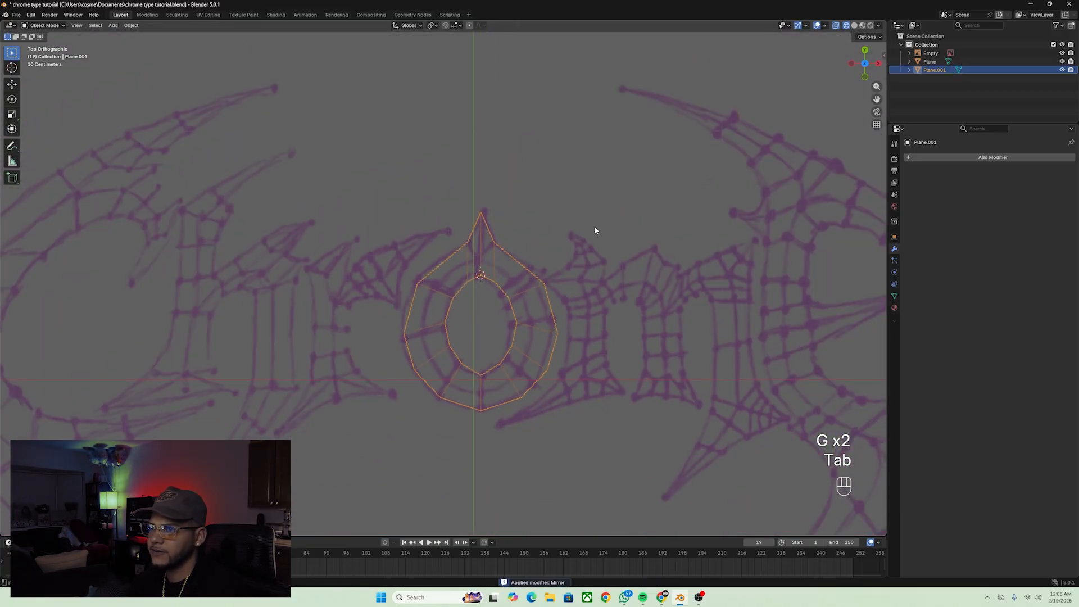
{"action": "scroll", "coordinate": [569, 273], "scroll_direction": "up", "scroll_amount": 4}
{"action": "key", "text": "Tab"}
{"action": "key", "text": "Tab"}
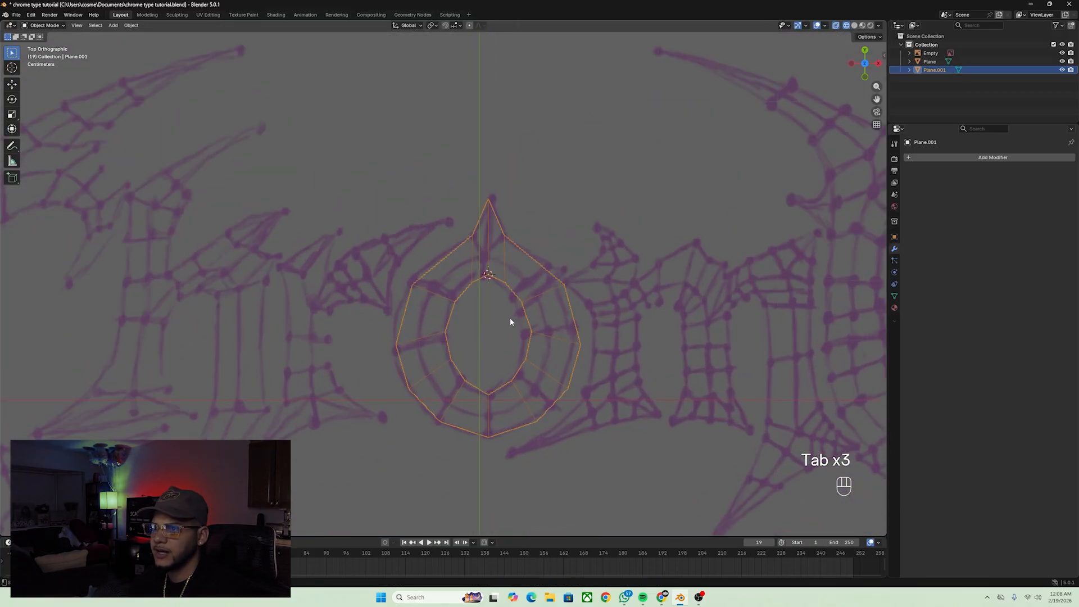
{"action": "key", "text": "Tab"}
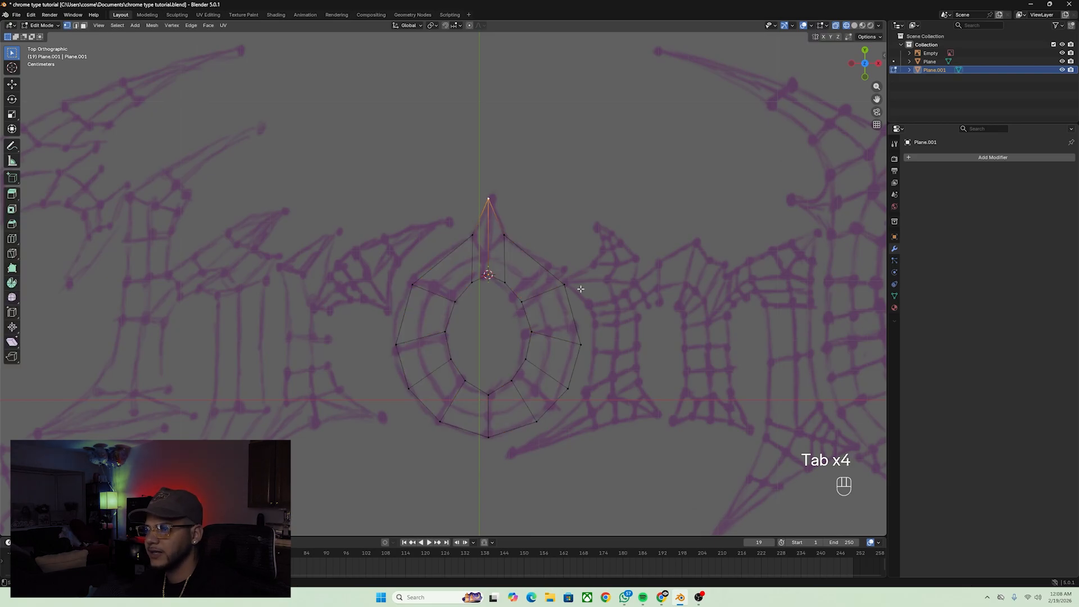
Add a centred loop cut across the O's upper-right segment and move its outer vertex outward to the sketched spike tip.
{"action": "scroll", "coordinate": [581, 288], "scroll_direction": "up", "scroll_amount": 2}
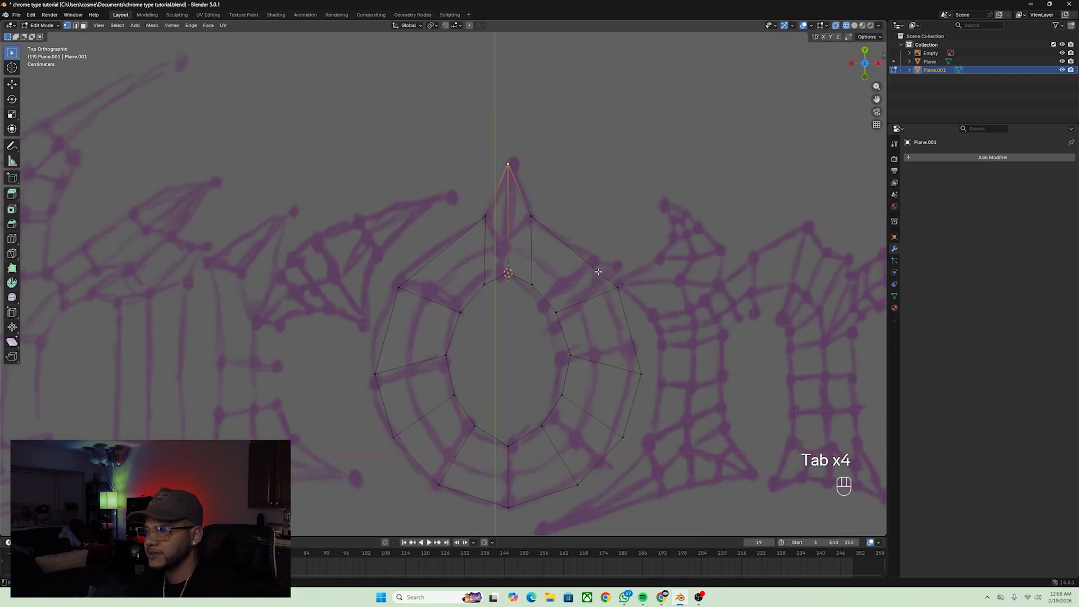
{"action": "key", "text": "ctrl+r"}
{"action": "left_click", "coordinate": [591, 279]}
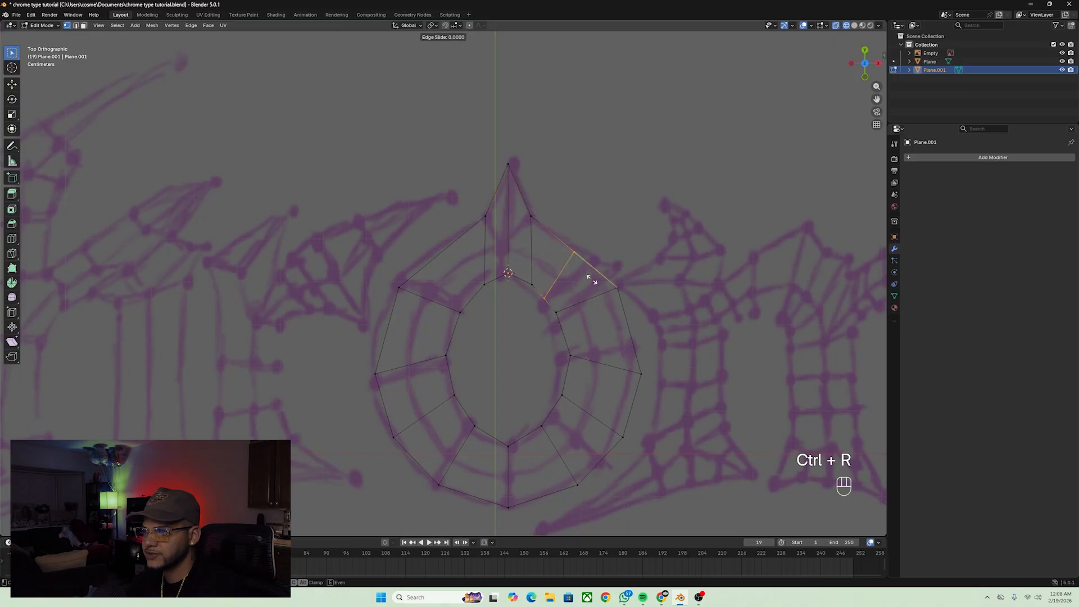
{"action": "right_click", "coordinate": [593, 272]}
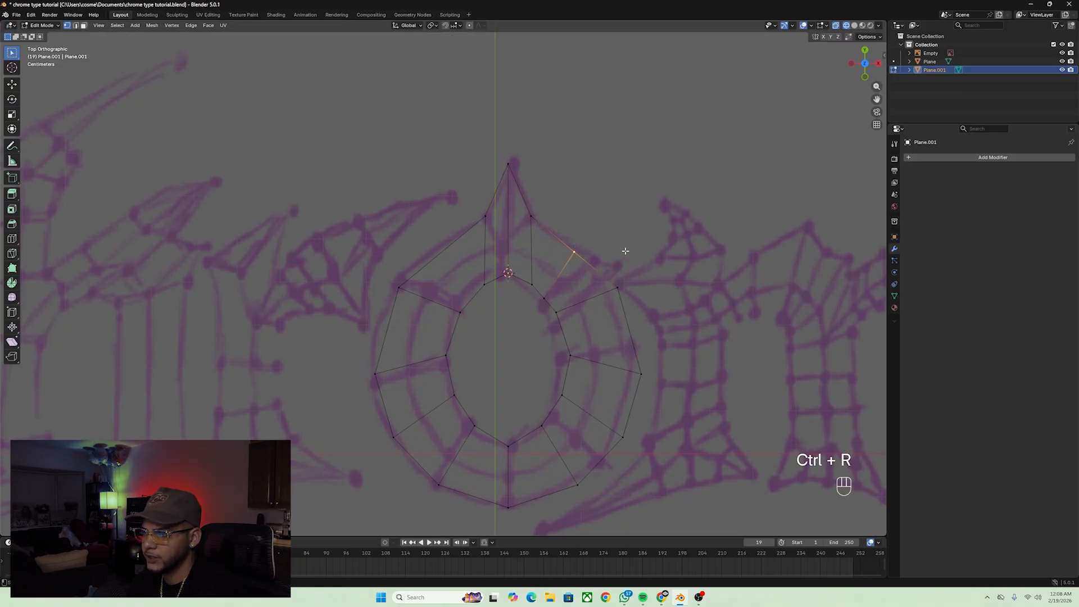
{"action": "key", "text": "g"}
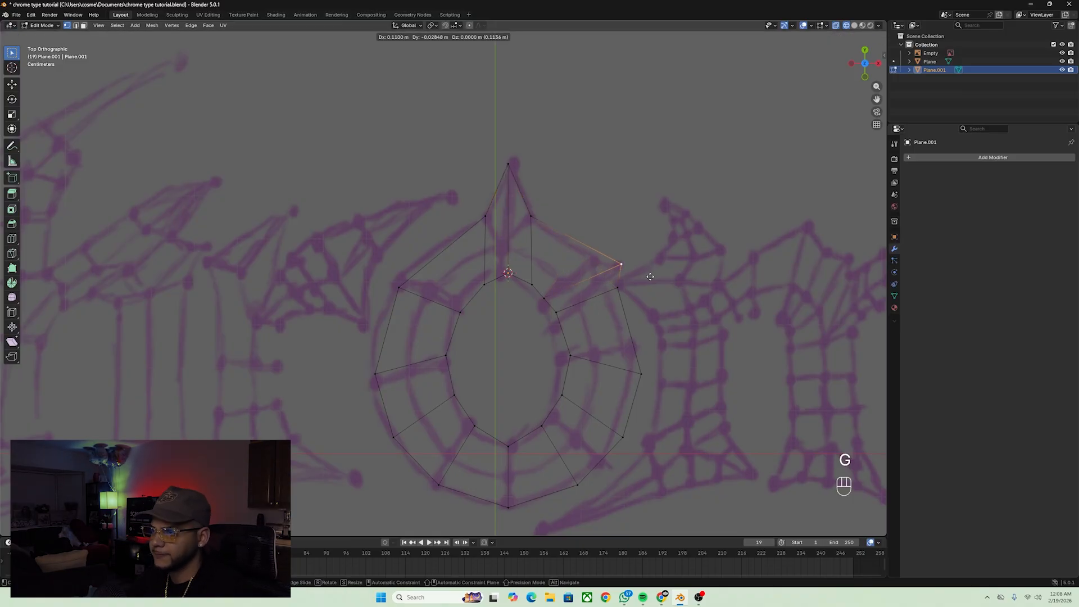
{"action": "left_click", "coordinate": [648, 279]}
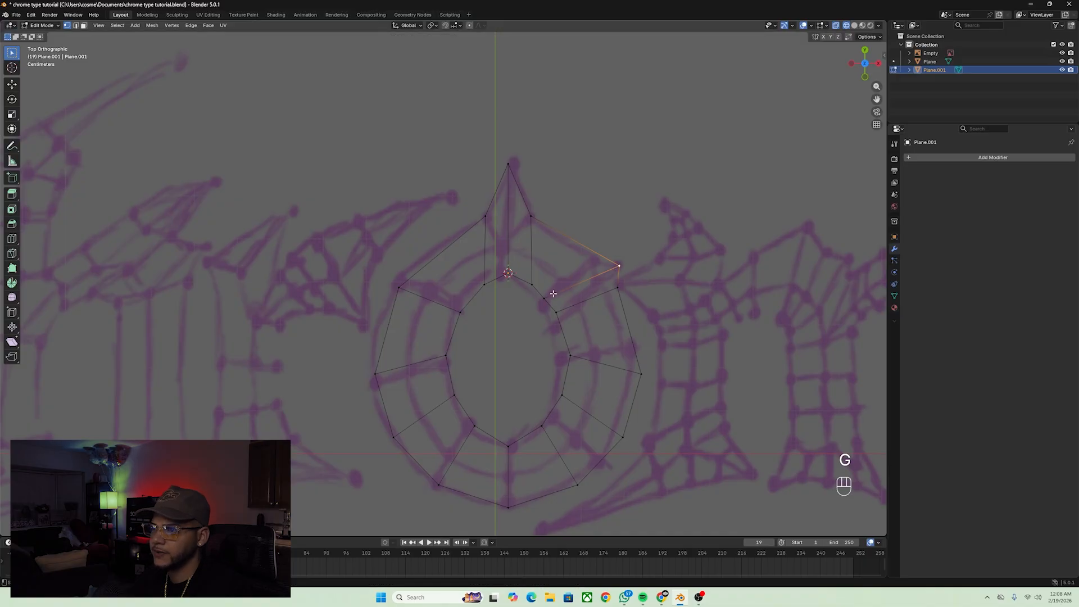
Slide the new cut's inner vertex by about 0.38 along the O's inner edge to match the sketch.
{"action": "left_click", "coordinate": [546, 301]}
{"action": "key", "text": "g"}
{"action": "key", "text": "g"}
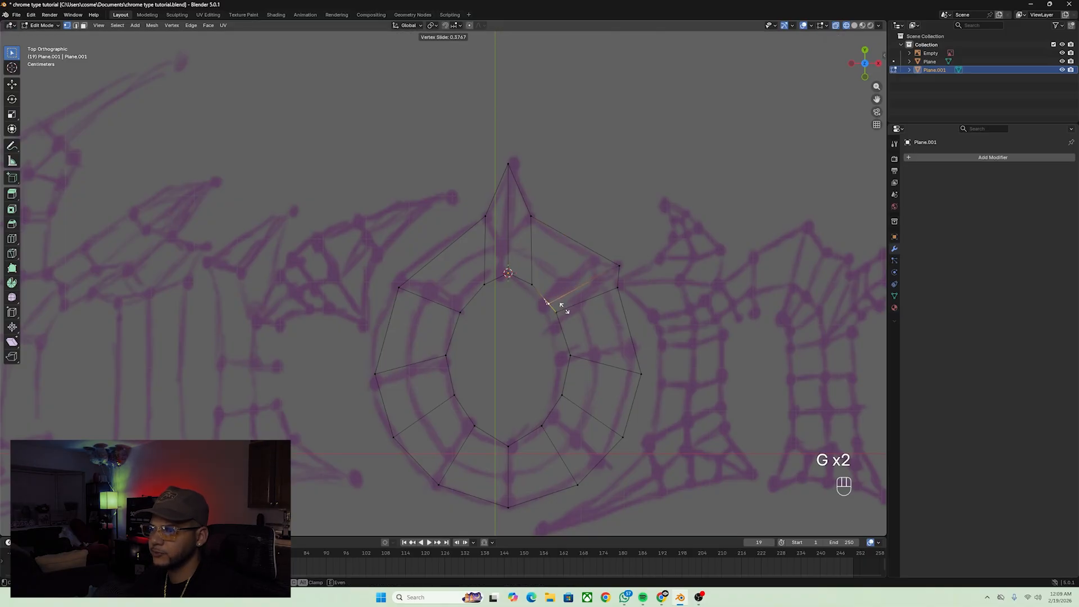
{"action": "left_click", "coordinate": [561, 306]}
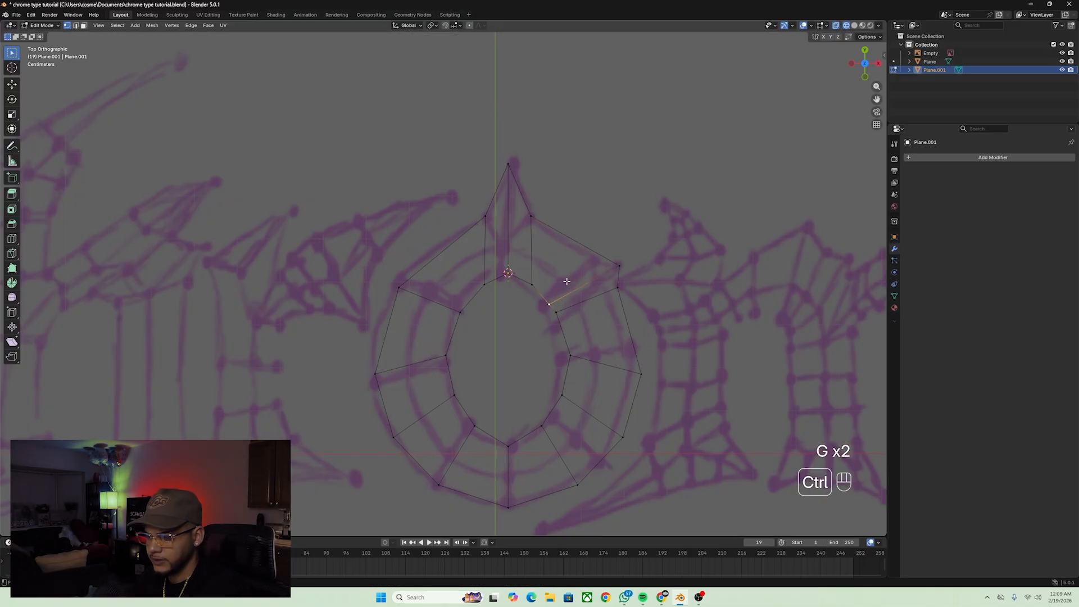
Add another loop cut just above the right spike and place its outer vertex on the sketched spike base.
{"action": "key", "text": "ctrl+r"}
{"action": "left_click", "coordinate": [575, 260]}
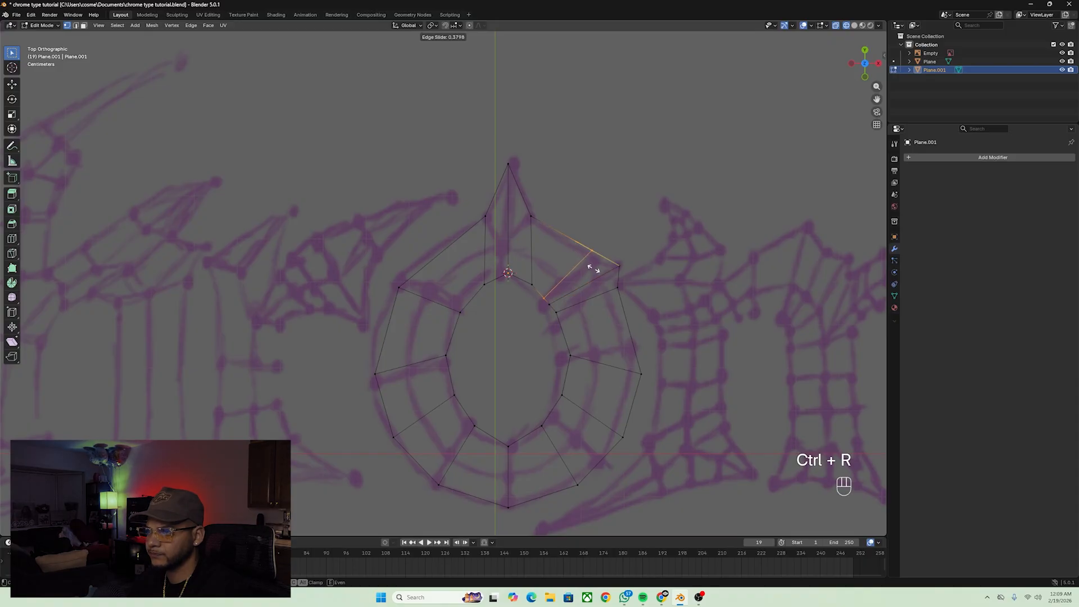
{"action": "left_click", "coordinate": [600, 274]}
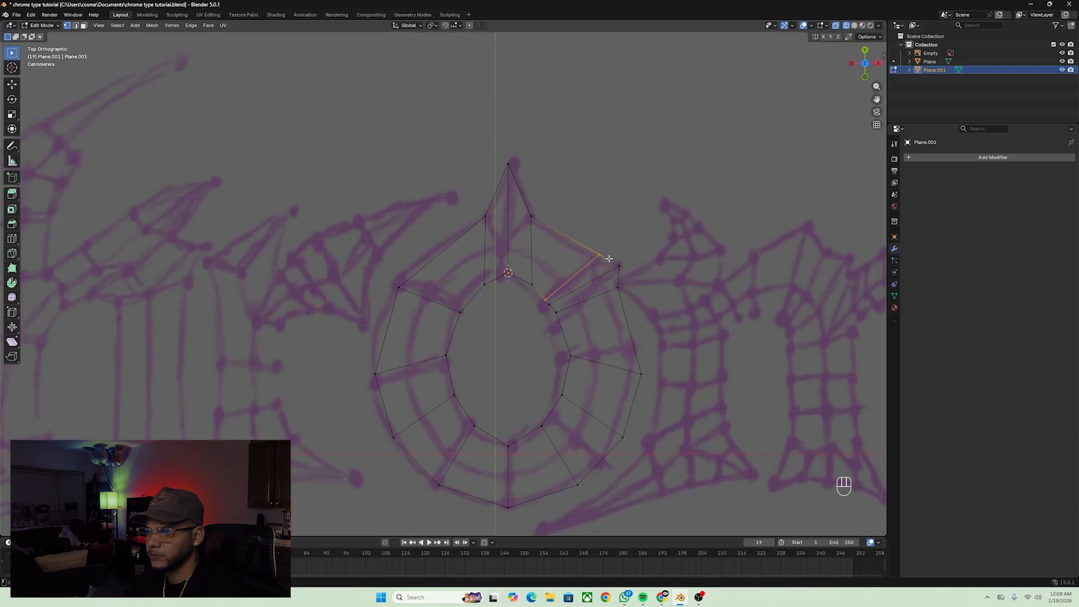
{"action": "key", "text": "g"}
{"action": "key", "text": "g"}
{"action": "left_click", "coordinate": [643, 222]}
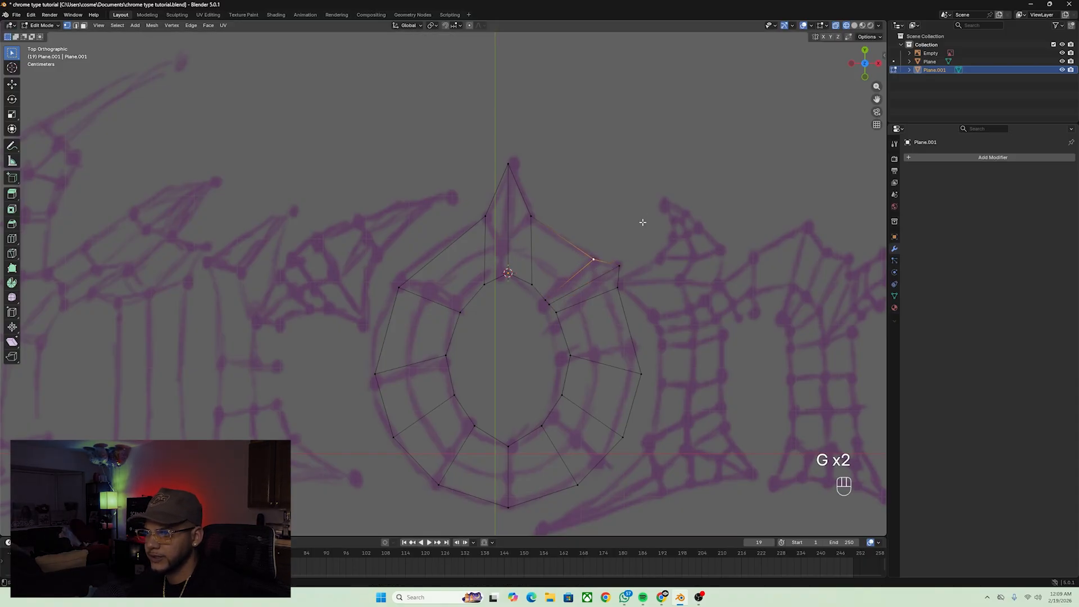
{"action": "key", "text": "Tab"}
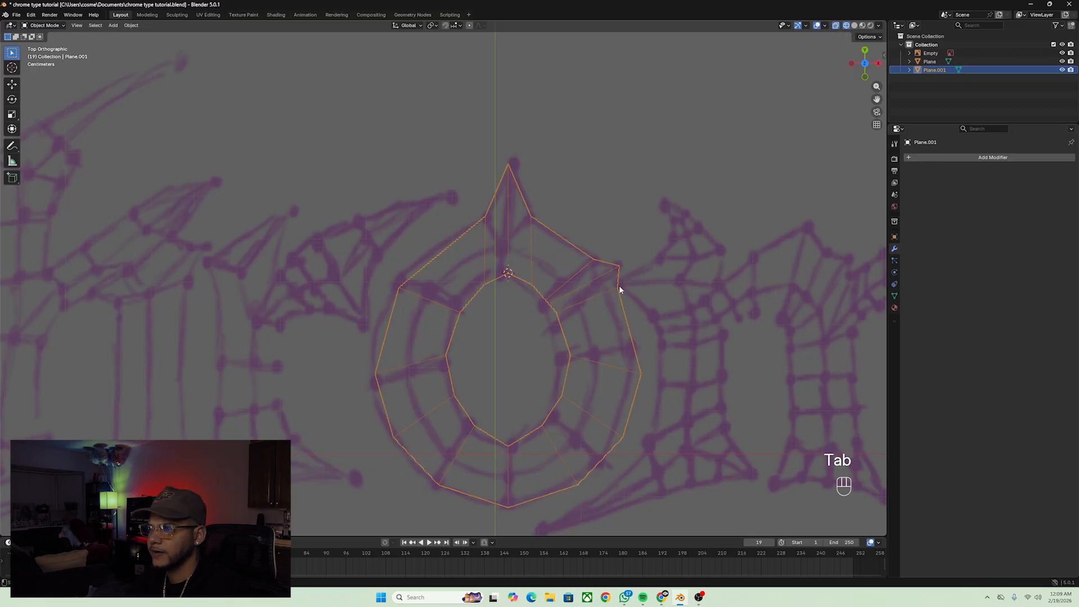
{"action": "scroll", "coordinate": [619, 287], "scroll_direction": "down", "scroll_amount": 3}
Move the outer vertex just below the right spike inward to sharpen the spike, and review the shape in Object Mode.
{"action": "key", "text": "Tab"}
{"action": "scroll", "coordinate": [618, 287], "scroll_direction": "up", "scroll_amount": 4}
{"action": "left_click", "coordinate": [650, 293]}
{"action": "key", "text": "g"}
{"action": "key", "text": "g"}
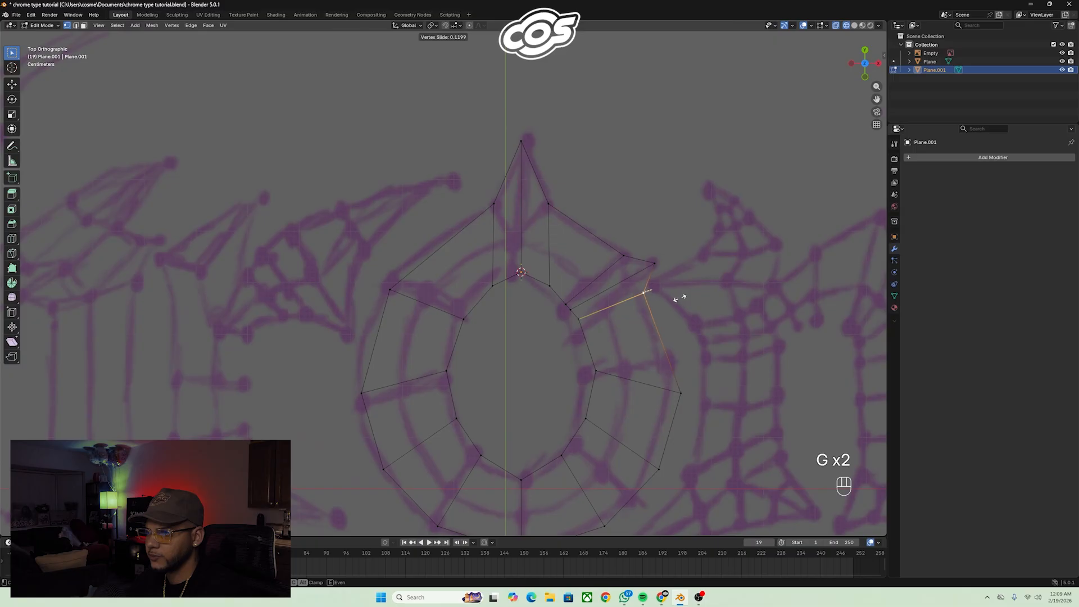
{"action": "key", "text": "g"}
{"action": "key", "text": "g"}
{"action": "left_click", "coordinate": [675, 295]}
{"action": "key", "text": "g"}
{"action": "key", "text": "g"}
{"action": "key", "text": "g"}
{"action": "key", "text": "g"}
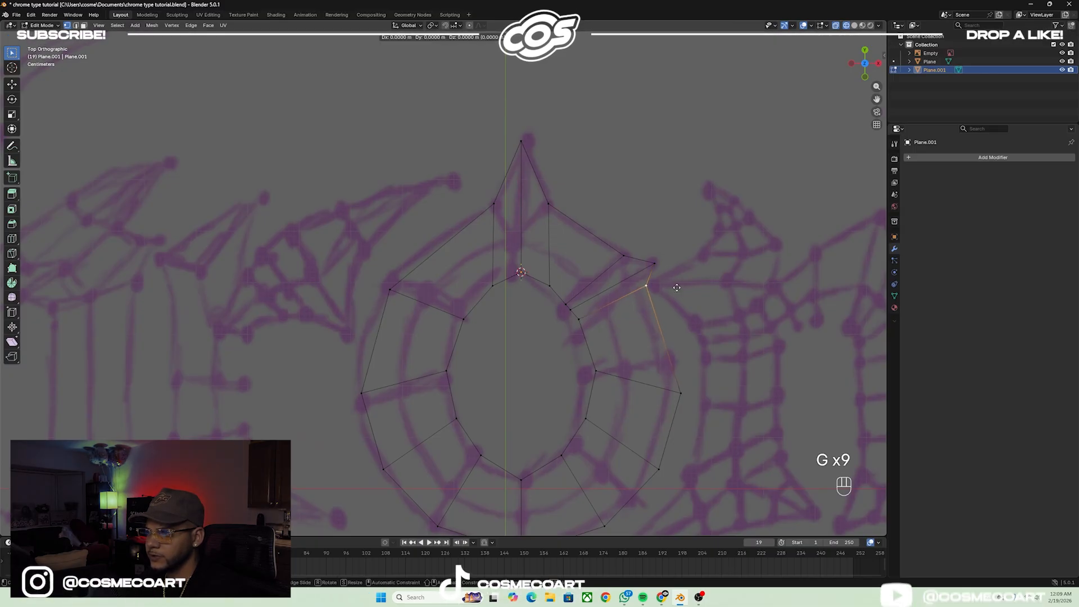
{"action": "key", "text": "g"}
{"action": "left_click", "coordinate": [676, 295]}
{"action": "key", "text": "Tab"}
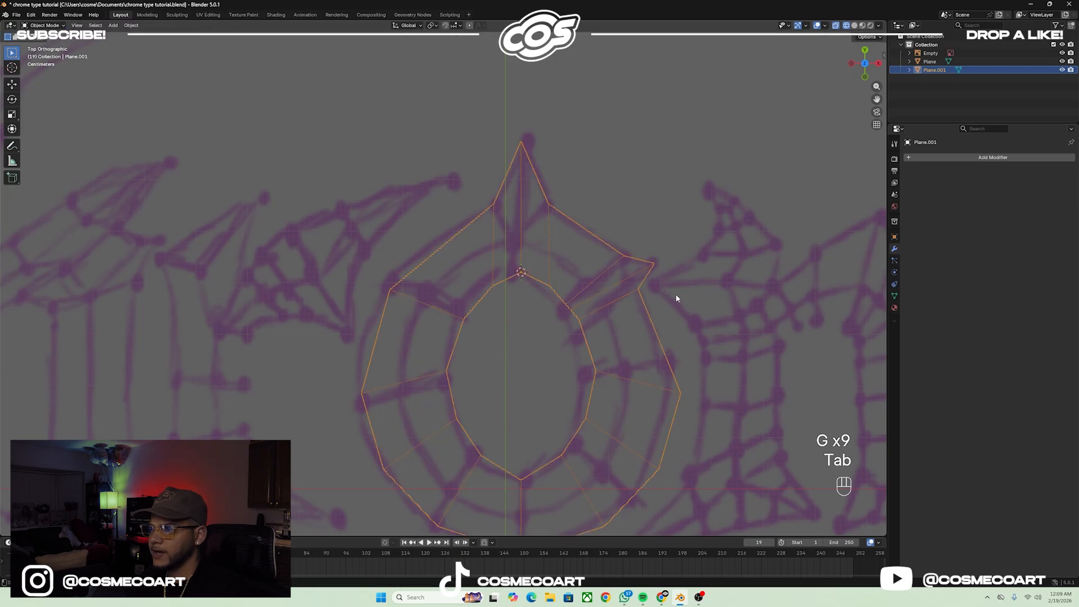
{"action": "scroll", "coordinate": [677, 298], "scroll_direction": "down", "scroll_amount": 5}
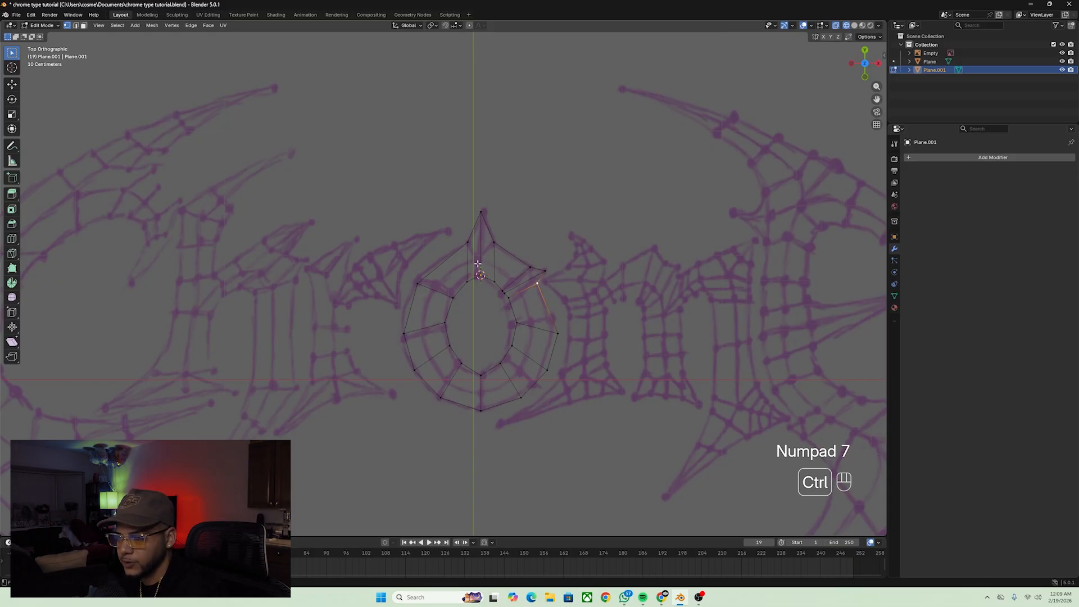
Add a centred edge loop running all the way around the O's ring.
{"action": "key", "text": "ctrl+r"}
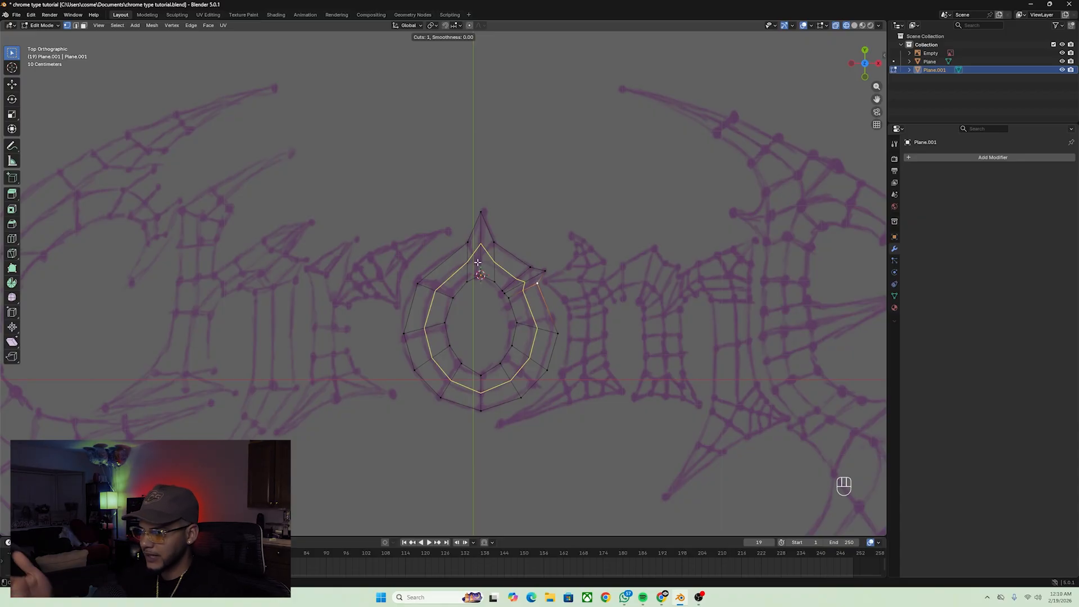
{"action": "left_click", "coordinate": [477, 262]}
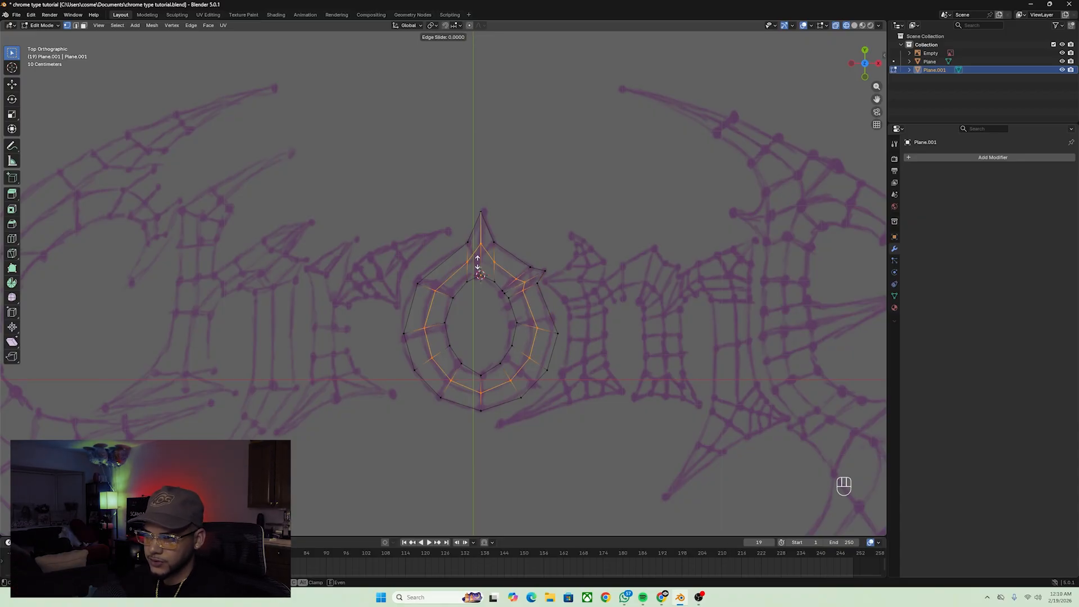
{"action": "right_click", "coordinate": [480, 248]}
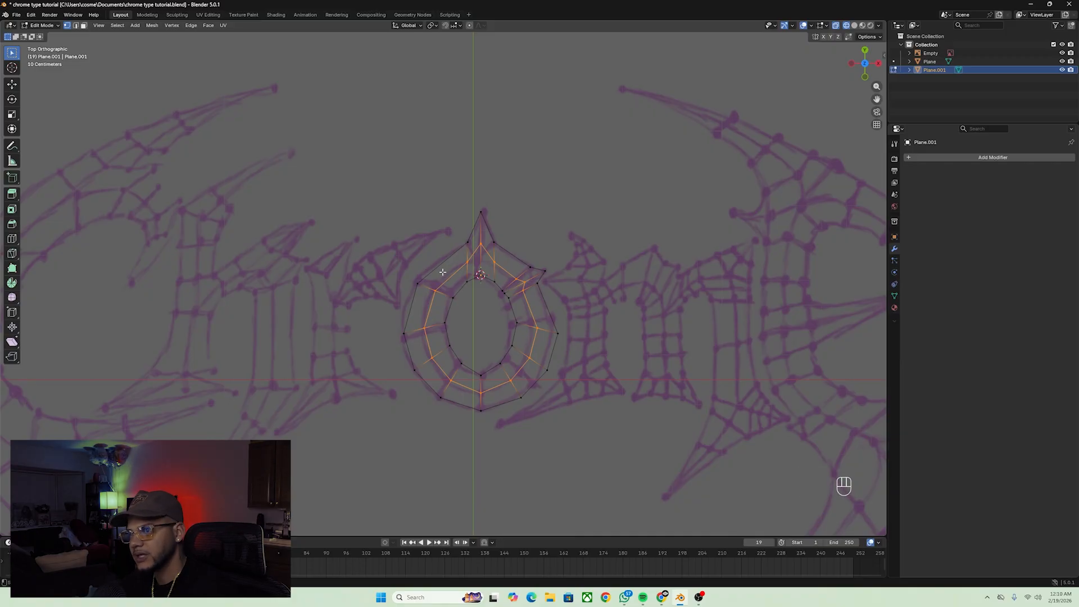
Add supporting edge loops near the O's outer and inner rims, slid about 0.79 and 0.74 toward them.
{"action": "key", "text": "ctrl+r"}
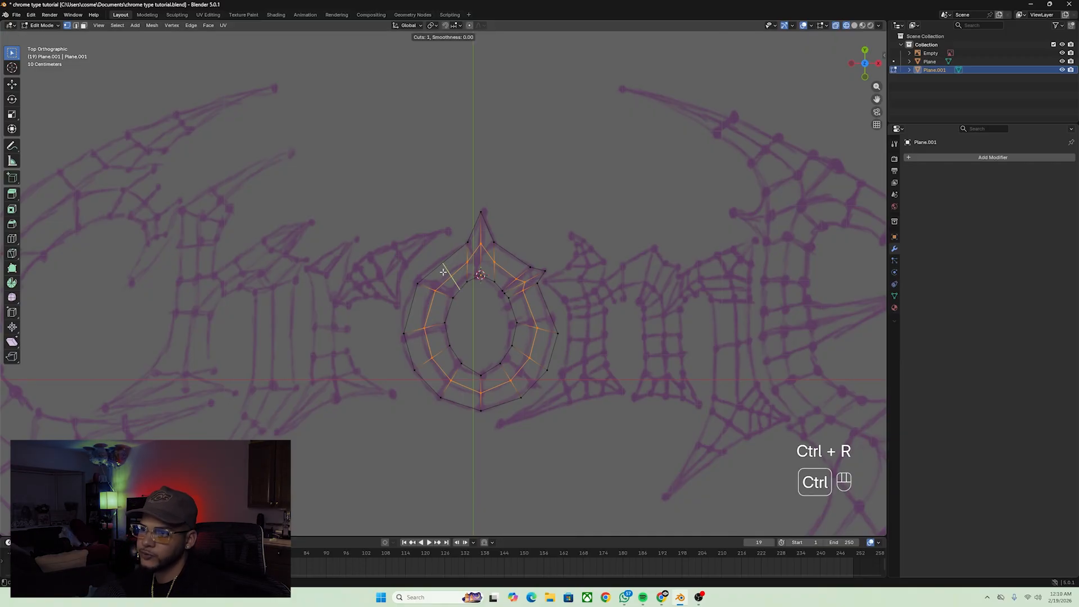
{"action": "left_click", "coordinate": [436, 284]}
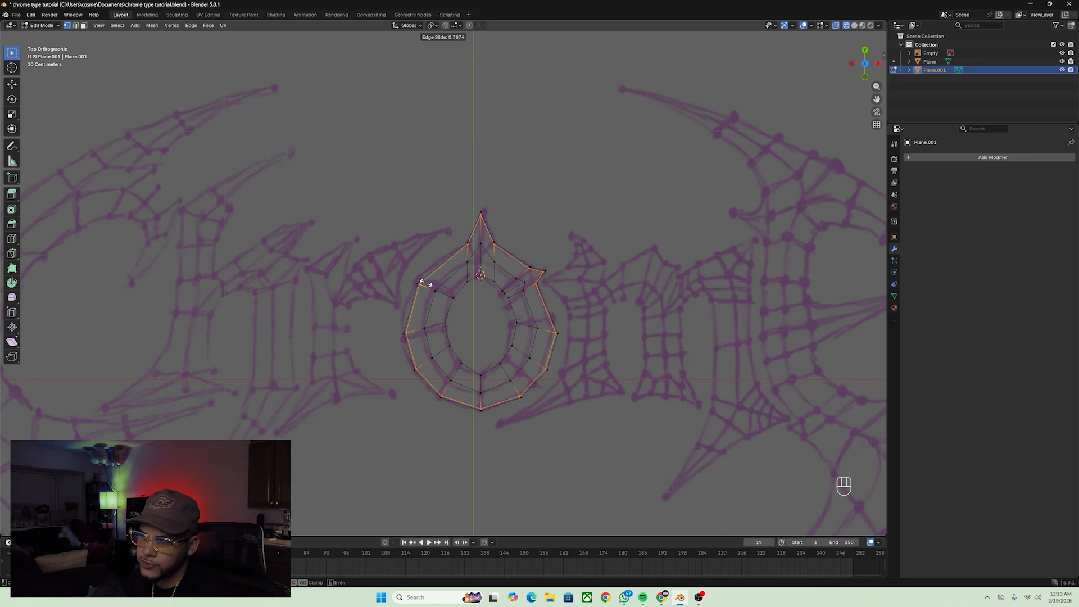
{"action": "left_click", "coordinate": [425, 283]}
{"action": "key", "text": "ctrl+r"}
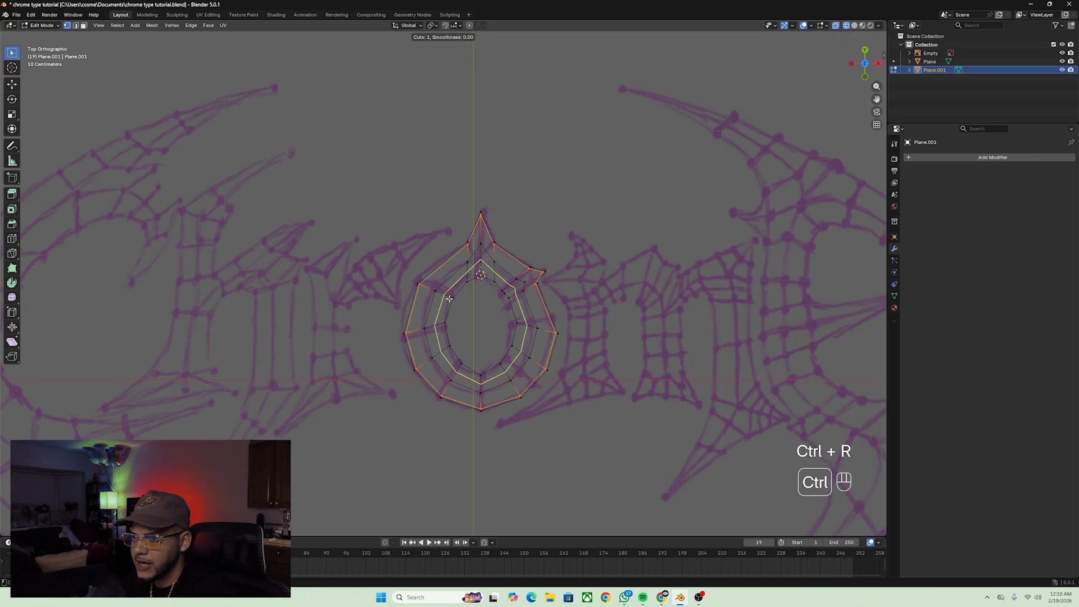
{"action": "left_click", "coordinate": [447, 297]}
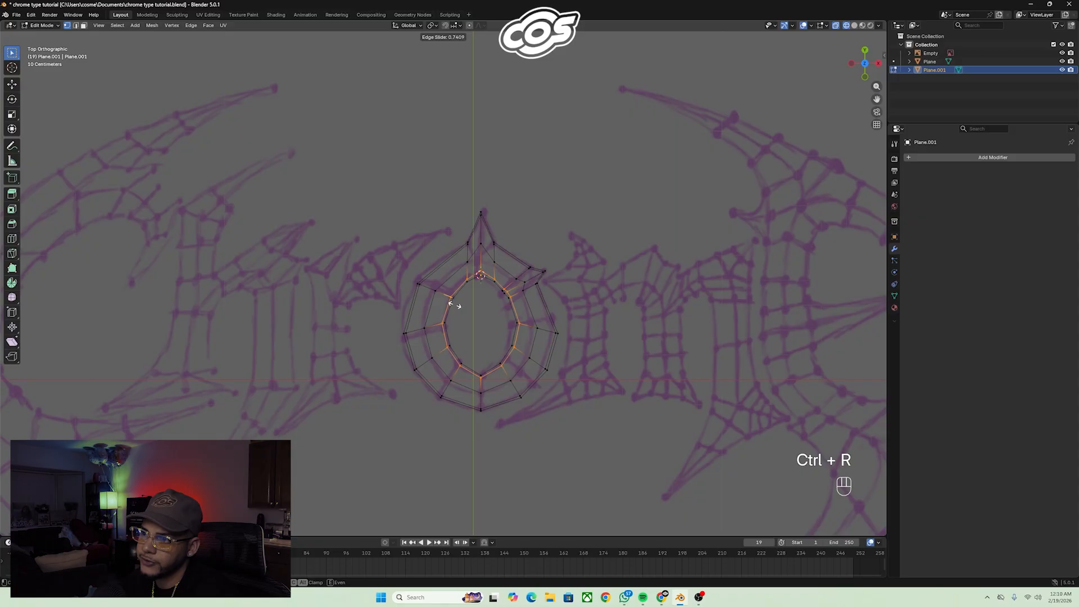
{"action": "left_click", "coordinate": [453, 304]}
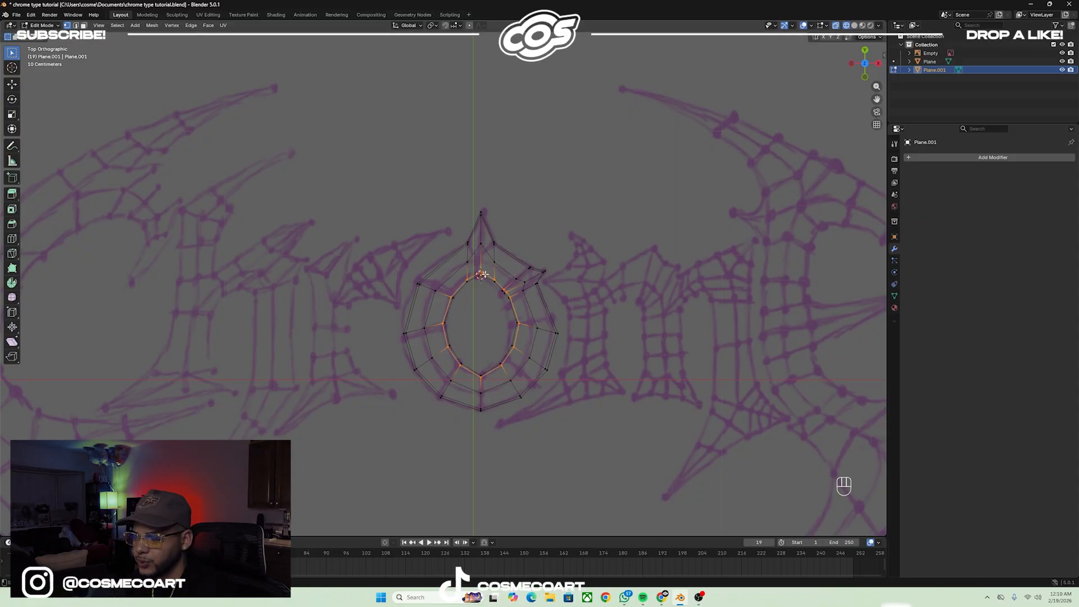
Select the whole O mesh in solid shading, extrude it upward about 0.028 m, and return to Object Mode.
{"action": "key", "text": "2"}
{"action": "key", "text": "Tab"}
{"action": "mouse_move", "coordinate": [524, 285]}
{"action": "middle_mouse_down"}
{"action": "mouse_move", "coordinate": [500, 261]}
{"action": "mouse_move", "coordinate": [513, 271]}
{"action": "middle_mouse_up"}
{"action": "key", "text": "Tab"}
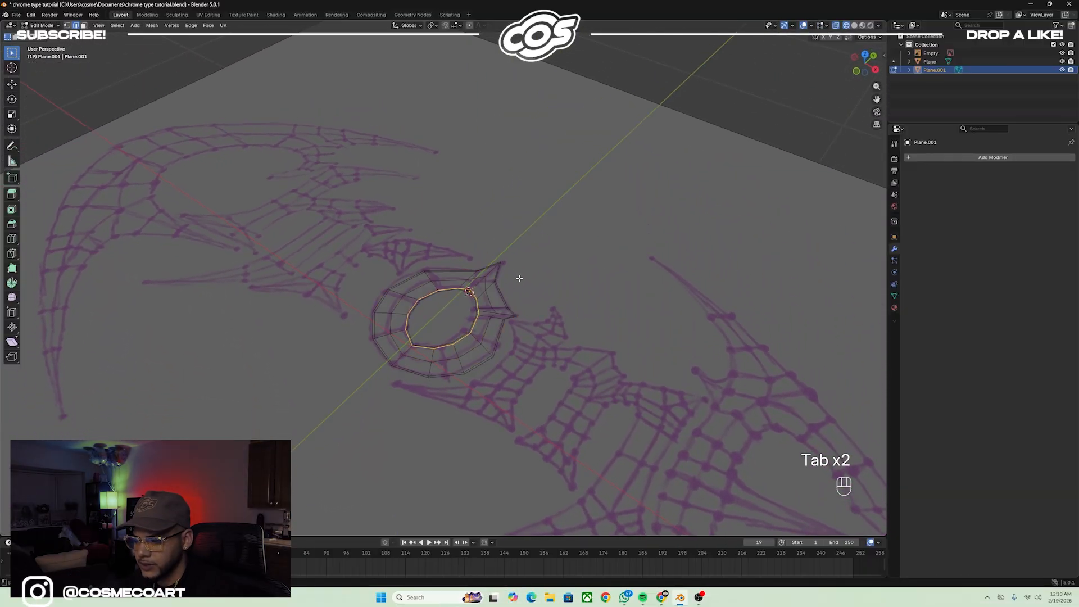
{"action": "key", "text": "a"}
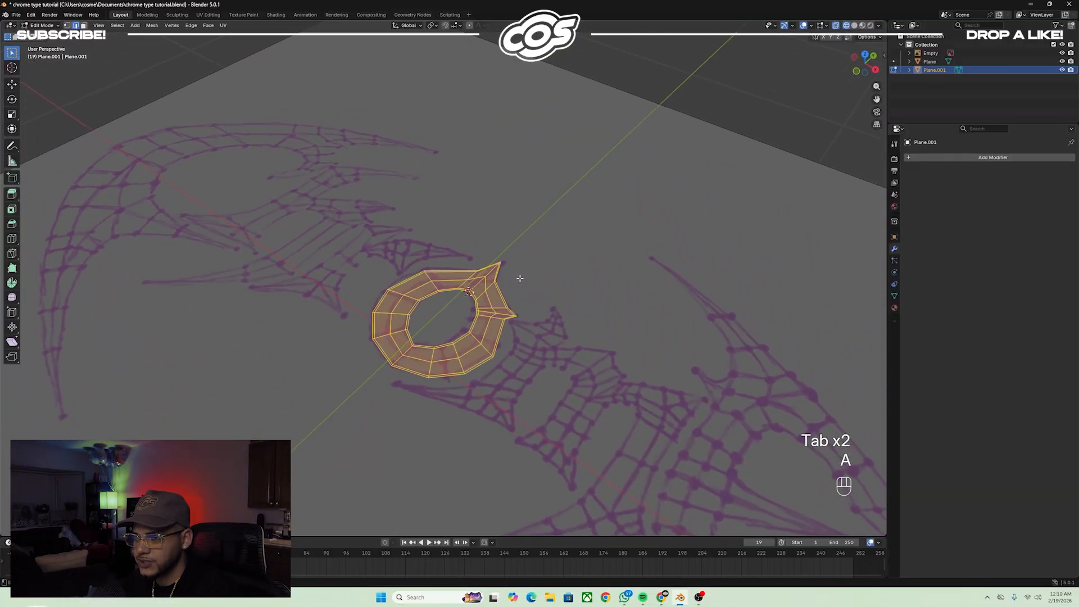
{"action": "left_click", "coordinate": [854, 25]}
{"action": "middle_click_drag", "start_coordinate": [506, 281], "coordinate": [519, 278]}
{"action": "key", "text": "e"}
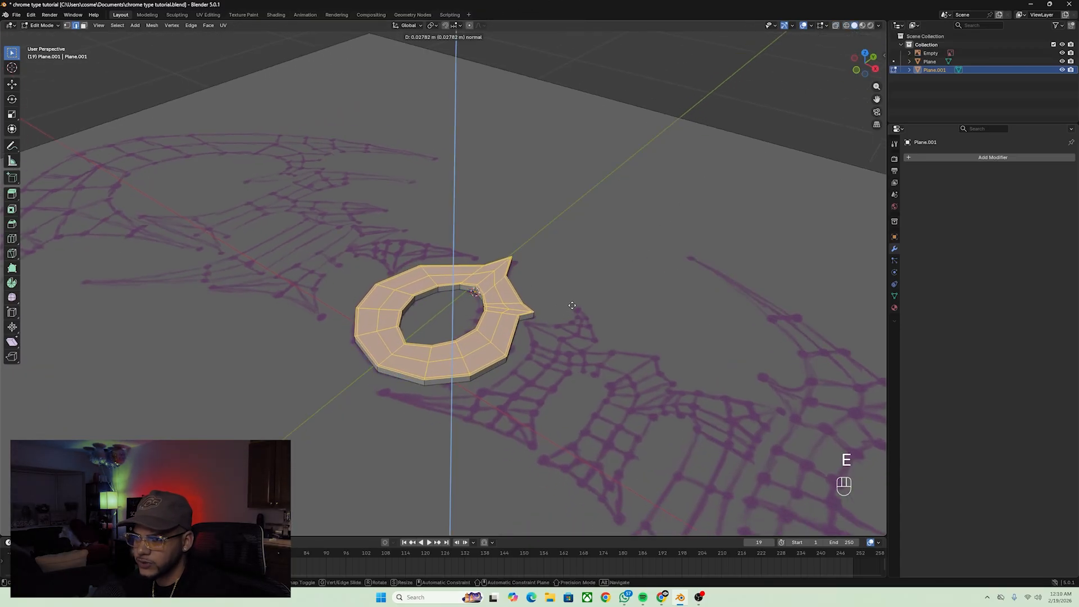
{"action": "left_click", "coordinate": [572, 305]}
{"action": "key", "text": "Tab"}
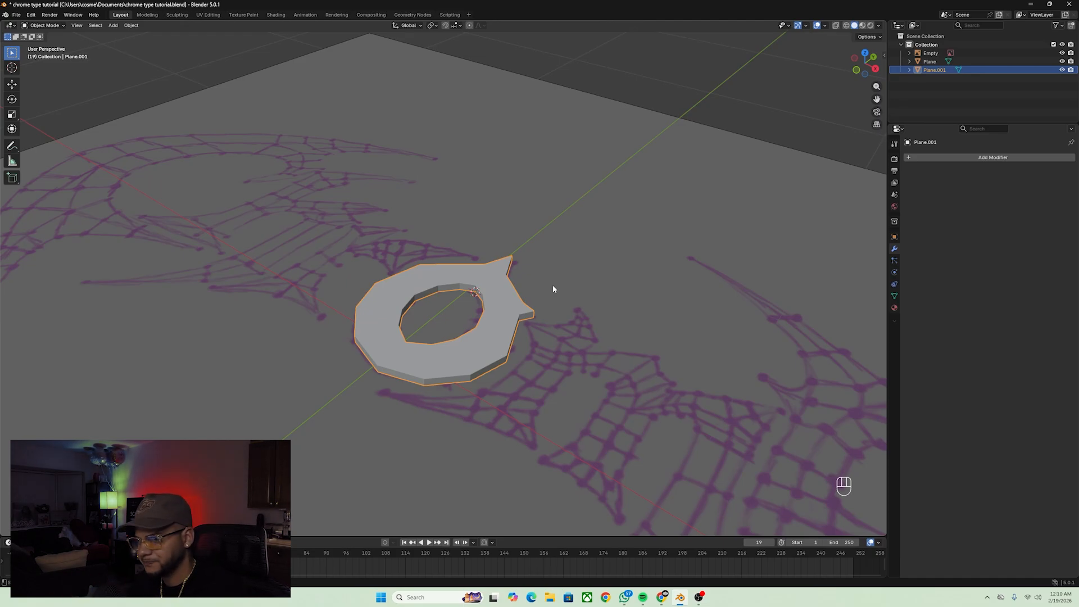
Raise the O's central top edge loop about 0.054 m along Z to form a bevelled ridge, and return to Object Mode.
{"action": "key", "text": "Tab"}
{"action": "scroll", "coordinate": [555, 297], "scroll_direction": "up", "scroll_amount": 3}
{"action": "scroll", "coordinate": [556, 319], "scroll_direction": "down", "scroll_amount": 2}
{"action": "middle_click_drag", "start_coordinate": [556, 319], "coordinate": [522, 324]}
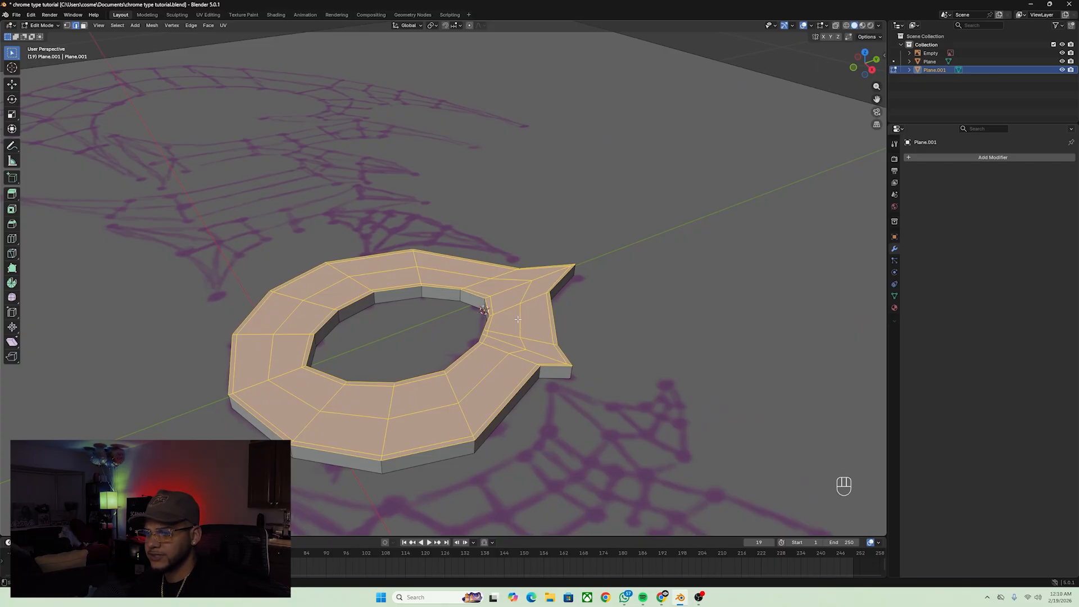
{"action": "left_click", "coordinate": [328, 284], "text": "alt"}
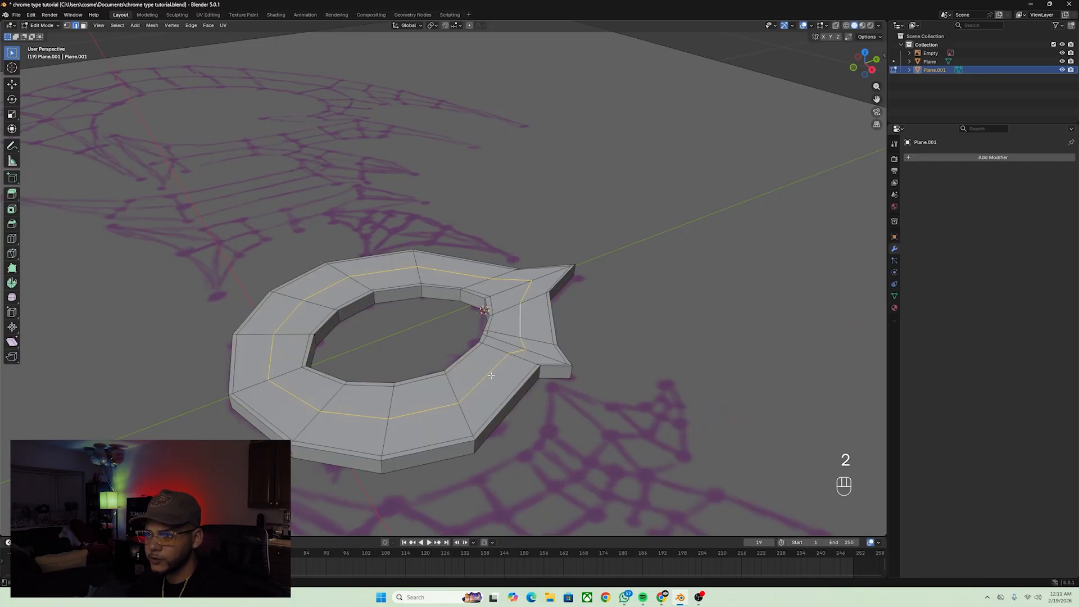
{"action": "key", "text": "g"}
{"action": "key", "text": "z"}
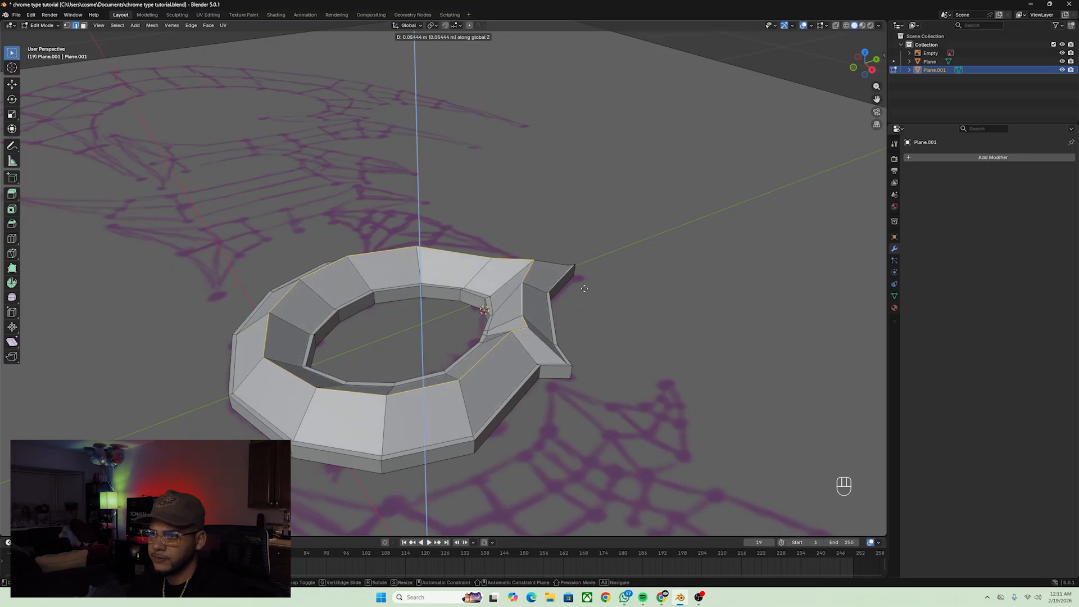
{"action": "left_click", "coordinate": [585, 289]}
{"action": "middle_click_drag", "start_coordinate": [624, 291], "coordinate": [561, 370]}
{"action": "key", "text": "Tab"}
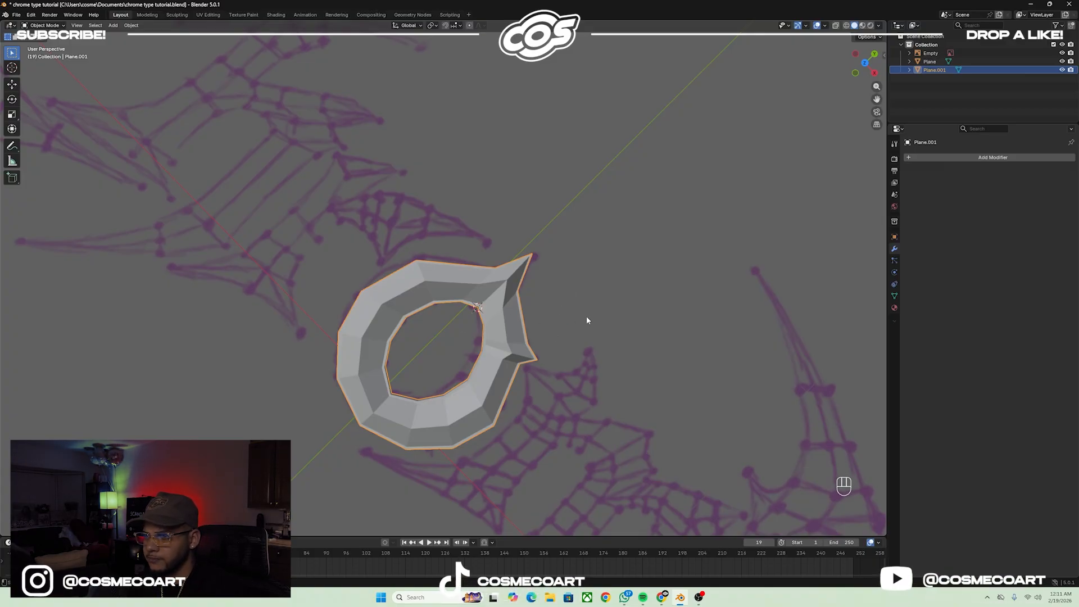
{"action": "key", "text": "Tab"}
{"action": "key", "text": "Tab"}
{"action": "left_click", "coordinate": [586, 392]}
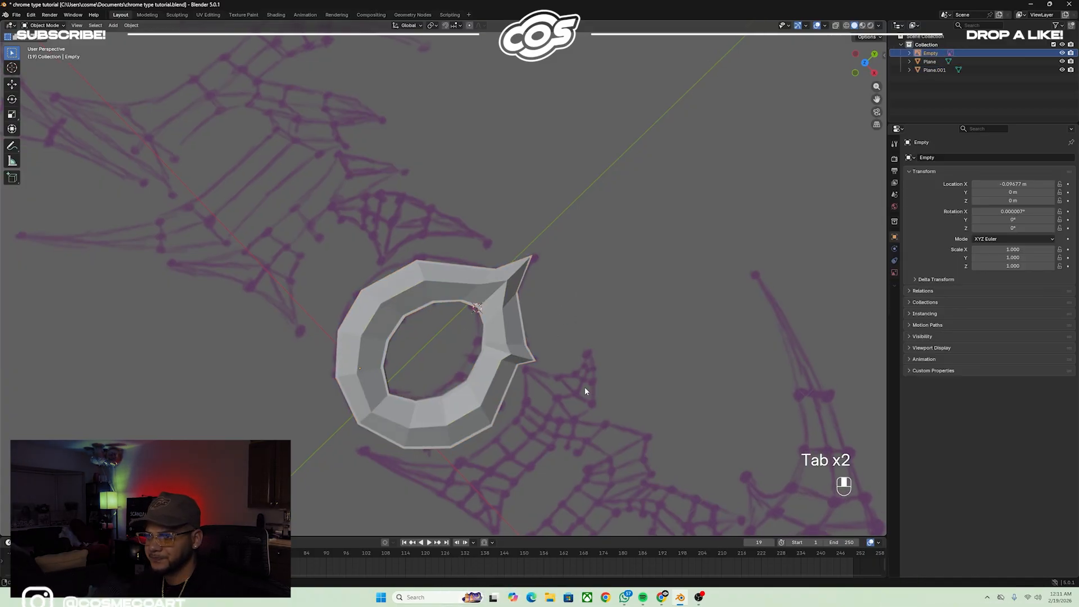
{"action": "key", "text": "Tab"}
Reselect the O and cut an edge loop around its outer side wall in Edit Mode, leaving that loop selected.
{"action": "middle_click_drag", "start_coordinate": [568, 366], "coordinate": [498, 372]}
{"action": "key", "text": "Tab"}
{"action": "left_click", "coordinate": [524, 351]}
{"action": "key", "text": "Tab"}
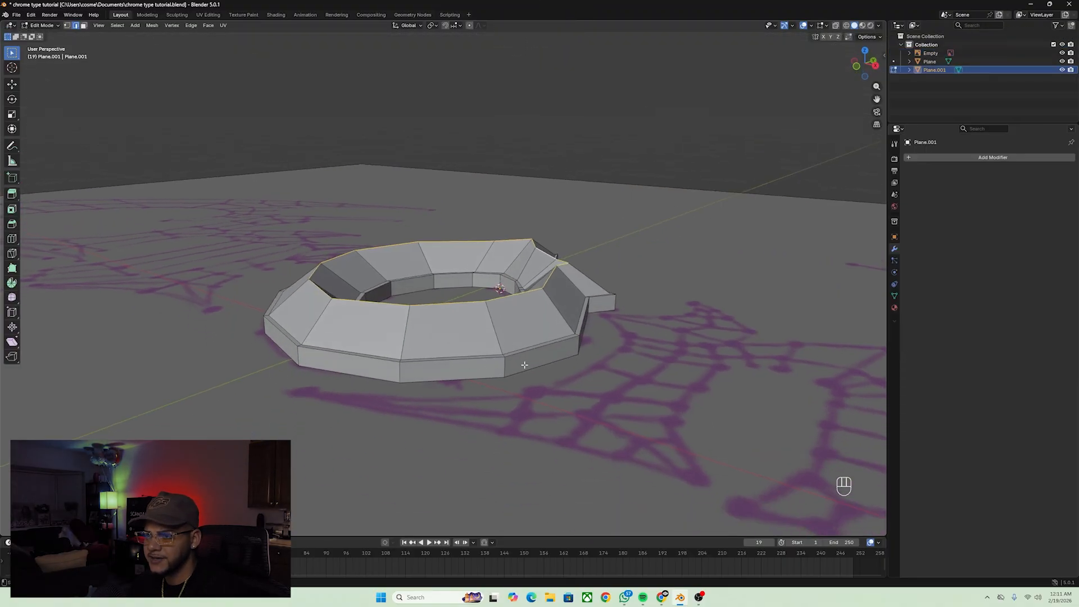
{"action": "key", "text": "ctrl+r"}
{"action": "left_click", "coordinate": [509, 365]}
{"action": "left_click", "coordinate": [510, 365]}
{"action": "left_click", "coordinate": [491, 369], "text": "alt"}
{"action": "middle_click_drag", "start_coordinate": [553, 361], "coordinate": [668, 339]}
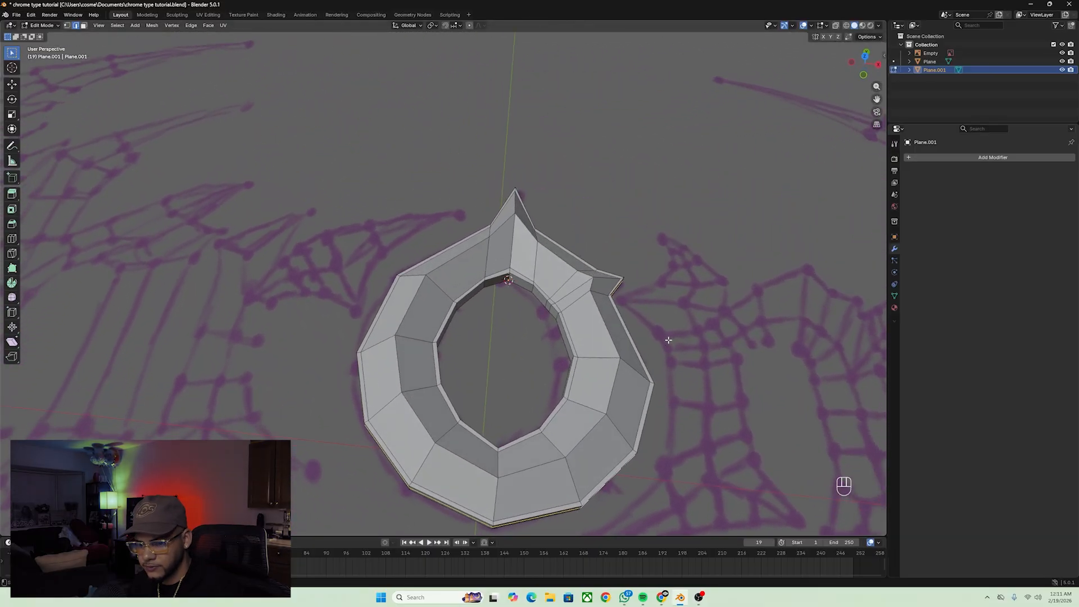
Scale the side wall's edge loop outward to about 1.06 in top view, and return to Object Mode.
{"action": "key", "text": "KP_7"}
{"action": "key", "text": "s"}
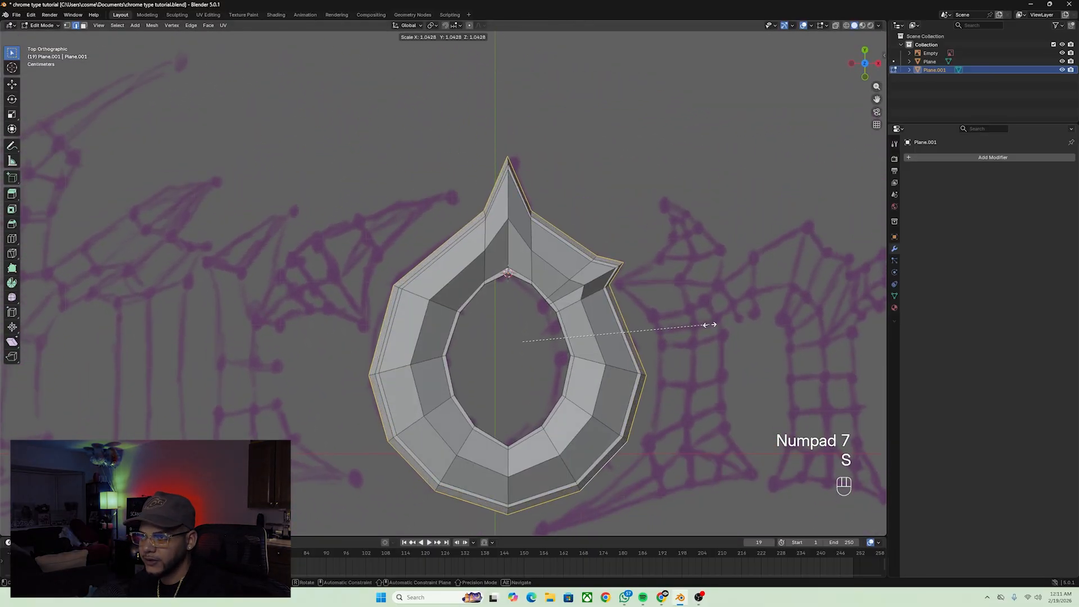
{"action": "key", "text": "s"}
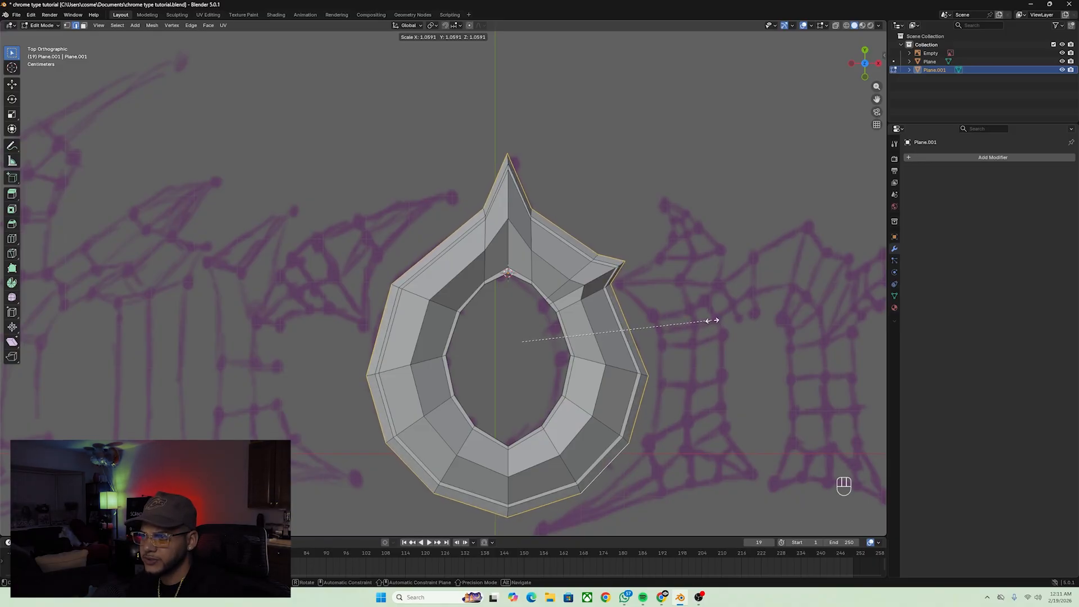
{"action": "left_click", "coordinate": [712, 321]}
{"action": "middle_click_drag", "start_coordinate": [712, 320], "coordinate": [618, 305]}
{"action": "key", "text": "Tab"}
{"action": "scroll", "coordinate": [618, 305], "scroll_direction": "down", "scroll_amount": 2}
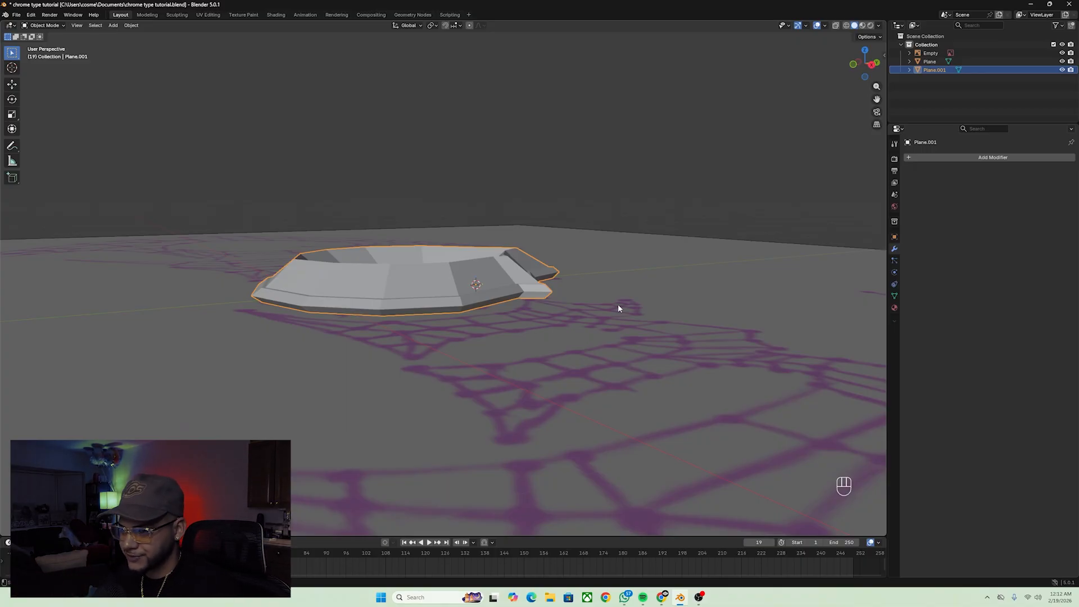
Smooth the O with a level 2 Subdivision Surface modifier.
{"action": "left_click", "coordinate": [755, 185]}
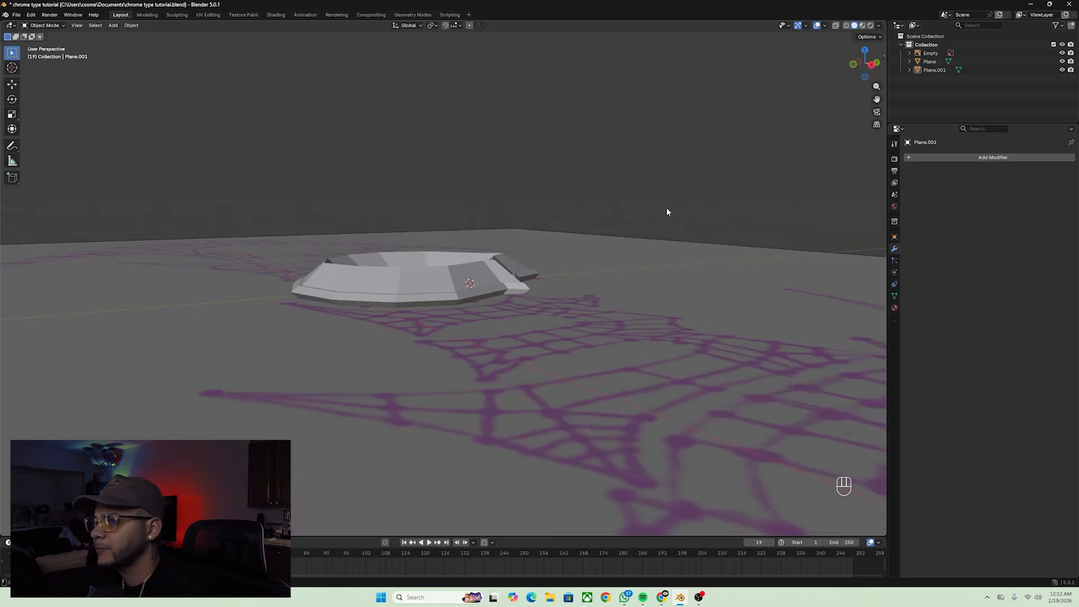
{"action": "middle_click_drag", "start_coordinate": [667, 208], "coordinate": [625, 270]}
{"action": "left_click", "coordinate": [526, 304]}
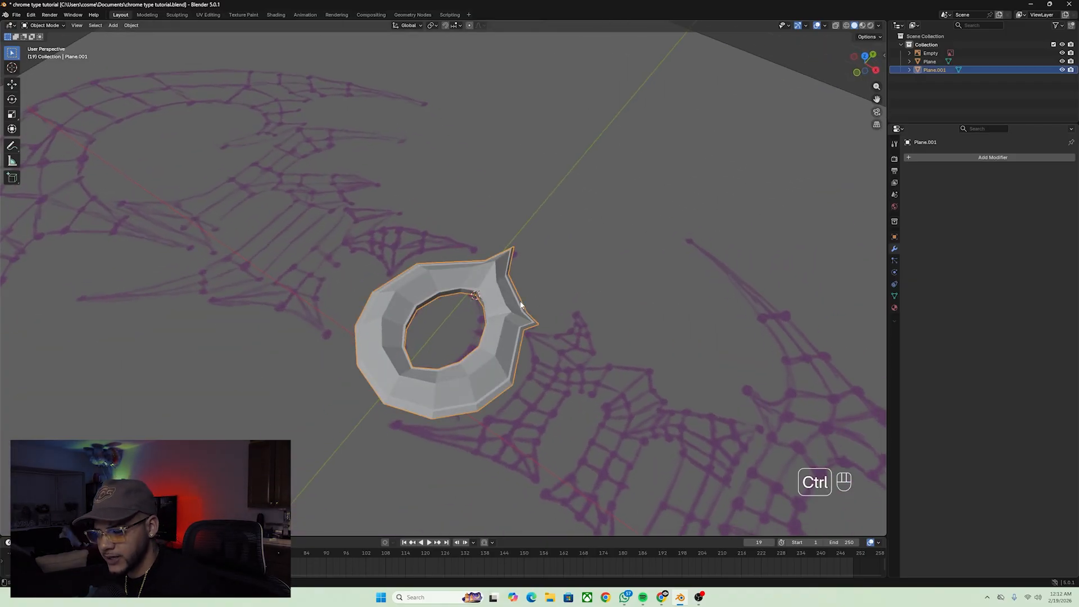
{"action": "key", "text": "ctrl+2"}
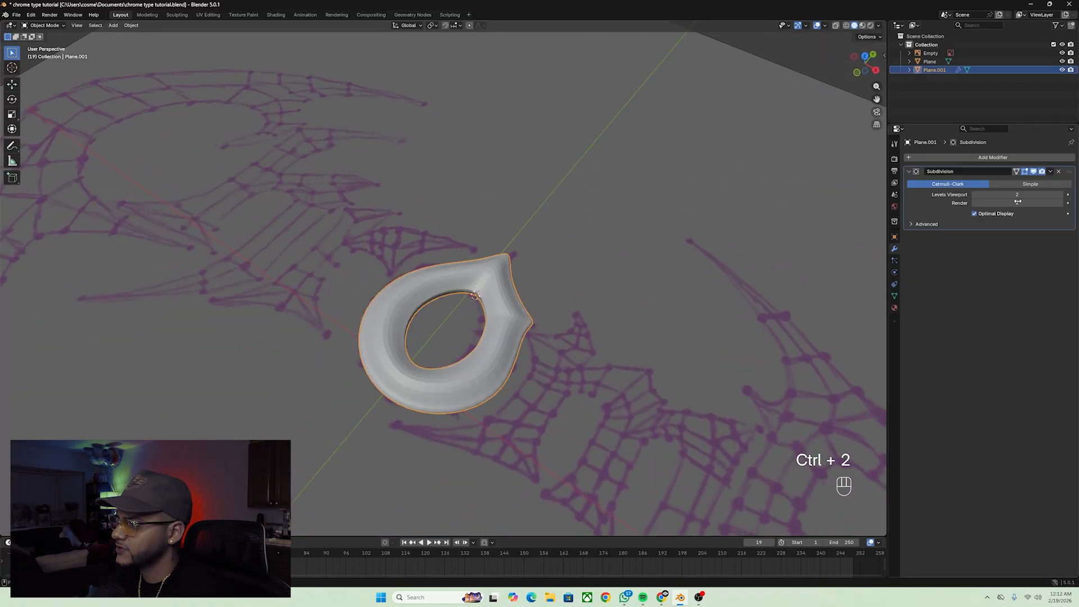
{"action": "scroll", "coordinate": [546, 290], "scroll_direction": "up", "scroll_amount": 3}
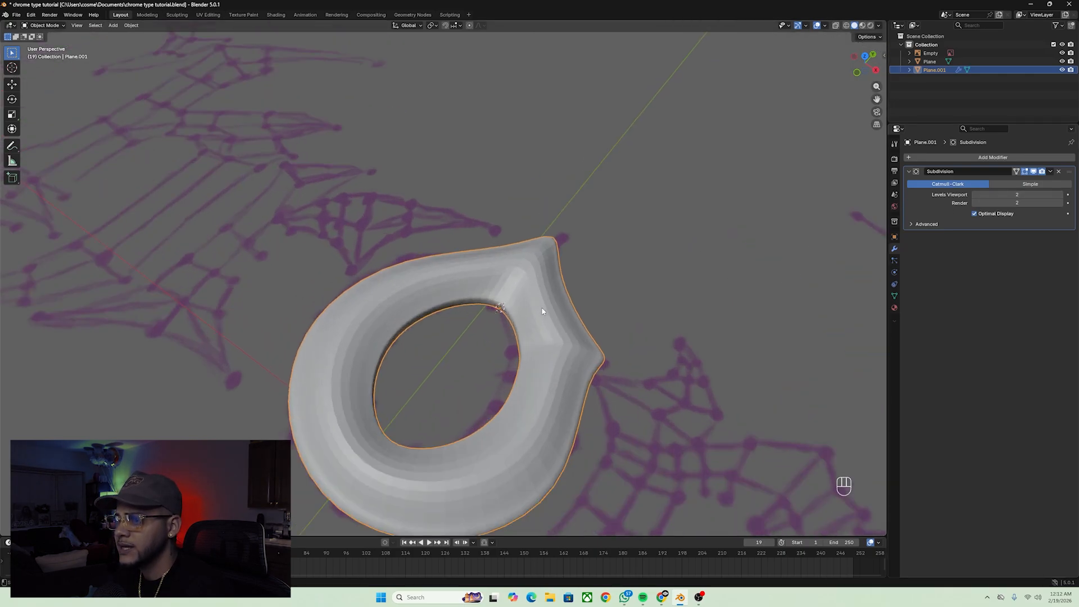
{"action": "middle_click_drag", "start_coordinate": [540, 289], "coordinate": [514, 288]}
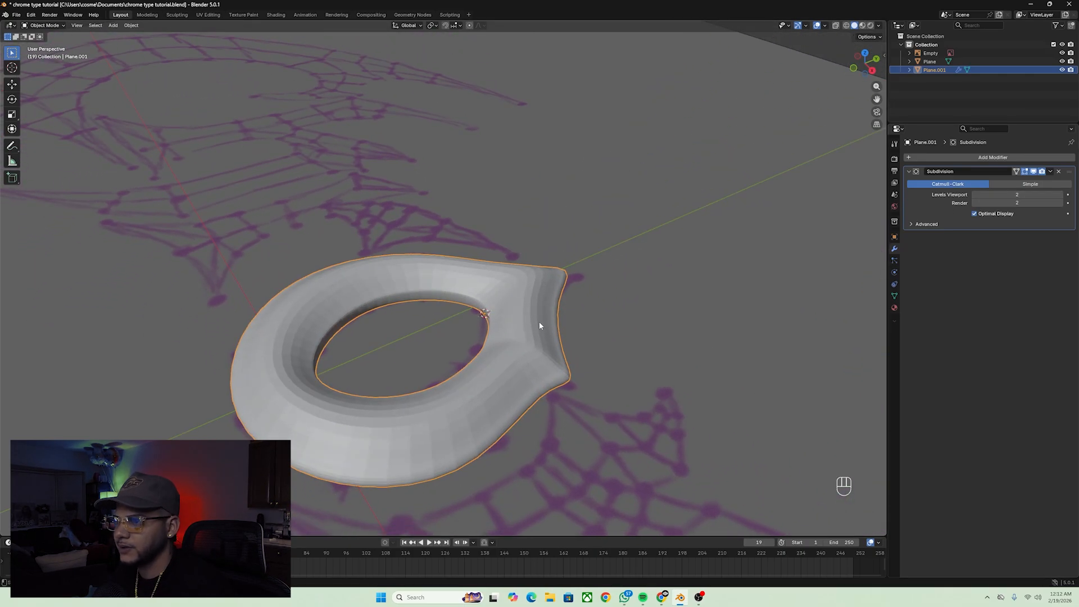
Add supporting edge loops on the outer and inner slopes of the O's ridge, slid close to the crest.
{"action": "key", "text": "Tab"}
{"action": "scroll", "coordinate": [538, 332], "scroll_direction": "down", "scroll_amount": 2}
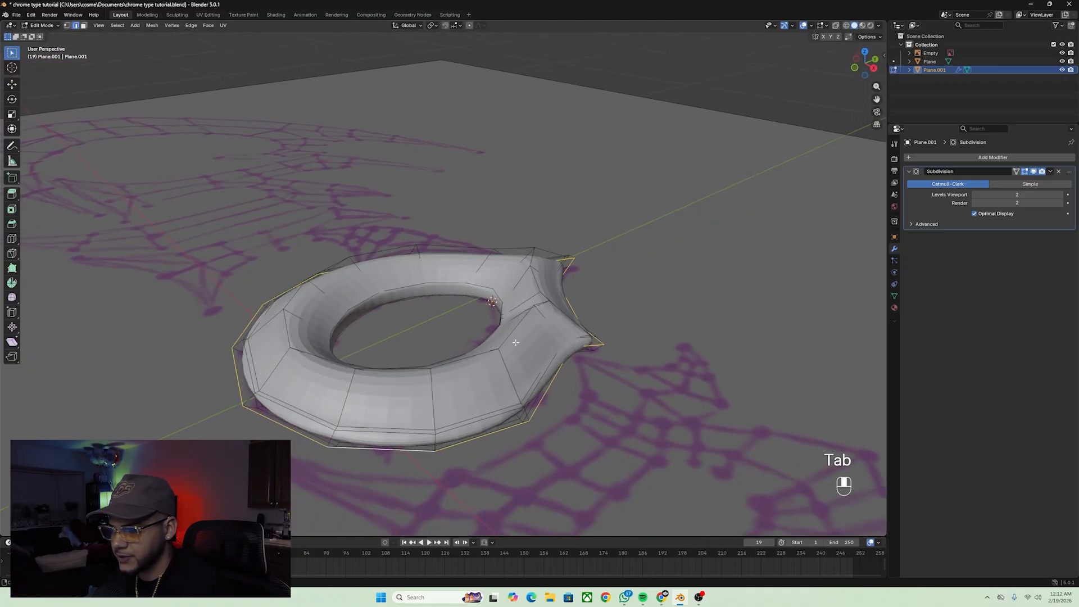
{"action": "key", "text": "ctrl+r"}
{"action": "left_click", "coordinate": [492, 375]}
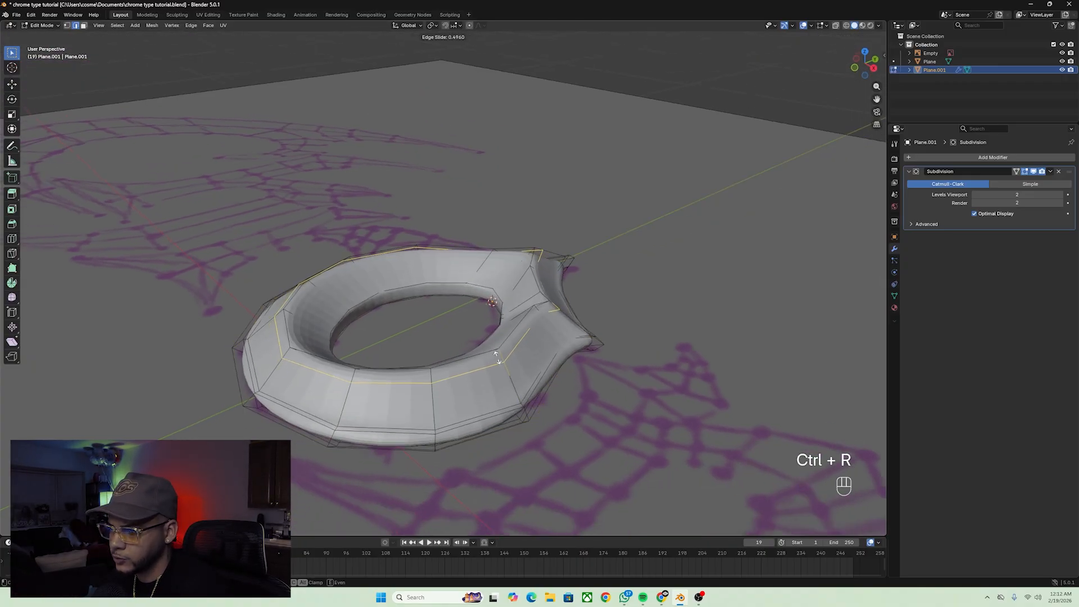
{"action": "left_click", "coordinate": [494, 344]}
{"action": "middle_click_drag", "start_coordinate": [494, 344], "coordinate": [510, 275]}
{"action": "key", "text": "ctrl+r"}
{"action": "left_click", "coordinate": [429, 252]}
{"action": "left_click", "coordinate": [425, 251]}
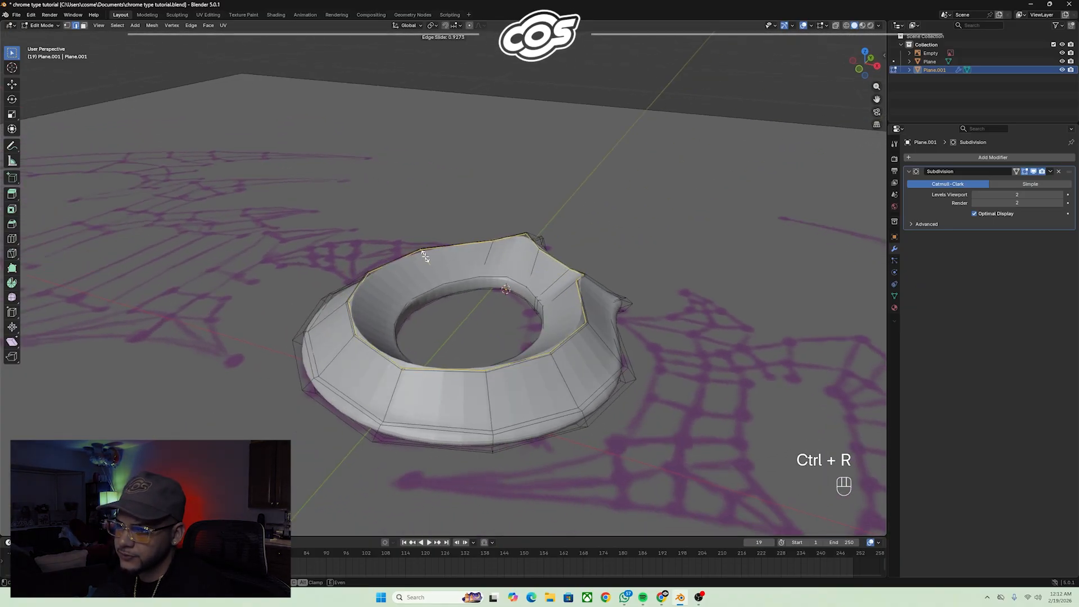
Add a supporting edge loop around the O's outer slope, slid down close to the outer rim.
{"action": "key", "text": "ctrl+r"}
{"action": "left_click", "coordinate": [485, 398]}
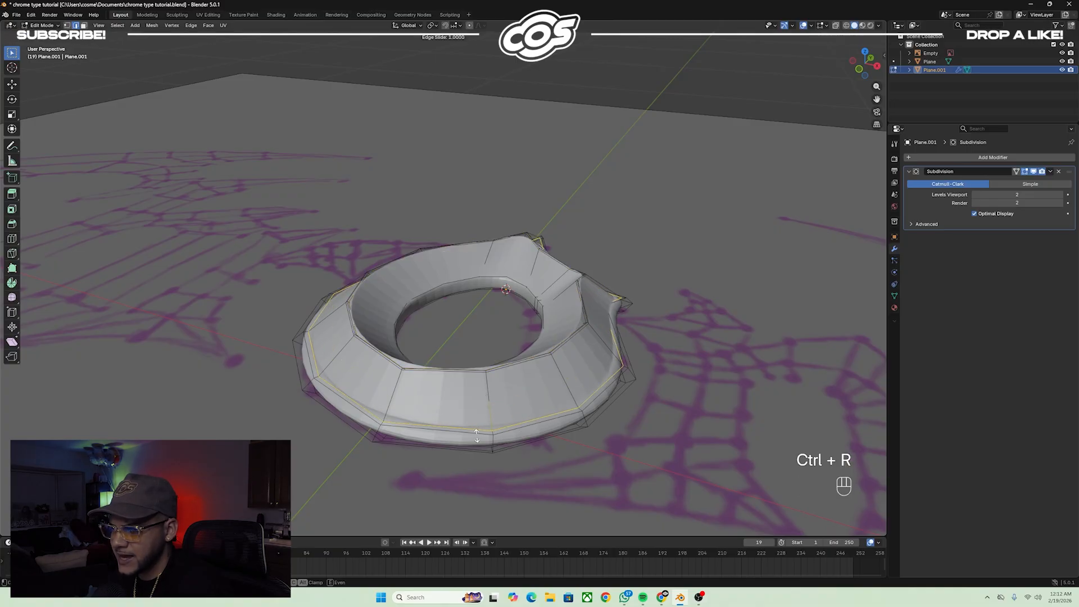
{"action": "left_click", "coordinate": [478, 425]}
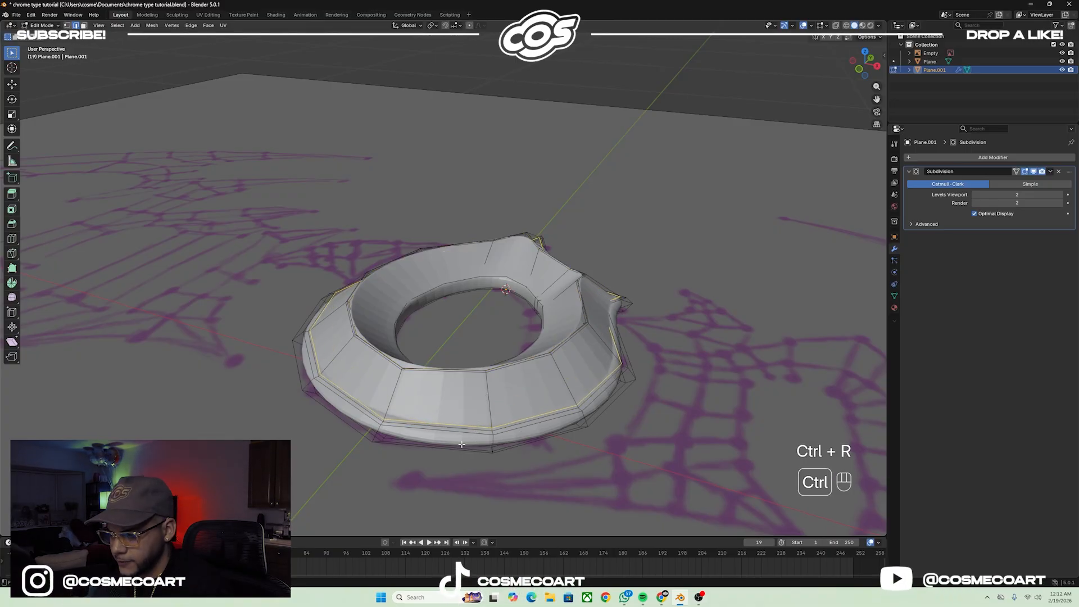
Add edge loops above and below the O's outermost edge, slid about 0.84 and 0.93 toward it, and return to Object Mode.
{"action": "middle_click_drag", "start_coordinate": [470, 441], "coordinate": [468, 427]}
{"action": "key", "text": "ctrl+r"}
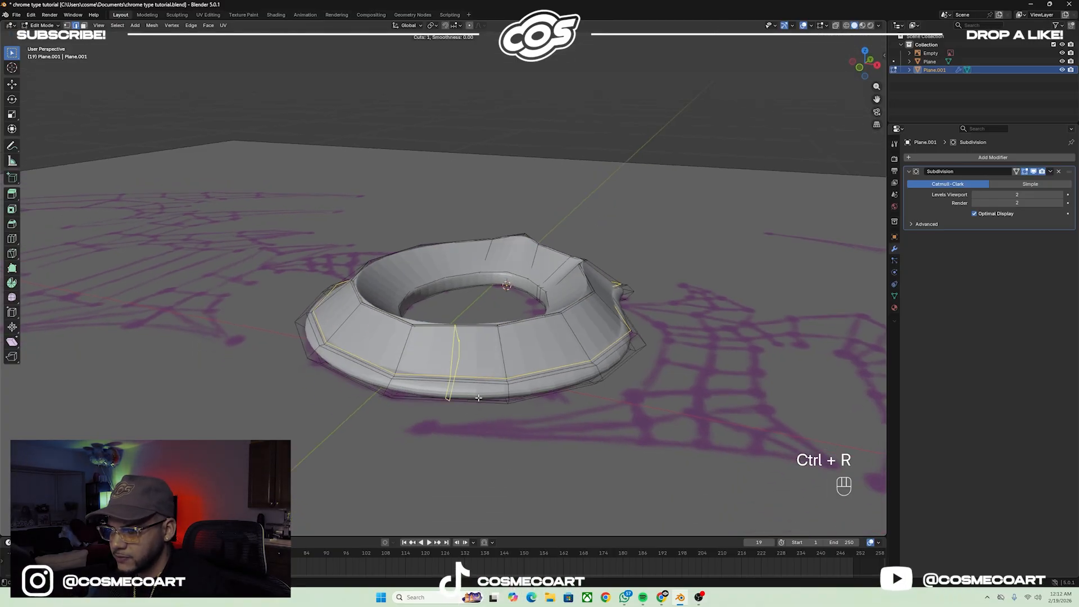
{"action": "left_click", "coordinate": [505, 393]}
{"action": "left_click", "coordinate": [505, 394]}
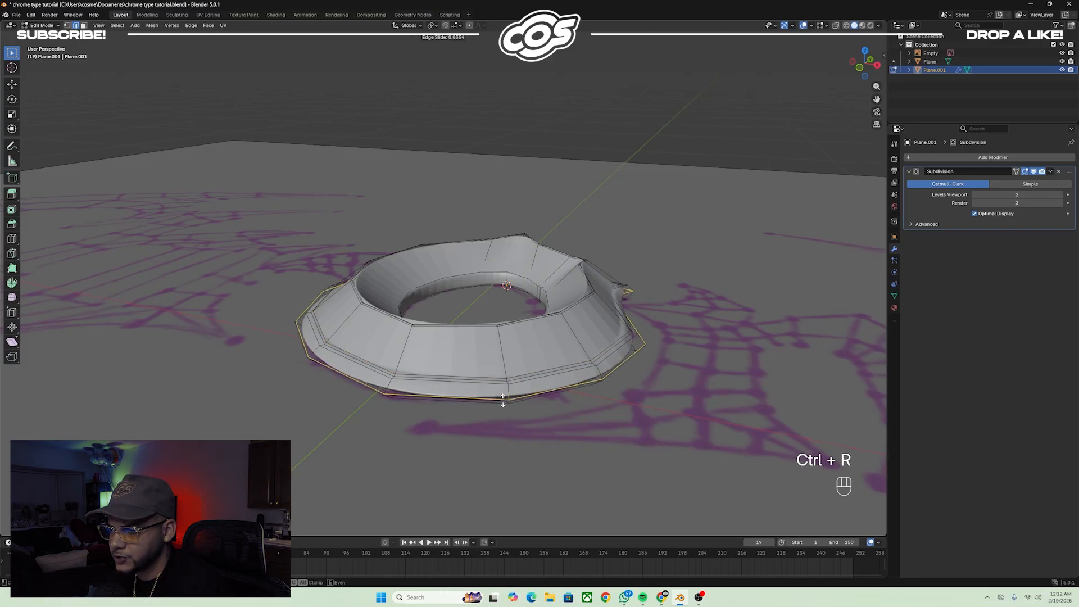
{"action": "middle_click_drag", "start_coordinate": [521, 397], "coordinate": [520, 357]}
{"action": "key", "text": "ctrl+r"}
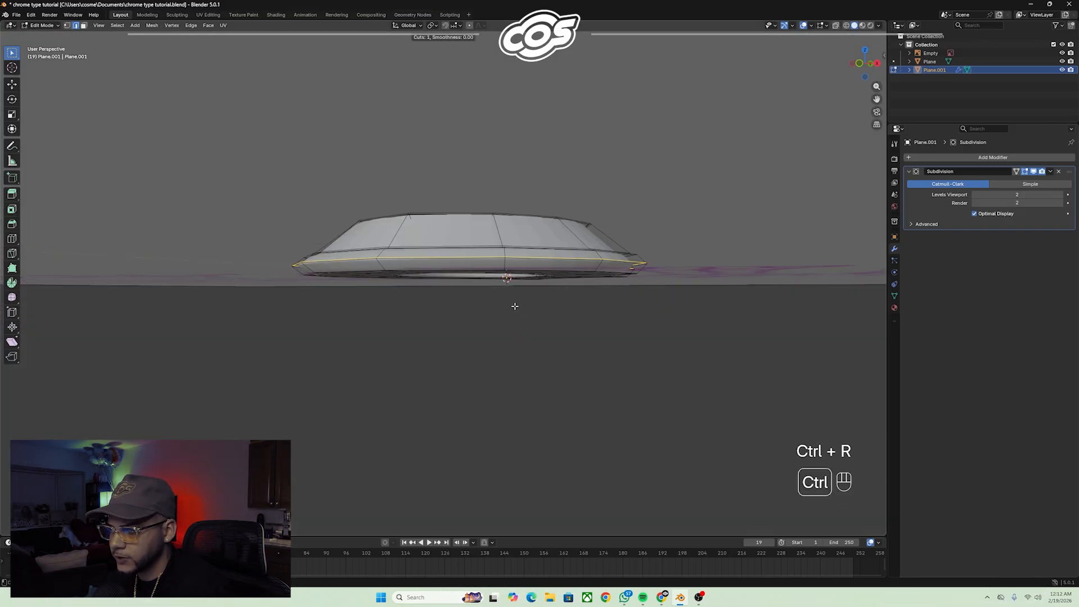
{"action": "left_click", "coordinate": [506, 265]}
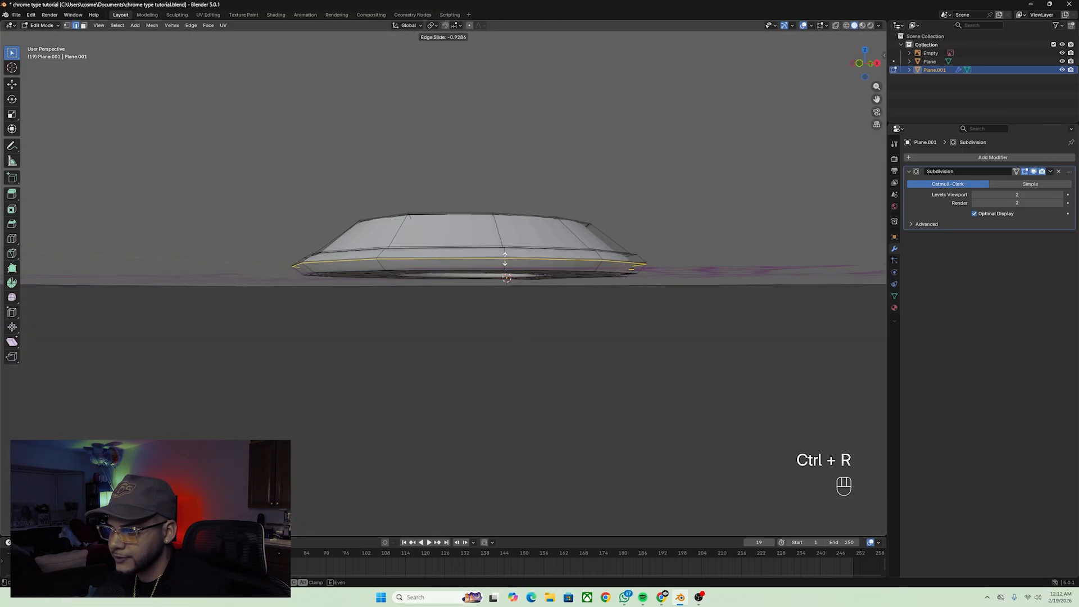
{"action": "left_click", "coordinate": [505, 259]}
{"action": "key", "text": "Tab"}
Back in Edit Mode, add another edge loop around the O's outer slope, slid down toward the rim.
{"action": "middle_click_drag", "start_coordinate": [527, 240], "coordinate": [490, 317]}
{"action": "key", "text": "Tab"}
{"action": "key", "text": "ctrl+r"}
{"action": "left_click", "coordinate": [490, 318]}
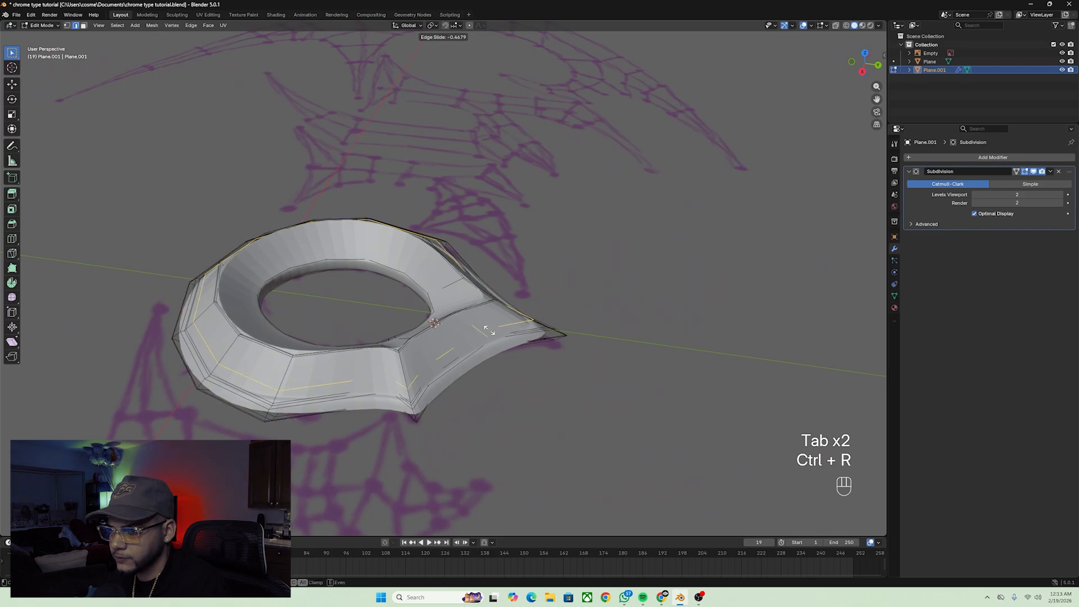
{"action": "left_click", "coordinate": [491, 340]}
Add supporting edge loops across the ring beside the tall spike's crease, slid close to it.
{"action": "middle_click_drag", "start_coordinate": [495, 334], "coordinate": [405, 319]}
{"action": "key", "text": "ctrl+r"}
{"action": "left_click", "coordinate": [415, 296]}
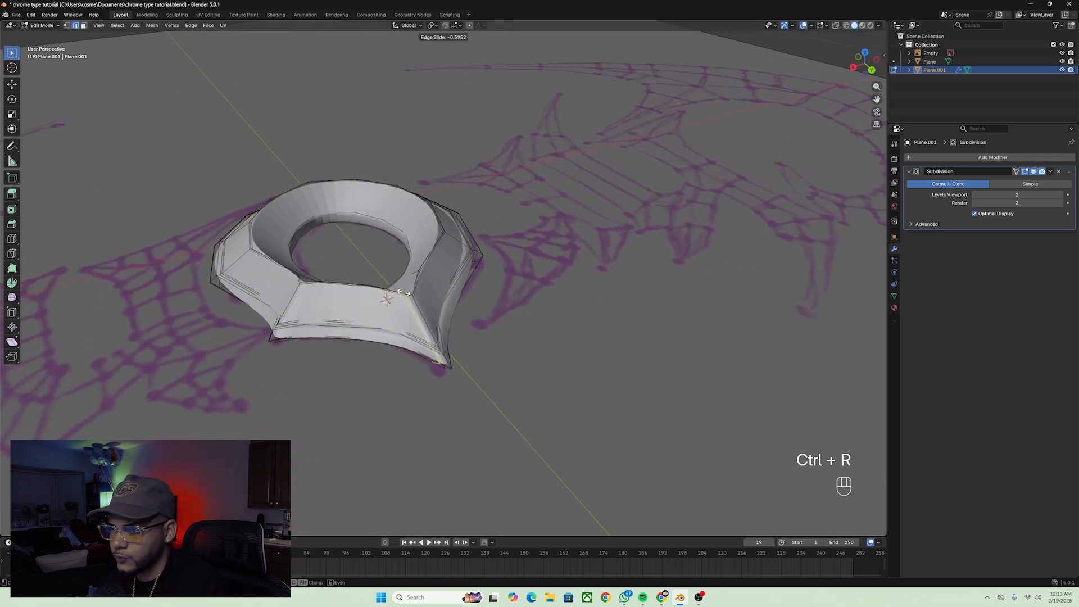
{"action": "left_click", "coordinate": [408, 297]}
{"action": "middle_click_drag", "start_coordinate": [409, 297], "coordinate": [419, 289]}
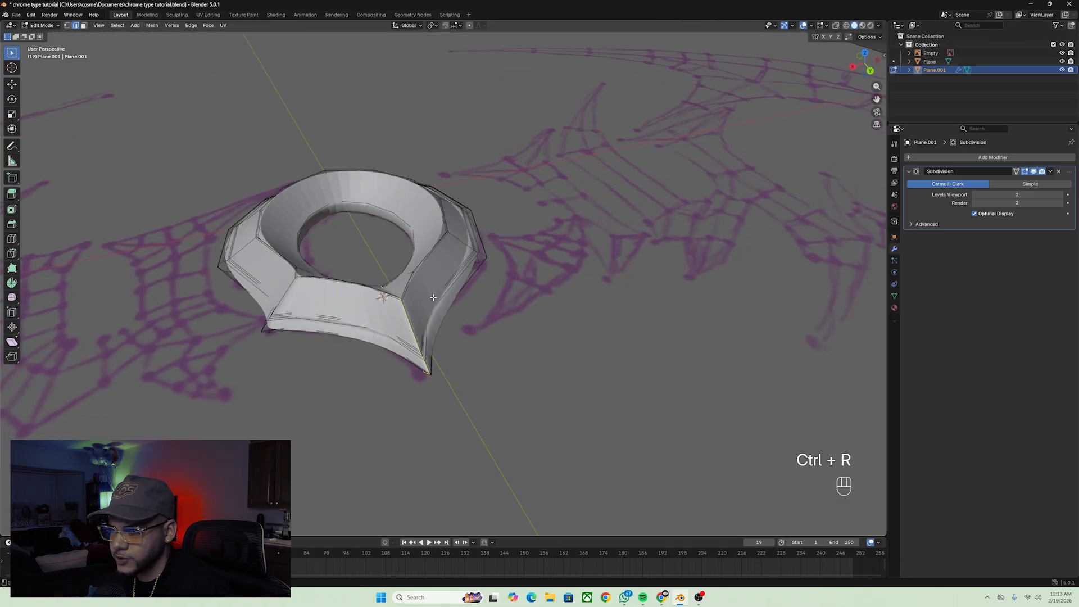
{"action": "key", "text": "ctrl+r"}
{"action": "left_click", "coordinate": [409, 283]}
{"action": "left_click", "coordinate": [406, 292]}
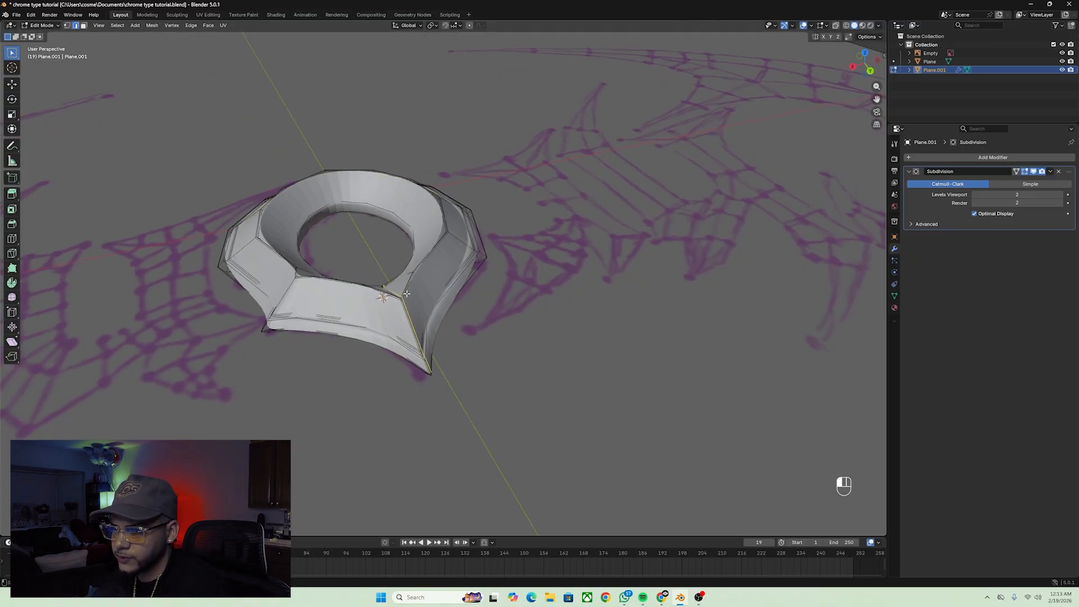
Cut two edge loops across the ring between the spikes, close to the smaller spike, each slid about 0.81.
{"action": "middle_click_drag", "start_coordinate": [400, 285], "coordinate": [377, 314]}
{"action": "key", "text": "ctrl+r"}
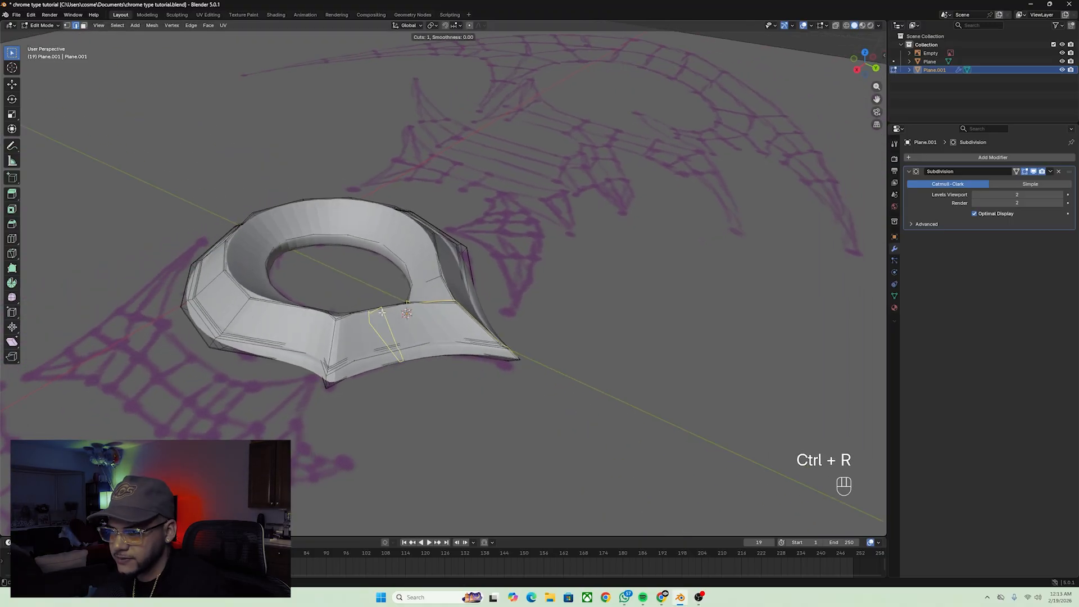
{"action": "left_click", "coordinate": [377, 314]}
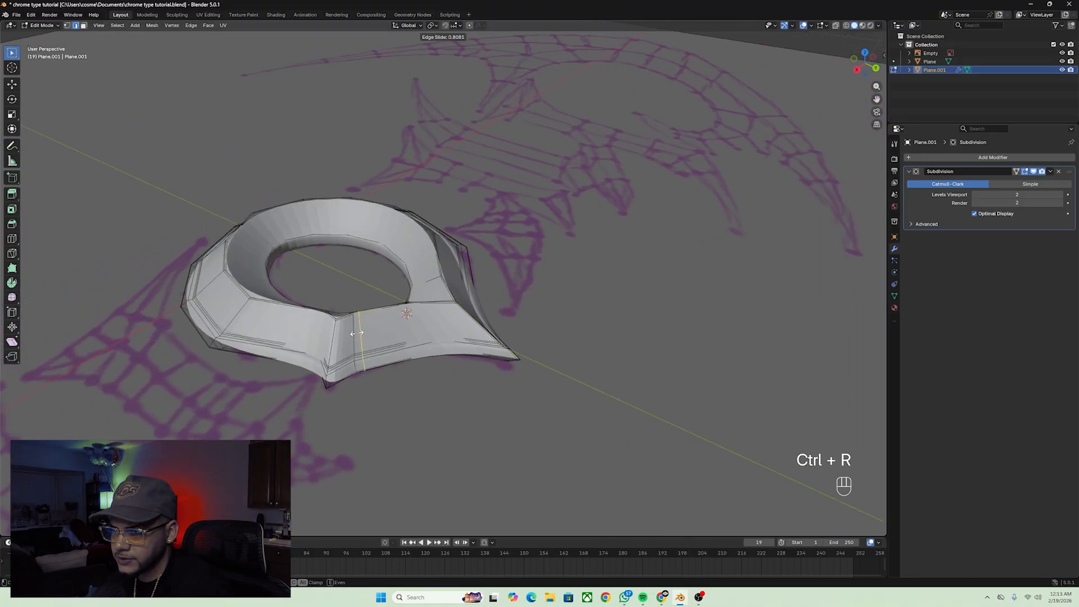
{"action": "left_click", "coordinate": [353, 334]}
{"action": "key", "text": "ctrl+r"}
{"action": "left_click", "coordinate": [346, 324]}
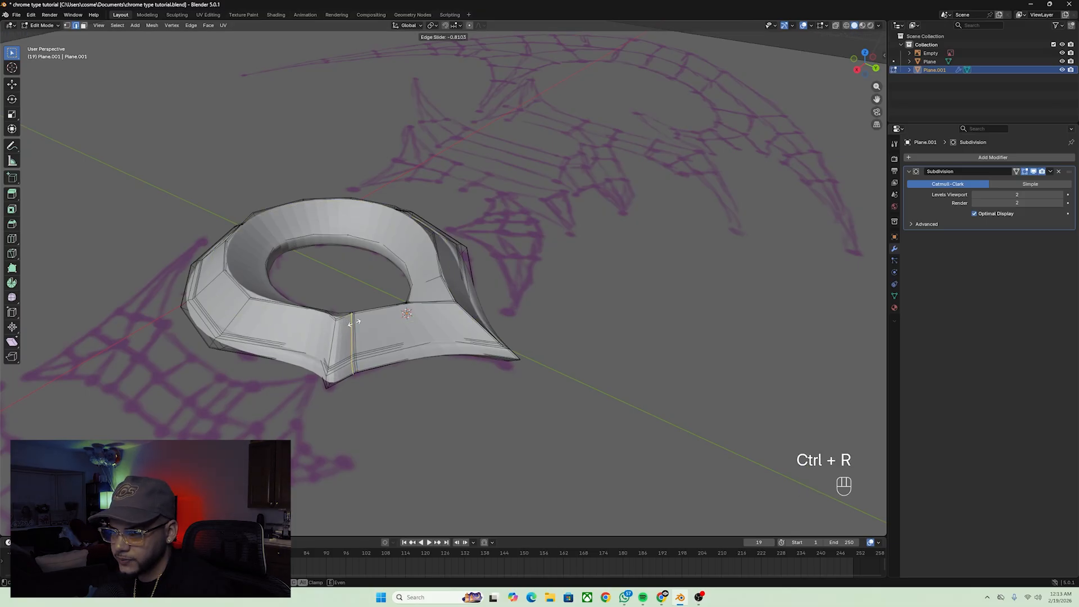
{"action": "left_click", "coordinate": [352, 323]}
Sharpen the smaller spike's crease with further edge loops across the ring, slid about 0.73 and 0.82.
{"action": "key", "text": "ctrl+r"}
{"action": "left_click", "coordinate": [345, 324]}
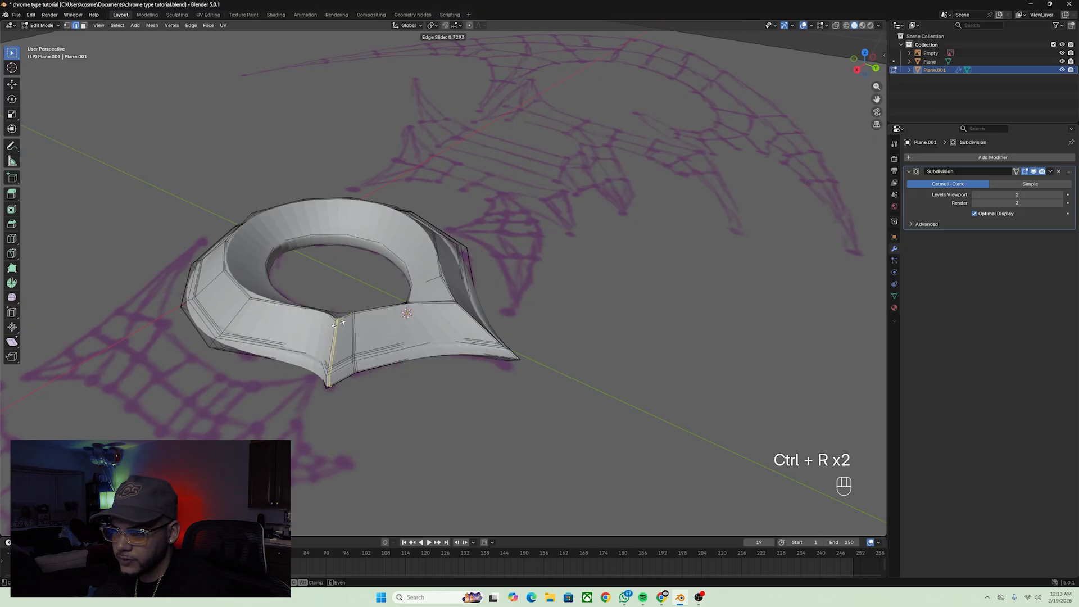
{"action": "left_click", "coordinate": [337, 323]}
{"action": "key", "text": "ctrl+r"}
{"action": "left_click", "coordinate": [333, 318]}
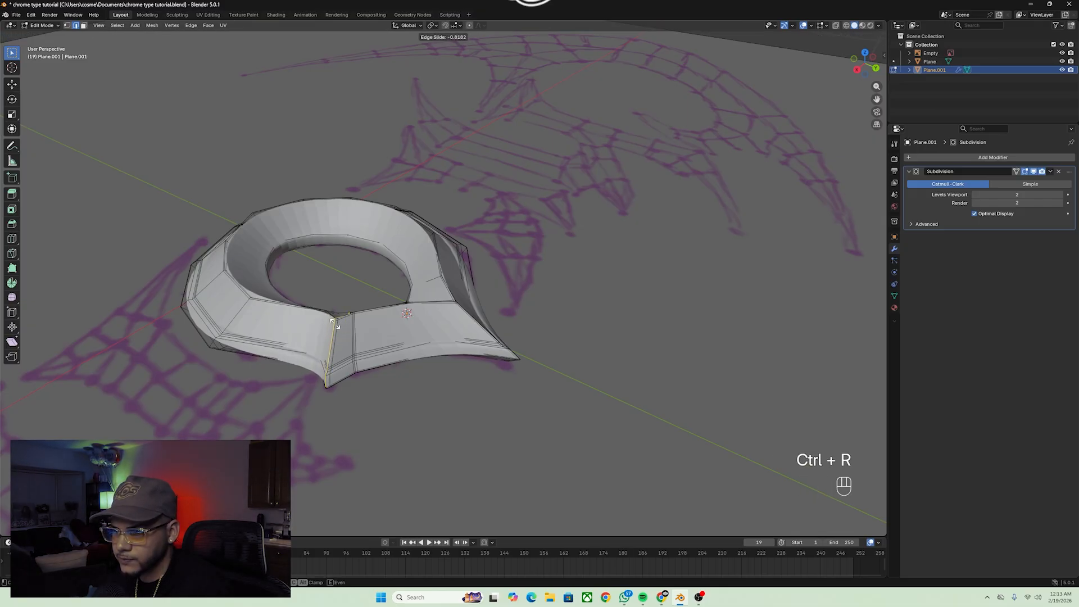
{"action": "left_click", "coordinate": [335, 325]}
{"action": "key", "text": "ctrl+r"}
{"action": "left_click", "coordinate": [292, 313]}
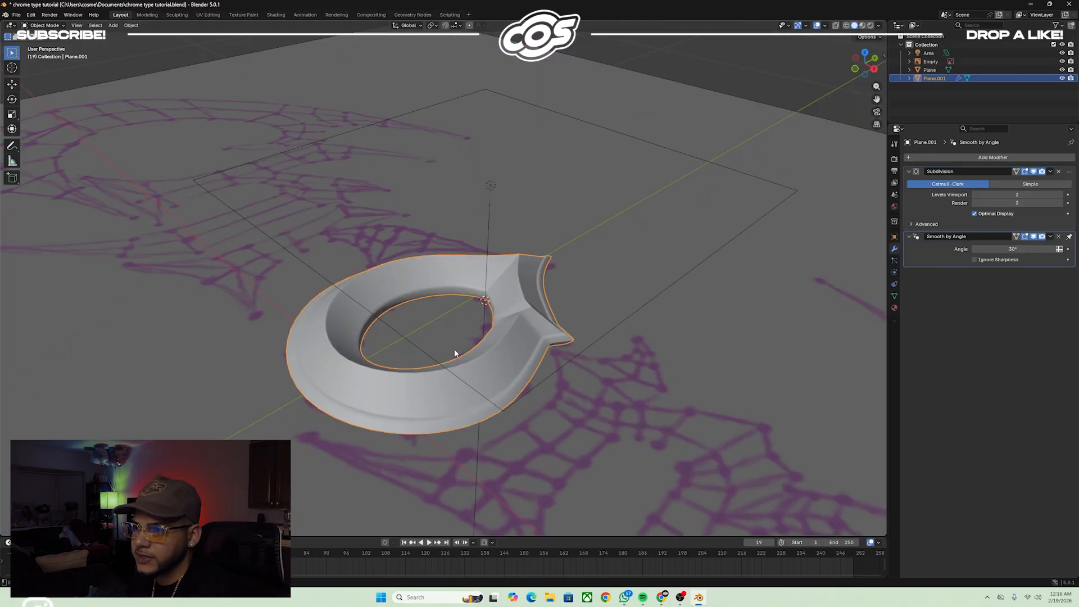
{"action": "middle_click_drag", "start_coordinate": [470, 342], "coordinate": [554, 339]}
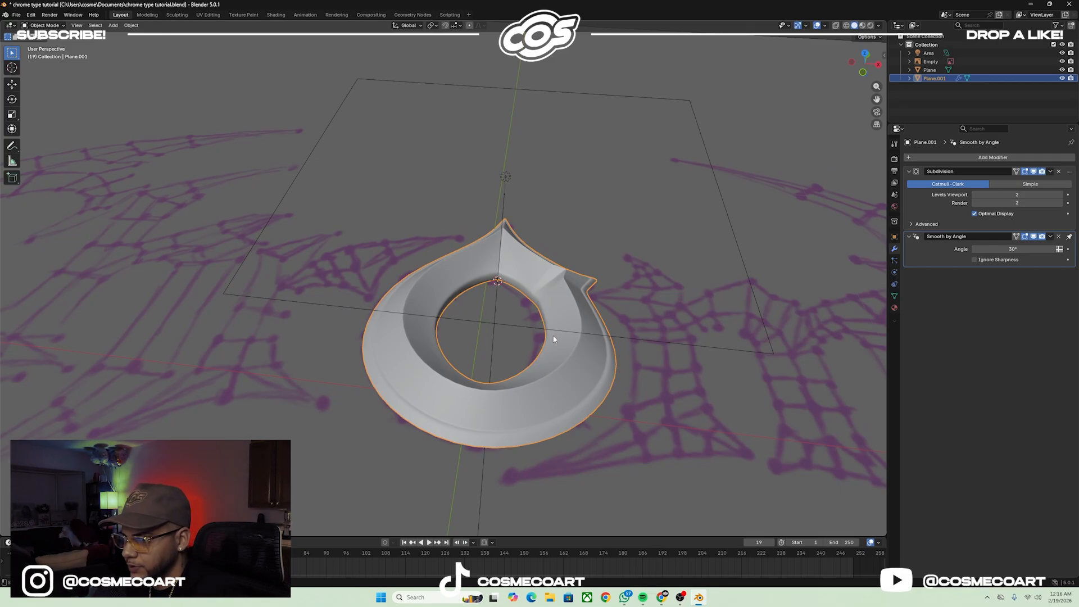
{"action": "key", "text": "Tab"}
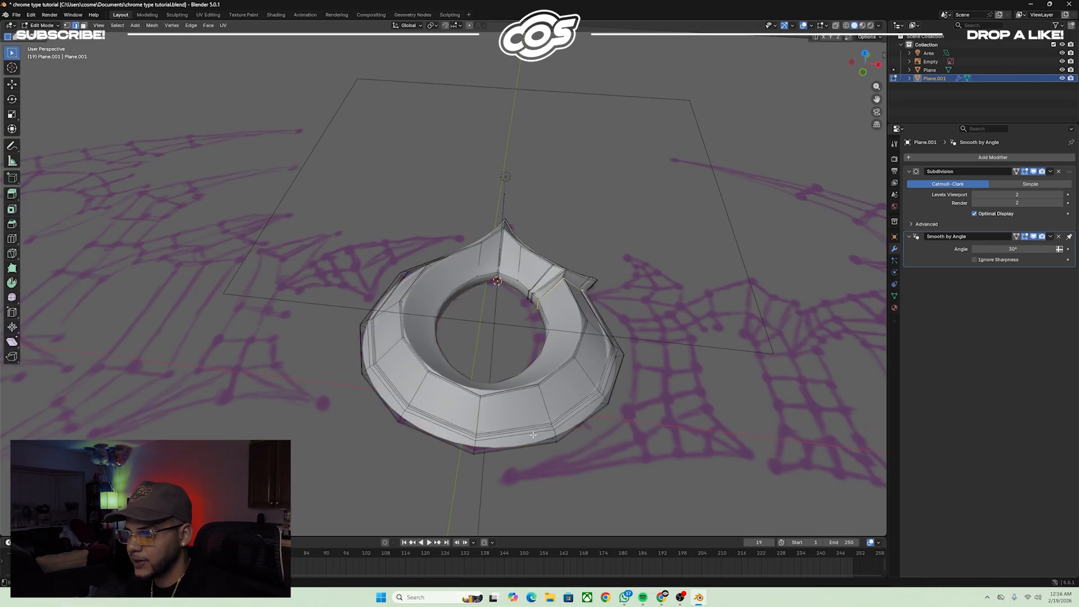
{"action": "key", "text": "Tab"}
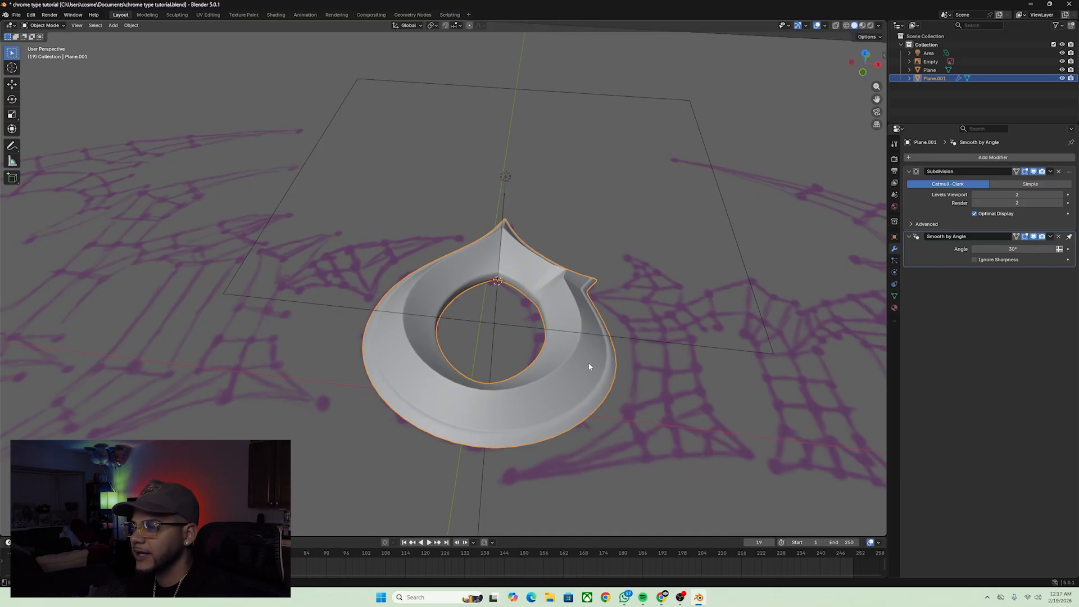
{"action": "scroll", "coordinate": [582, 348], "scroll_direction": "down", "scroll_amount": 5}
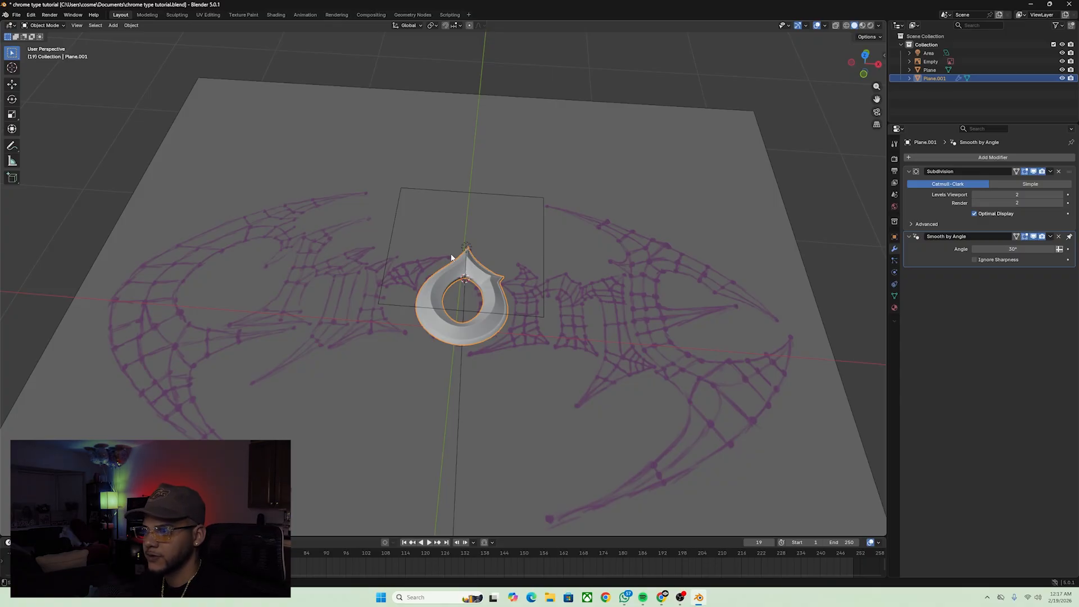
{"action": "left_click", "coordinate": [806, 176]}
{"action": "left_click", "coordinate": [487, 326]}
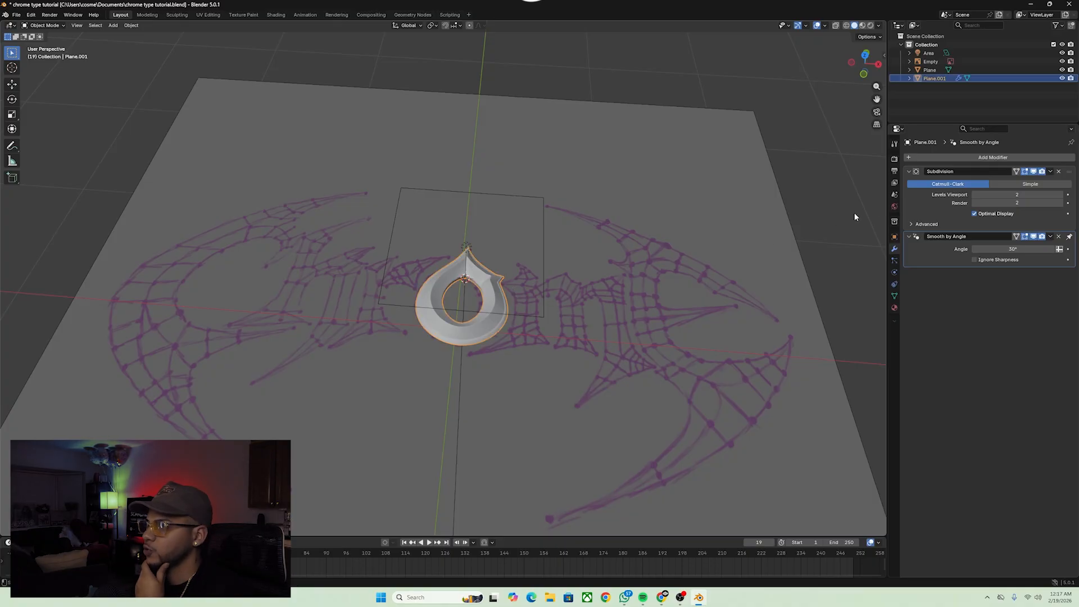
Replace the O's Jewelry Metal material with a new material set to metallic 1.000 and roughness about 0.043.
{"action": "left_click", "coordinate": [894, 308]}
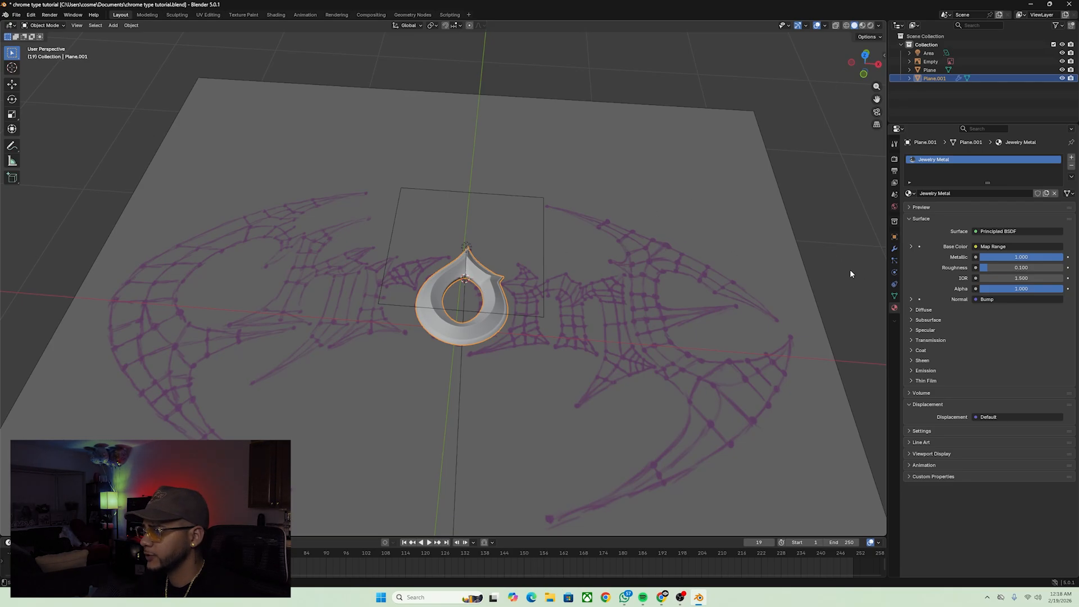
{"action": "left_click", "coordinate": [1071, 165]}
{"action": "left_click", "coordinate": [996, 193]}
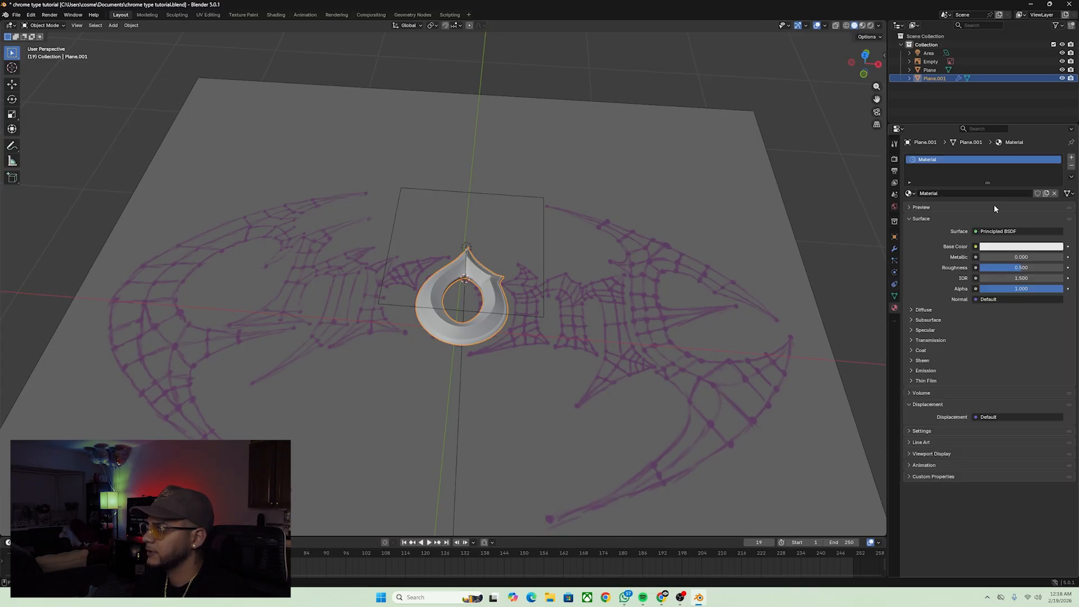
{"action": "mouse_move", "coordinate": [986, 257]}
{"action": "left_mouse_down"}
{"action": "mouse_move", "coordinate": [1064, 257]}
{"action": "mouse_move", "coordinate": [974, 267]}
{"action": "left_mouse_up"}
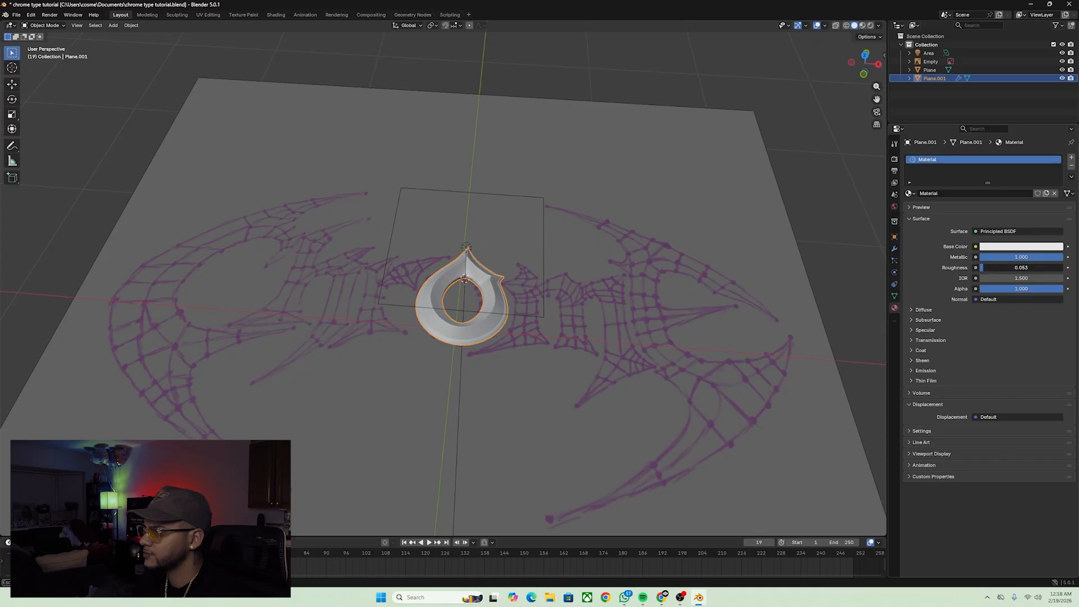
{"action": "left_click", "coordinate": [1021, 267]}
{"action": "key", "text": "Return"}
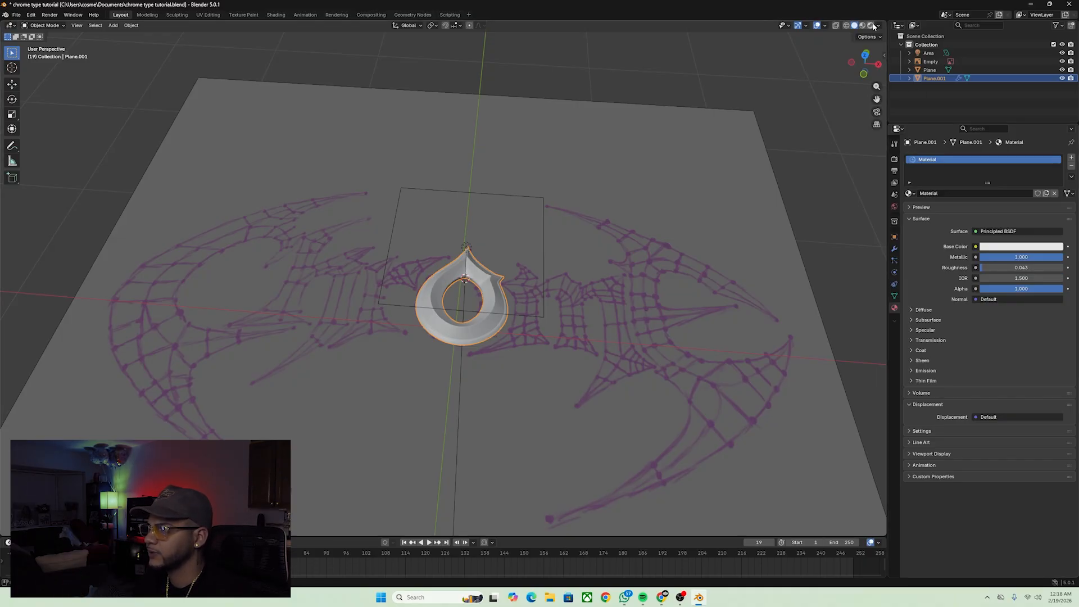
Preview the scene in rendered shading and darken the world background colour to black.
{"action": "left_click", "coordinate": [870, 25]}
{"action": "scroll", "coordinate": [471, 353], "scroll_direction": "up", "scroll_amount": 3}
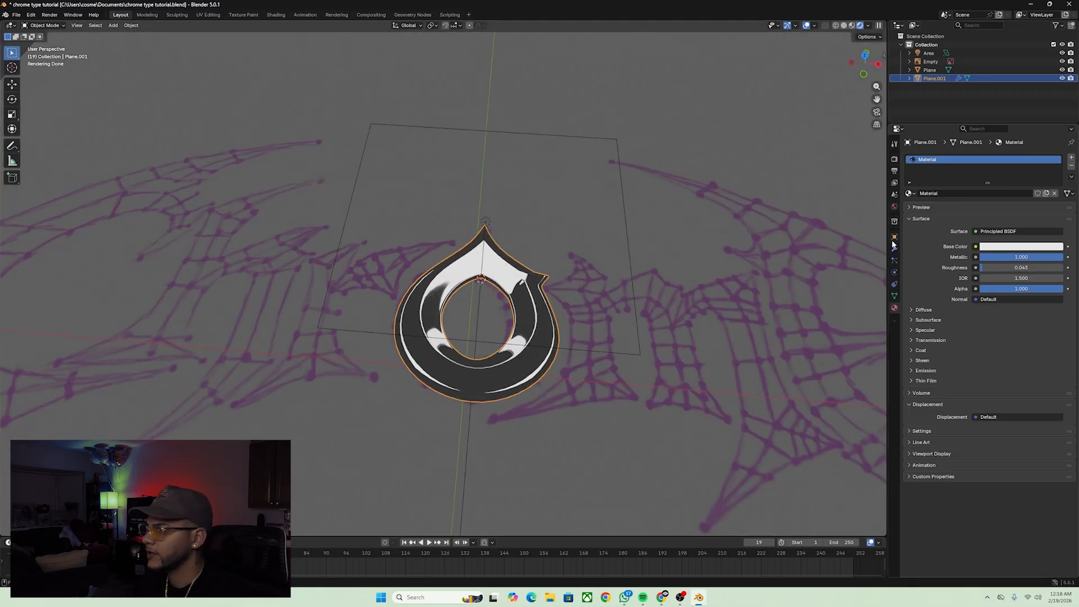
{"action": "left_click", "coordinate": [894, 206]}
{"action": "left_click", "coordinate": [1013, 210]}
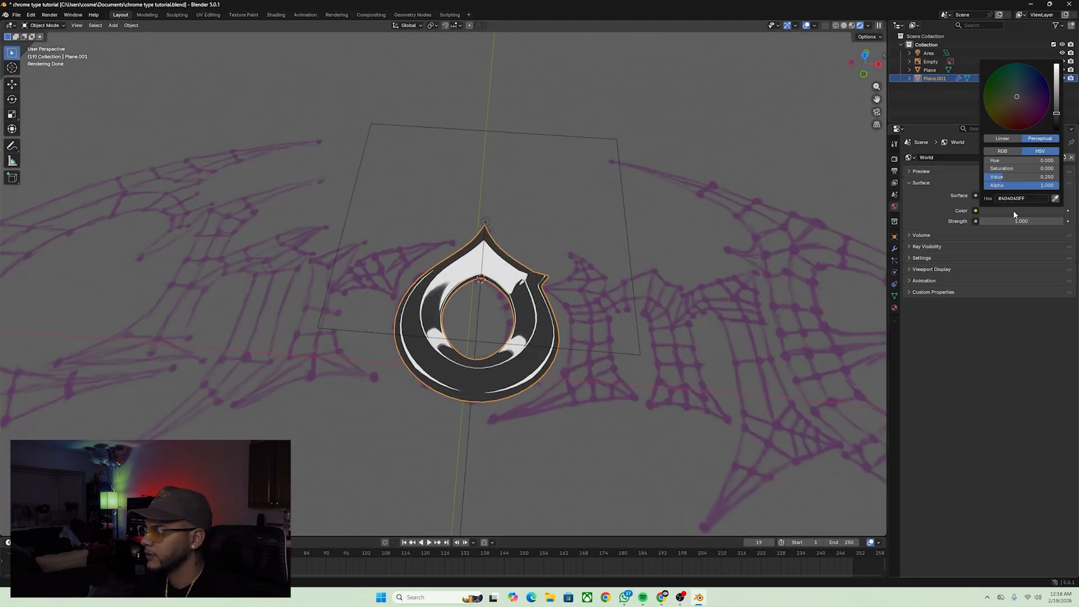
{"action": "left_click_drag", "start_coordinate": [1056, 113], "coordinate": [1058, 120]}
{"action": "left_click", "coordinate": [930, 61]}
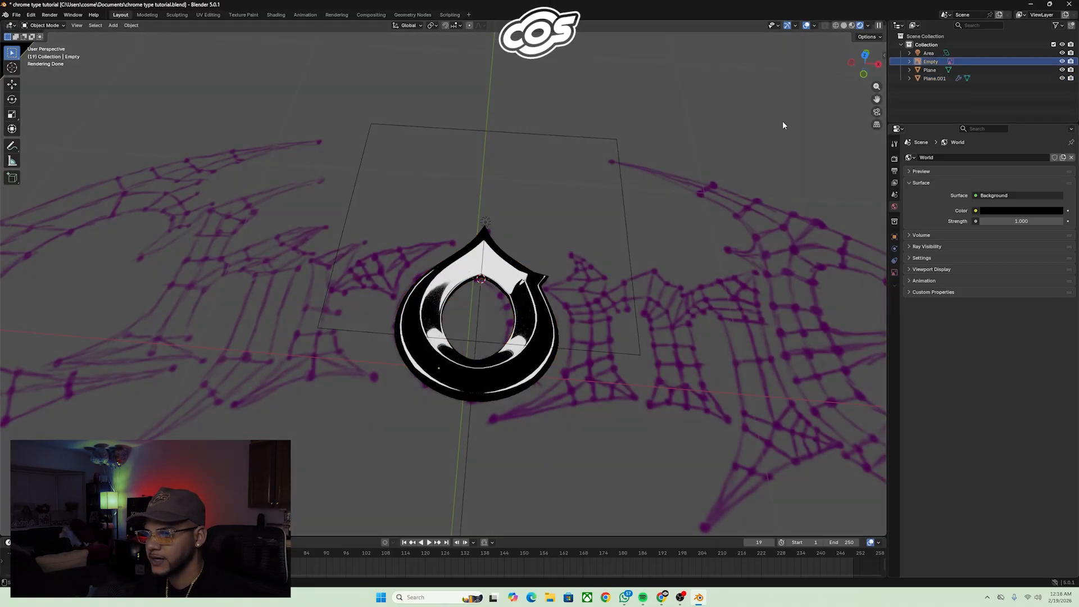
{"action": "scroll", "coordinate": [570, 353], "scroll_direction": "up", "scroll_amount": 2}
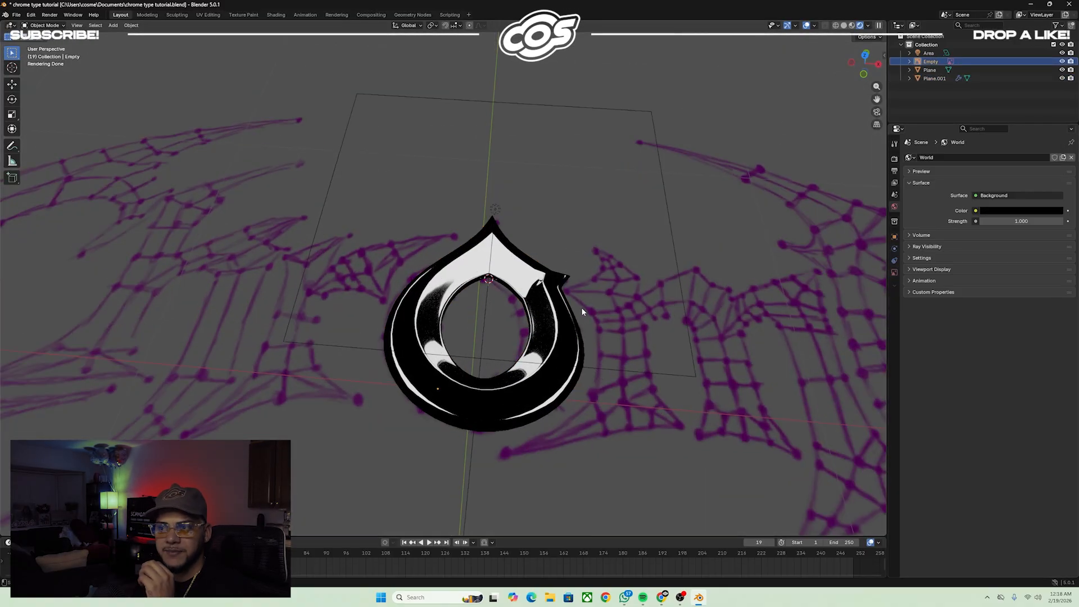
Select the O and adjust its material's roughness to about 0.083.
{"action": "left_click", "coordinate": [559, 308]}
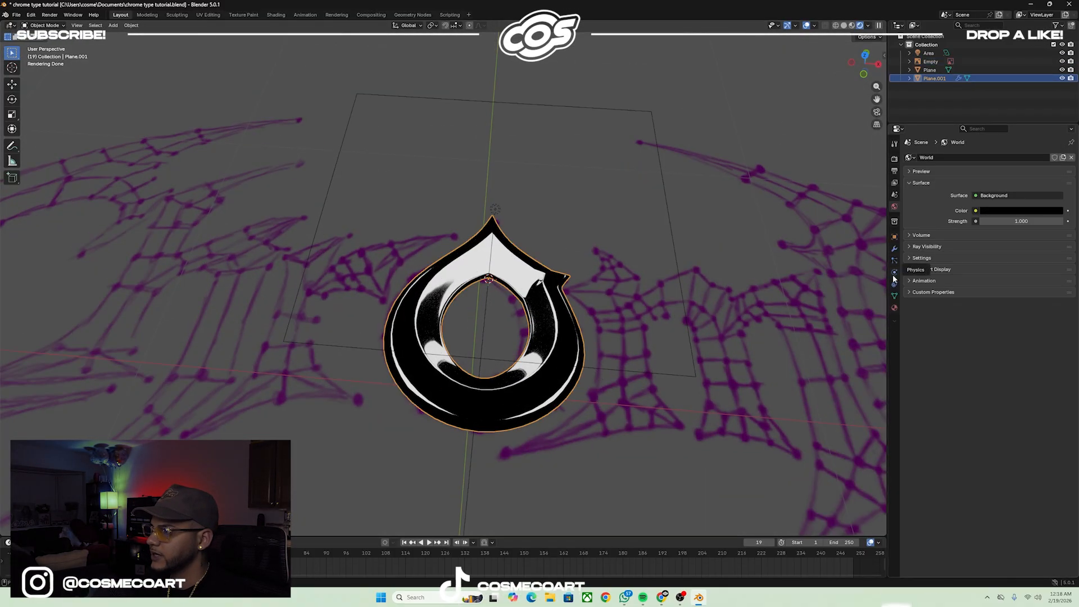
{"action": "left_click", "coordinate": [894, 308]}
{"action": "left_click_drag", "start_coordinate": [1006, 267], "coordinate": [1020, 268]}
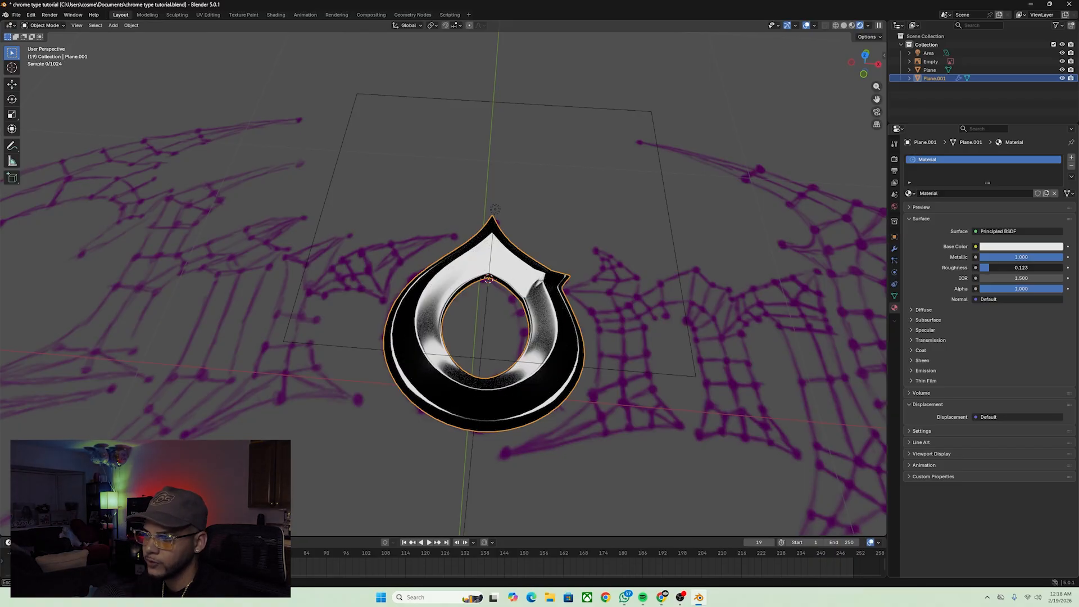
{"action": "left_click_drag", "start_coordinate": [1020, 268], "coordinate": [987, 266]}
Hide the viewport overlays and examine the O's reflections from a low side angle.
{"action": "middle_click_drag", "start_coordinate": [725, 298], "coordinate": [687, 304]}
{"action": "scroll", "coordinate": [686, 299], "scroll_direction": "up", "scroll_amount": 2}
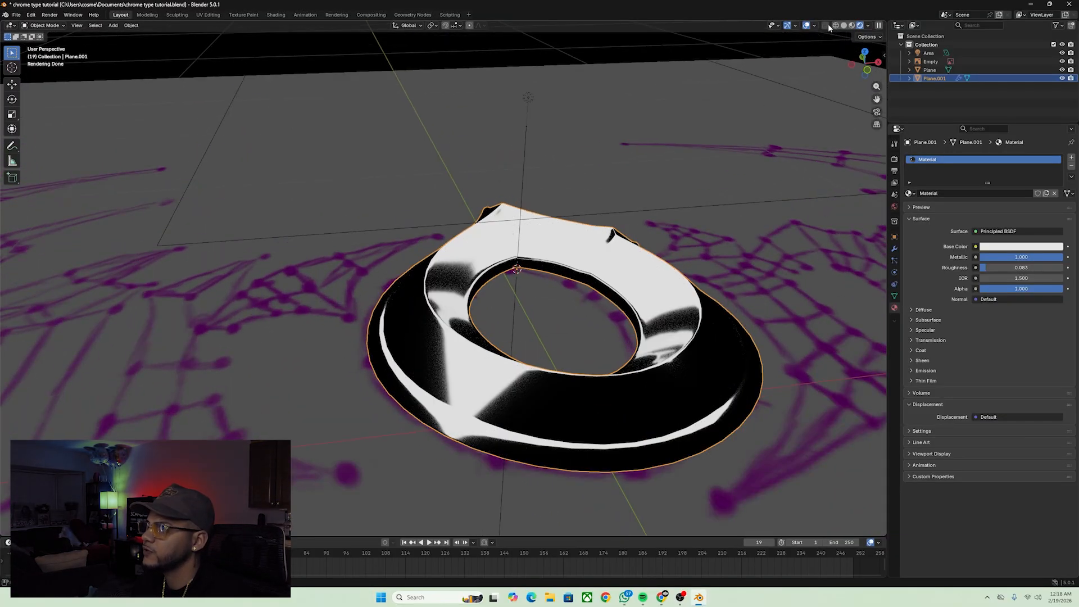
{"action": "left_click", "coordinate": [807, 26]}
{"action": "middle_click_drag", "start_coordinate": [729, 232], "coordinate": [577, 271]}
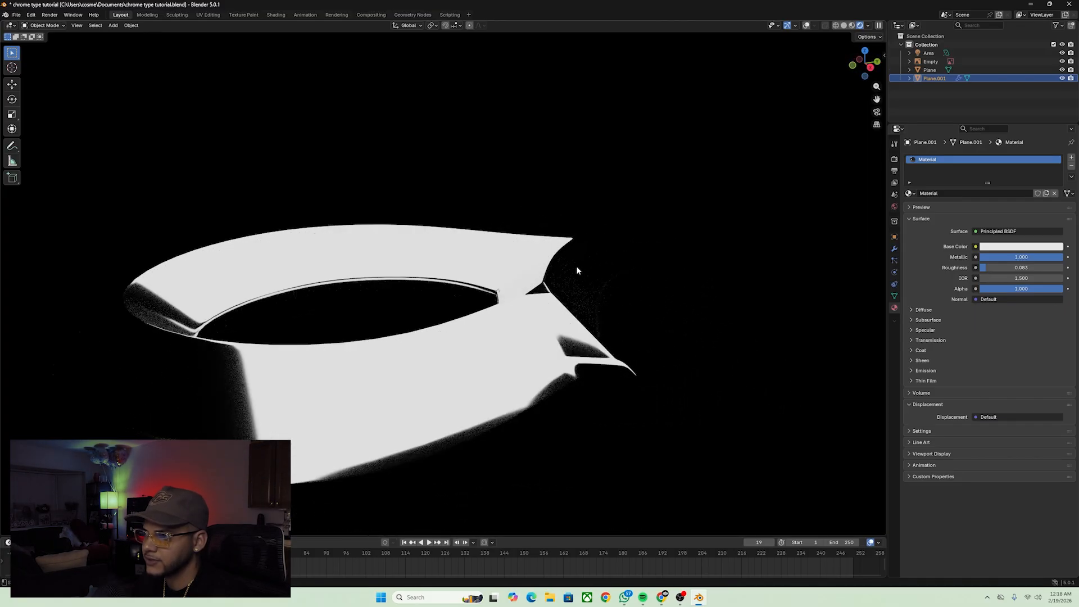
Raise the O's Subdivision modifier to 3 levels for both viewport and render.
{"action": "left_click", "coordinate": [895, 249]}
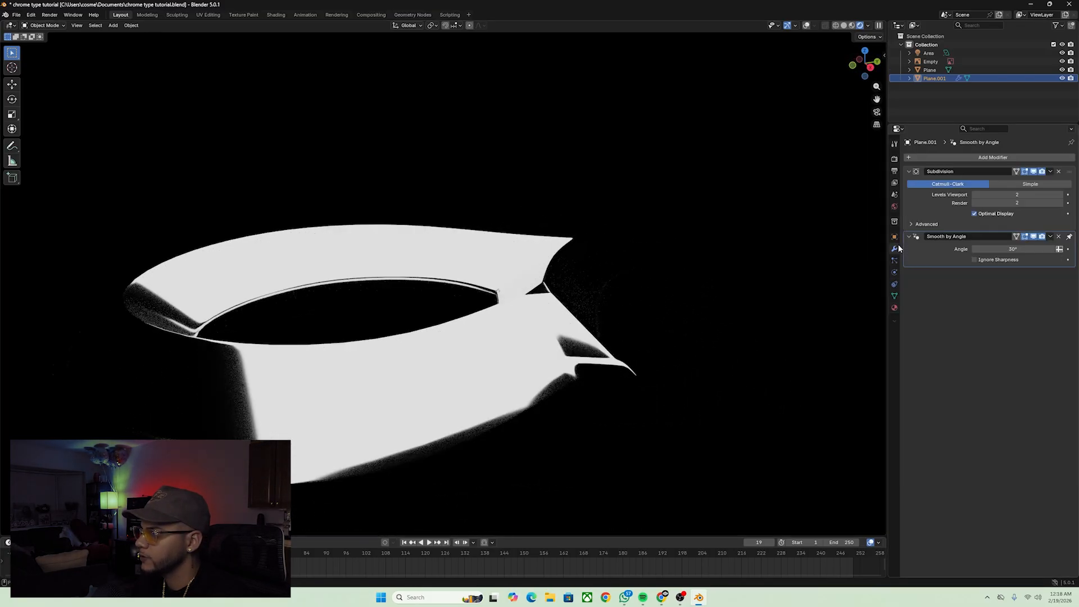
{"action": "left_click", "coordinate": [1060, 203]}
{"action": "left_click", "coordinate": [1060, 196]}
{"action": "middle_click_drag", "start_coordinate": [556, 250], "coordinate": [851, 49]}
{"action": "scroll", "coordinate": [625, 281], "scroll_direction": "up", "scroll_amount": 3}
{"action": "scroll", "coordinate": [616, 260], "scroll_direction": "down", "scroll_amount": 8}
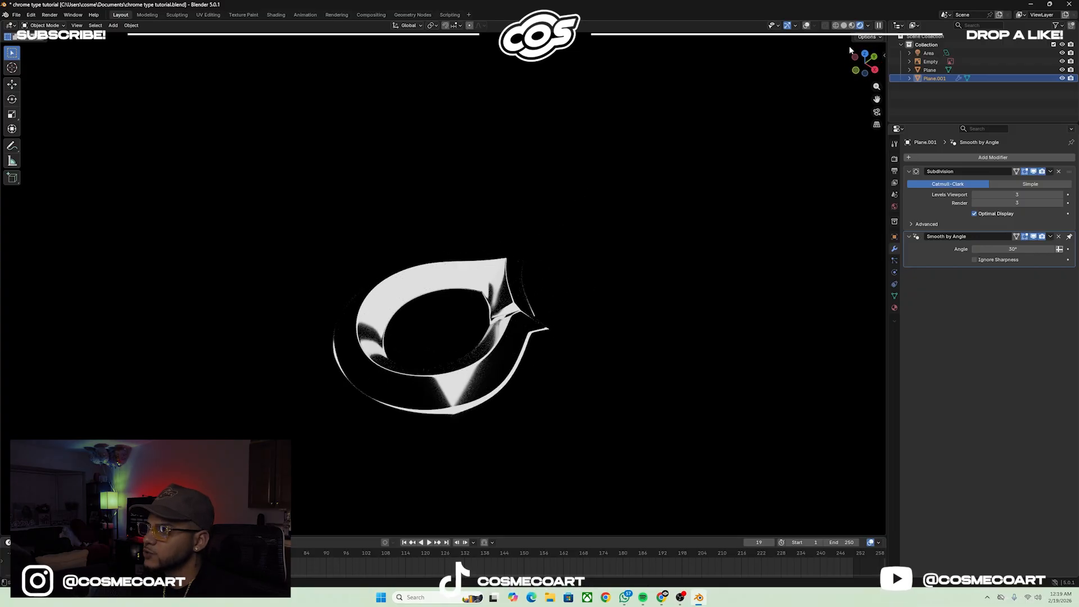
Return the viewport to solid shading with the overlays shown.
{"action": "left_click", "coordinate": [852, 25]}
{"action": "left_click", "coordinate": [846, 25]}
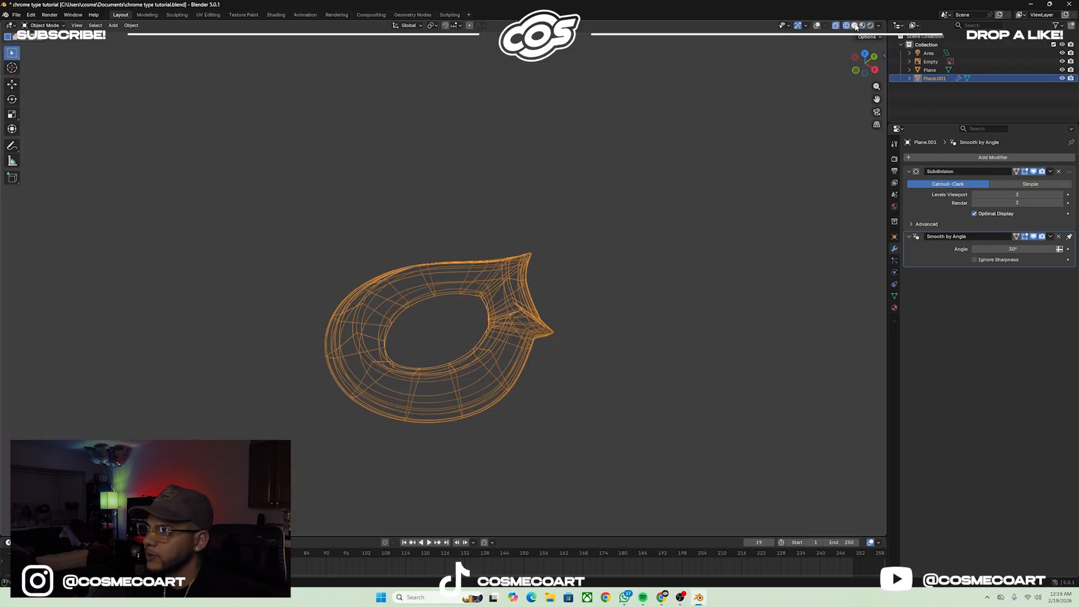
{"action": "left_click", "coordinate": [854, 26]}
{"action": "key", "text": "shift+alt+z"}
Duplicate the overhead area light to the O's left side and rotate the copy to face the O.
{"action": "scroll", "coordinate": [559, 152], "scroll_direction": "down", "scroll_amount": 6}
{"action": "left_click", "coordinate": [457, 260]}
{"action": "middle_click_drag", "start_coordinate": [458, 260], "coordinate": [516, 231]}
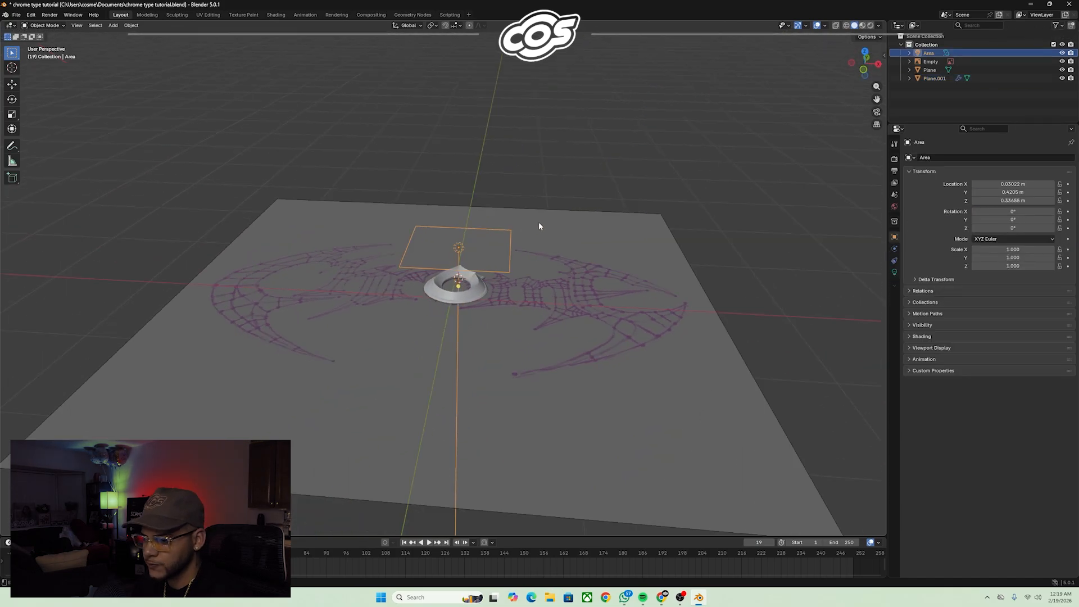
{"action": "key", "text": "shift+d"}
{"action": "left_click", "coordinate": [427, 263]}
{"action": "key", "text": "r"}
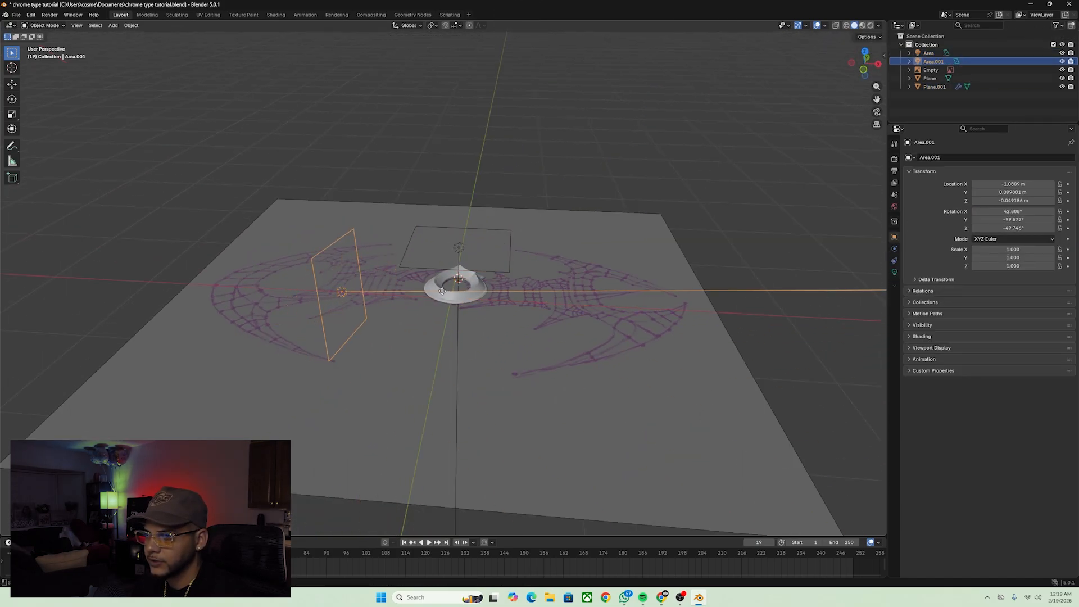
{"action": "left_click", "coordinate": [441, 292]}
Duplicate the side area light to the O's right side and rotate it to face the O.
{"action": "key", "text": "shift+d"}
{"action": "left_click", "coordinate": [627, 289]}
{"action": "key", "text": "r"}
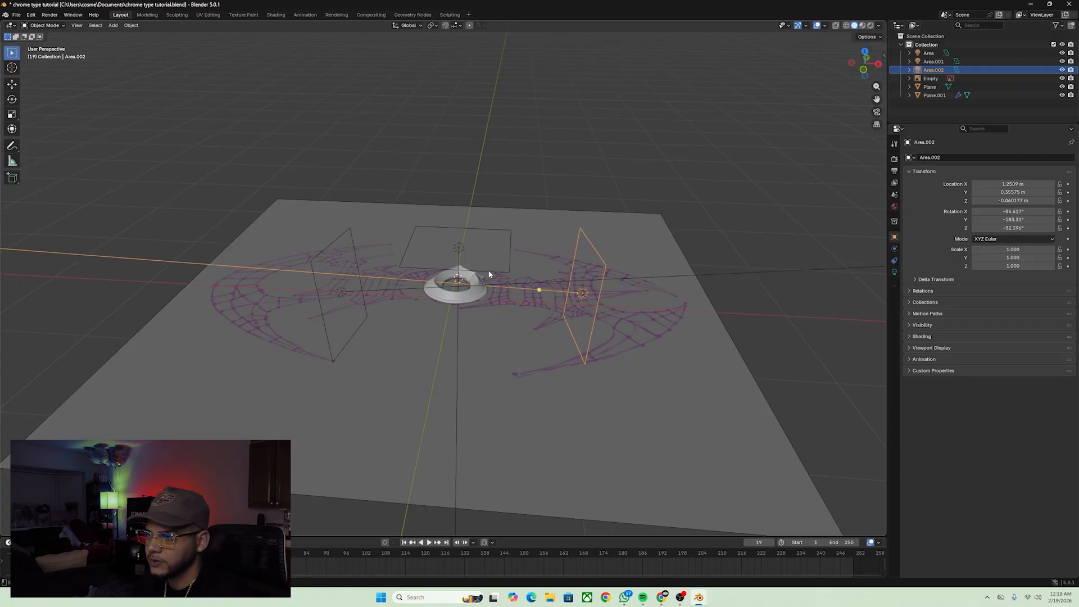
Examine the O's chrome reflections under the three area lights in rendered shading with overlays hidden.
{"action": "scroll", "coordinate": [489, 275], "scroll_direction": "up", "scroll_amount": 2}
{"action": "left_click", "coordinate": [878, 25]}
{"action": "left_click", "coordinate": [871, 26]}
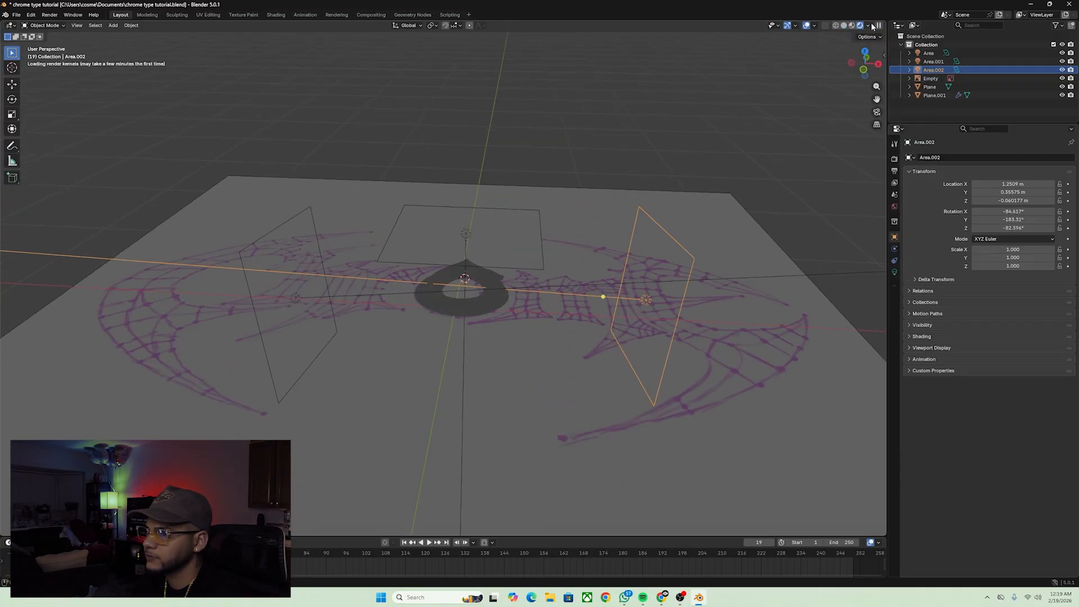
{"action": "left_click", "coordinate": [807, 26]}
{"action": "scroll", "coordinate": [602, 297], "scroll_direction": "up", "scroll_amount": 3}
{"action": "middle_click_drag", "start_coordinate": [634, 214], "coordinate": [610, 325]}
{"action": "scroll", "coordinate": [590, 230], "scroll_direction": "up", "scroll_amount": 4}
{"action": "scroll", "coordinate": [520, 281], "scroll_direction": "down", "scroll_amount": 3}
{"action": "middle_click_drag", "start_coordinate": [626, 361], "coordinate": [551, 304]}
{"action": "scroll", "coordinate": [469, 272], "scroll_direction": "up", "scroll_amount": 5}
{"action": "scroll", "coordinate": [551, 303], "scroll_direction": "down", "scroll_amount": 8}
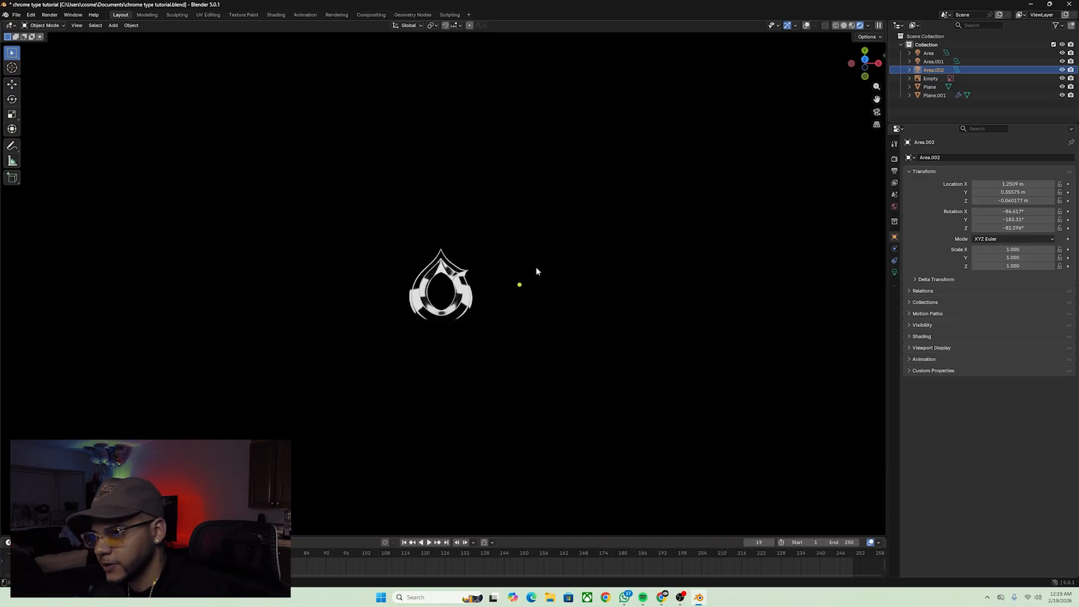
Return to solid shading with overlays shown and deselect all objects.
{"action": "left_click", "coordinate": [843, 25]}
{"action": "left_click", "coordinate": [818, 26]}
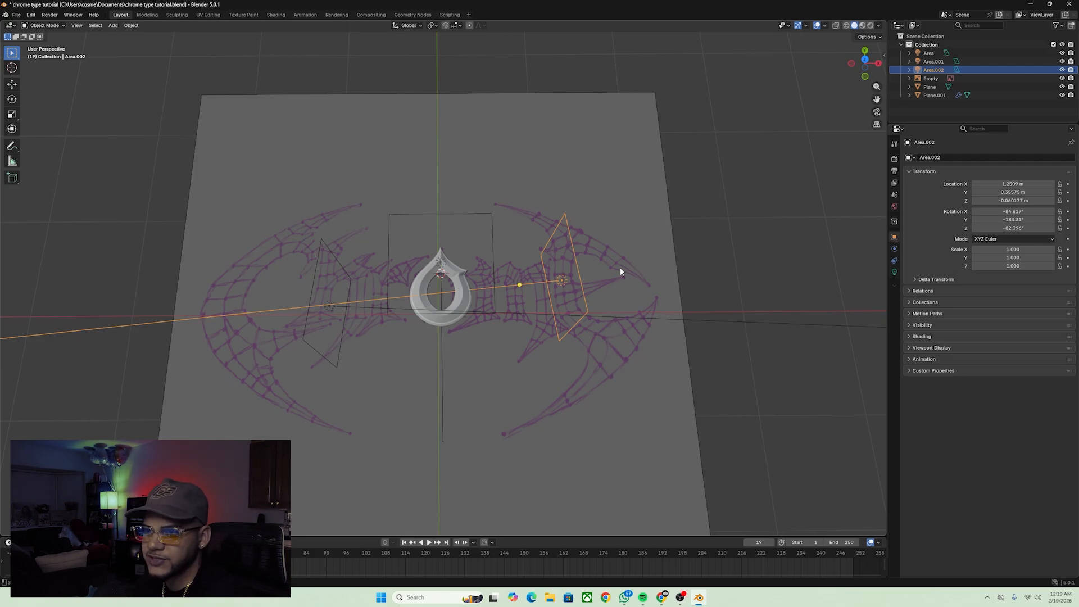
{"action": "left_click", "coordinate": [462, 269]}
{"action": "left_click", "coordinate": [704, 212]}
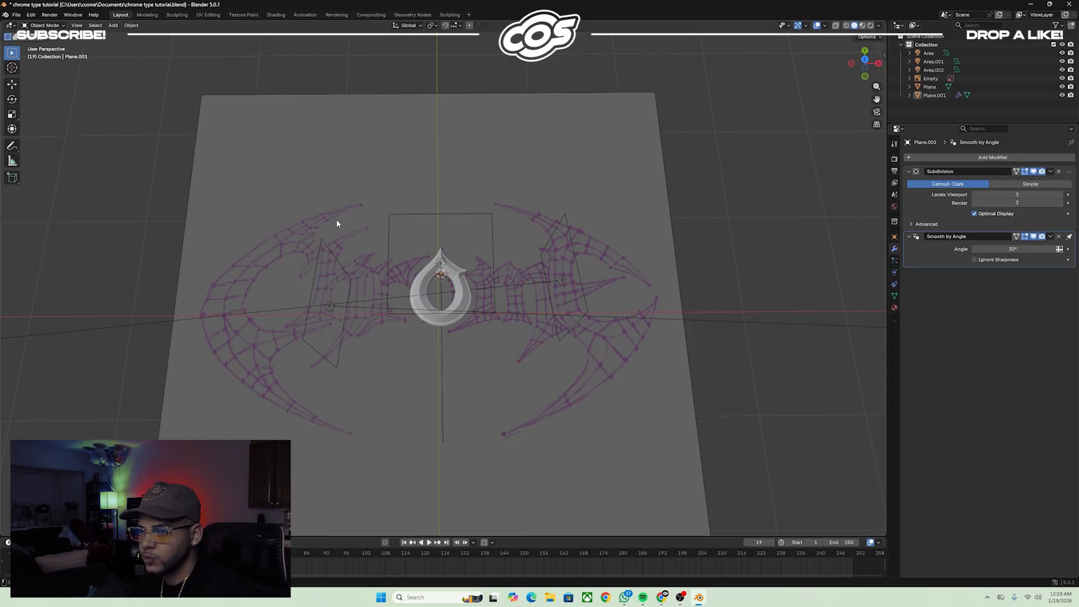
Add a plane and, in top view, move it over the sketch's left crescent letter.
{"action": "key", "text": "shift+a"}
{"action": "mouse_move", "coordinate": [312, 228]}
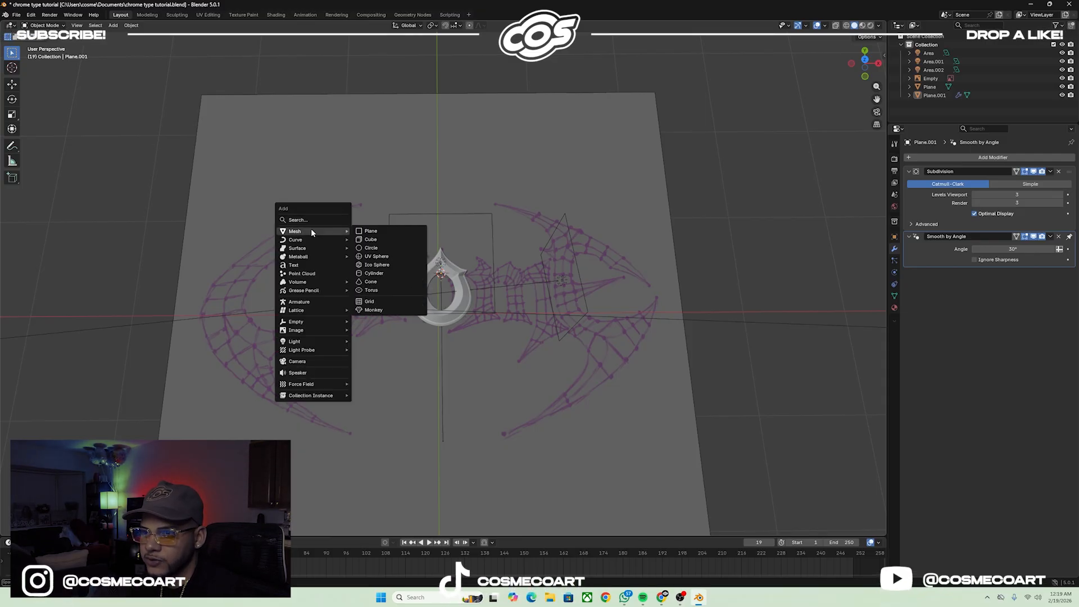
{"action": "left_click", "coordinate": [370, 231]}
{"action": "key", "text": "KP_7"}
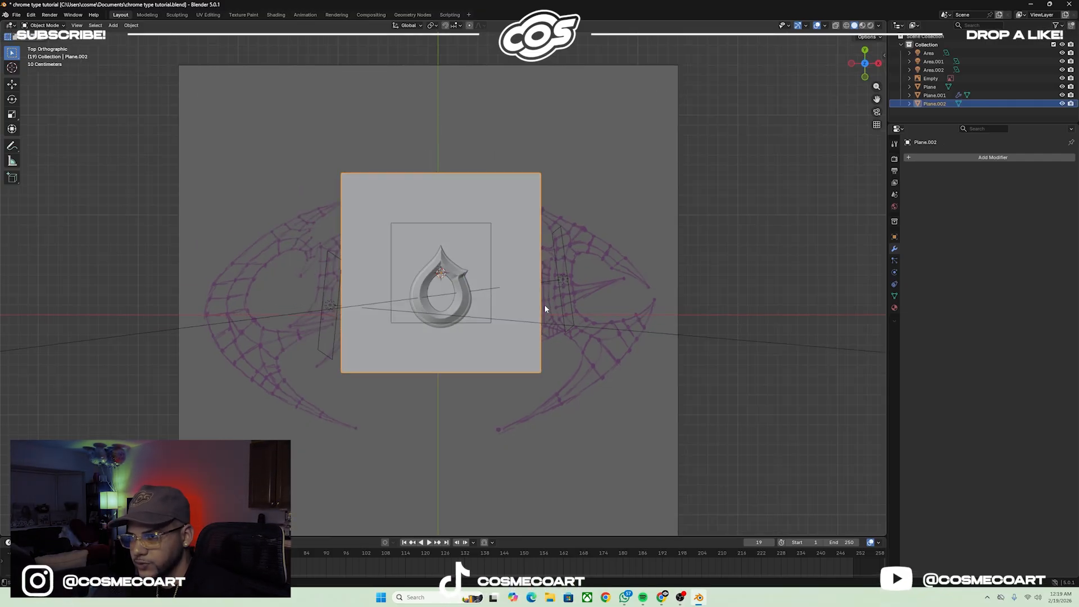
{"action": "key", "text": "g"}
{"action": "left_click", "coordinate": [458, 336]}
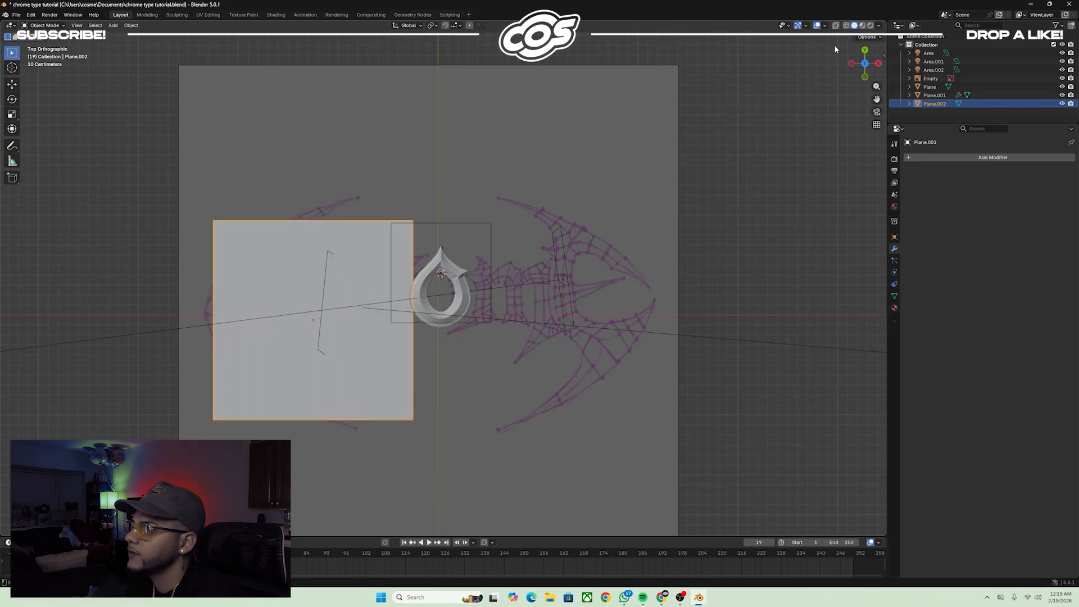
Show the scene in wireframe and edit the new plane's mesh in vertex mode.
{"action": "key", "text": "shift+z"}
{"action": "key", "text": "Tab"}
{"action": "left_click", "coordinate": [219, 217]}
{"action": "key", "text": "1"}
{"action": "left_click_drag", "start_coordinate": [213, 207], "coordinate": [236, 240]}
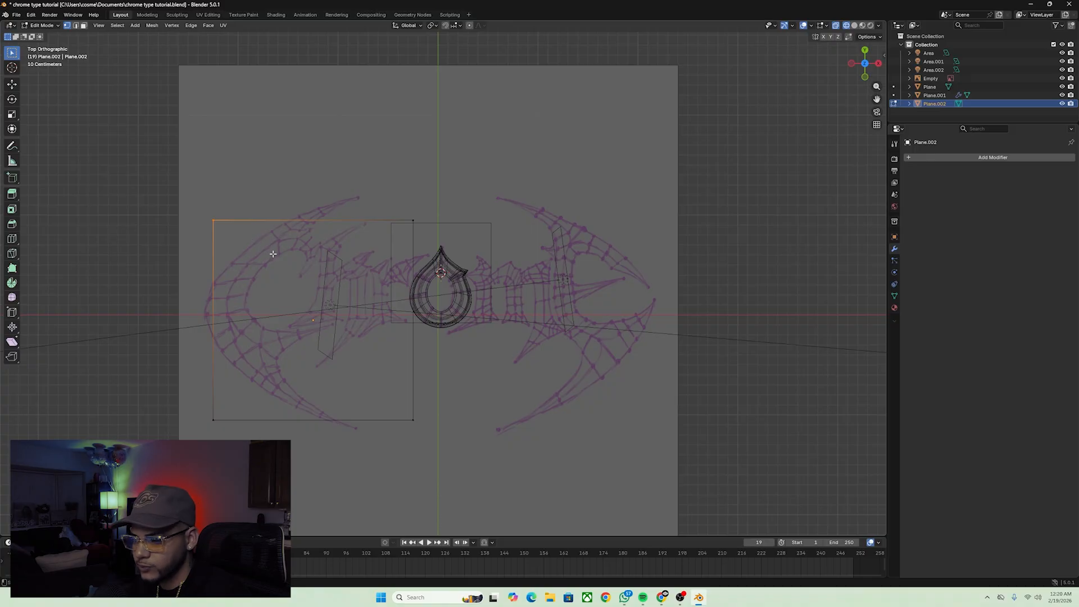
{"action": "key", "text": "g"}
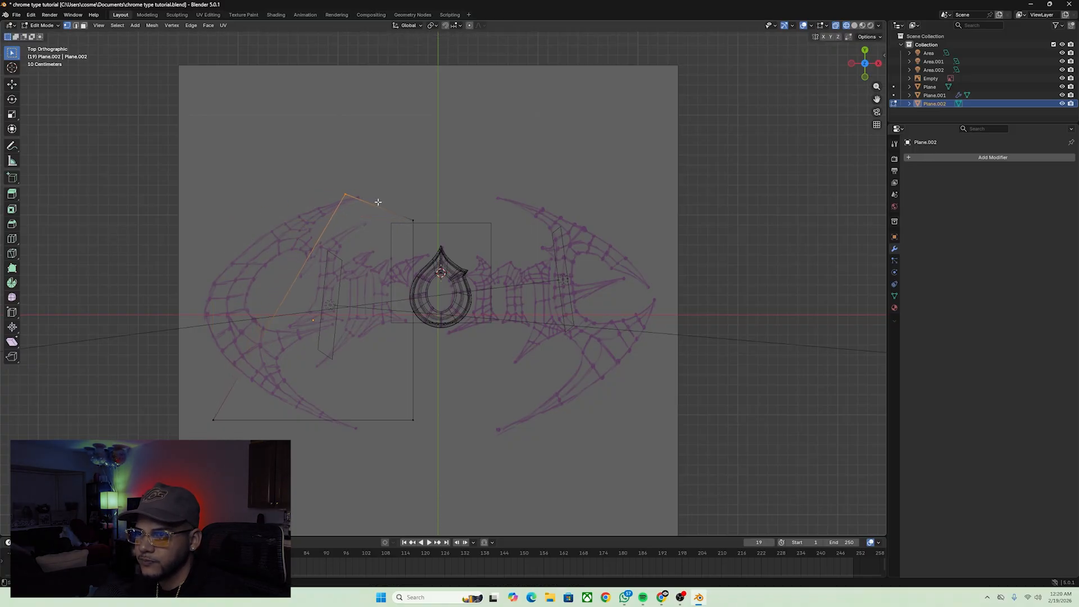
{"action": "left_click", "coordinate": [386, 226]}
{"action": "left_click_drag", "start_coordinate": [205, 381], "coordinate": [292, 450]}
{"action": "key", "text": "ctrl+z"}
{"action": "key", "text": "ctrl+z"}
{"action": "key", "text": "ctrl+z"}
{"action": "key", "text": "ctrl+z"}
Cut five evenly spaced horizontal edge loops across the plane without sliding them.
{"action": "key", "text": "ctrl+r"}
{"action": "scroll", "coordinate": [390, 331], "scroll_direction": "up", "scroll_amount": 2}
{"action": "scroll", "coordinate": [390, 332], "scroll_direction": "up", "scroll_amount": 2}
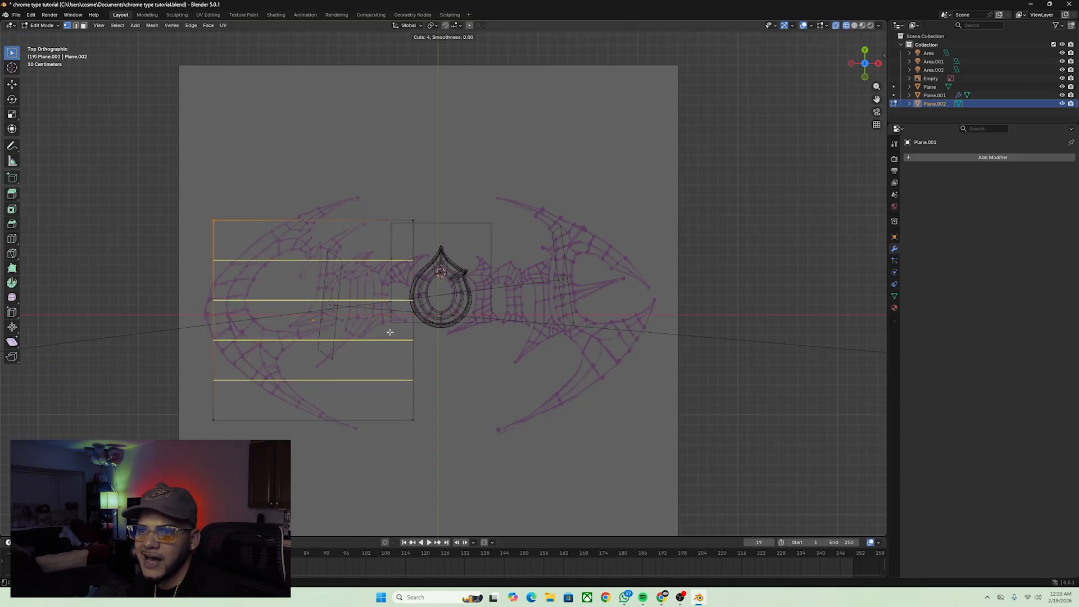
{"action": "left_click", "coordinate": [390, 330]}
{"action": "right_click", "coordinate": [390, 329]}
Move the plane's two top corner vertices onto the tip of the left crescent's upper blade.
{"action": "left_click", "coordinate": [214, 221]}
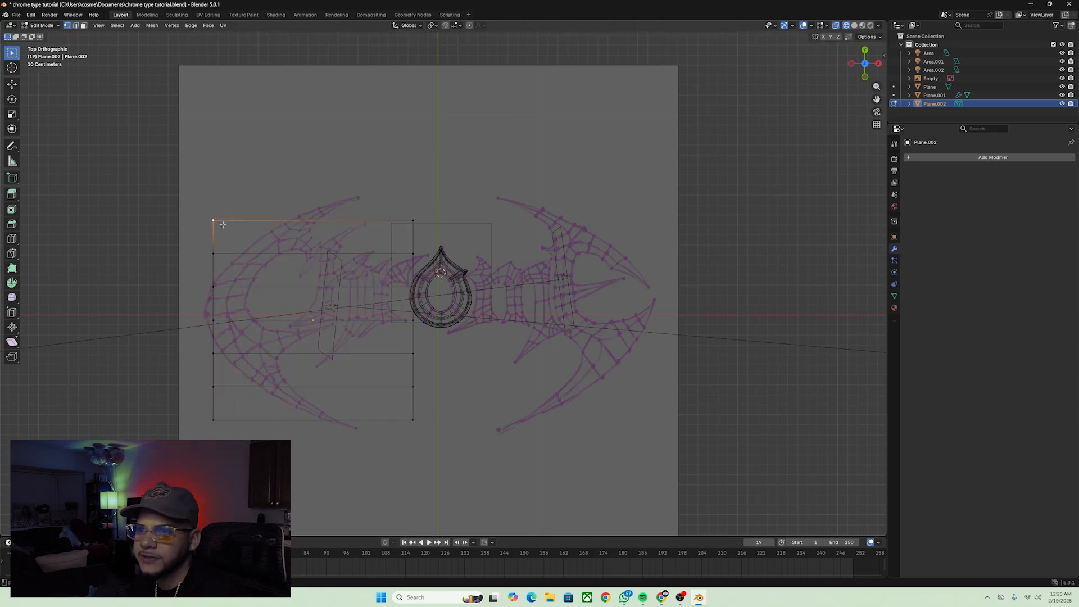
{"action": "key", "text": "g"}
{"action": "left_click", "coordinate": [483, 251]}
{"action": "left_click", "coordinate": [412, 220]}
{"action": "key", "text": "g"}
{"action": "left_click", "coordinate": [358, 202]}
Place the second row's two vertices on the outer and inner edges of the crescent's upper blade.
{"action": "left_click", "coordinate": [216, 253]}
{"action": "key", "text": "g"}
{"action": "left_click", "coordinate": [276, 226]}
{"action": "left_click", "coordinate": [419, 256]}
{"action": "key", "text": "g"}
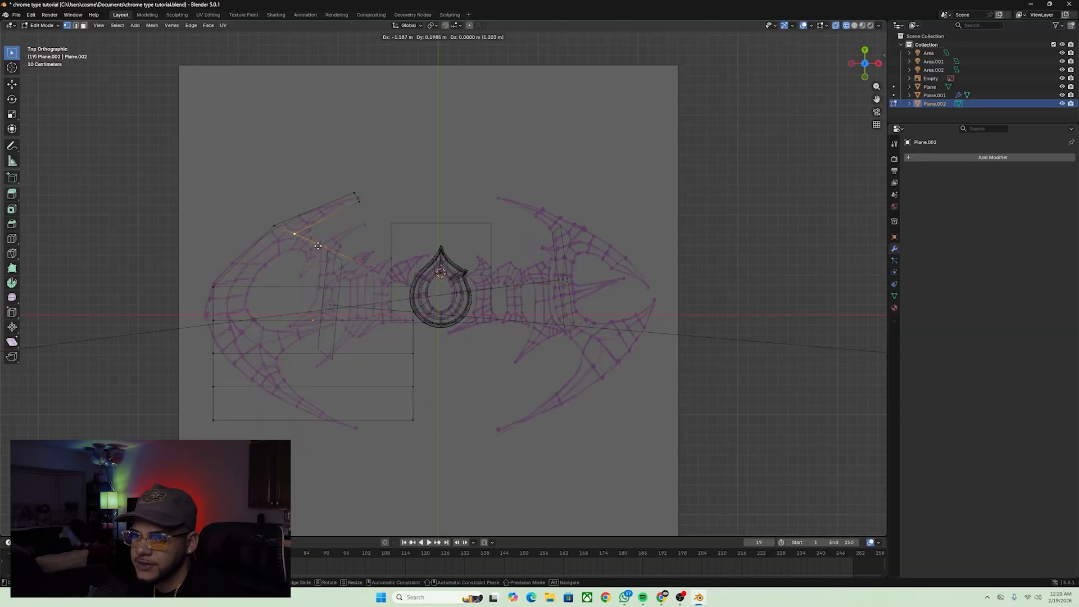
{"action": "left_click", "coordinate": [313, 261]}
Move the inner vertices of the third and fourth rows onto the crescent's inner curve.
{"action": "left_click", "coordinate": [213, 287]}
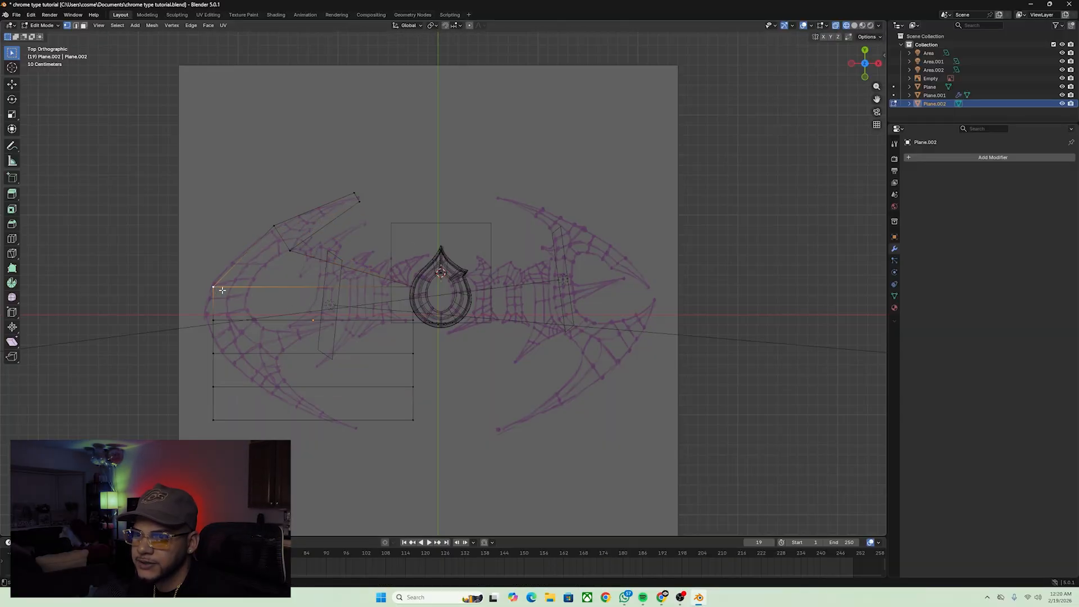
{"action": "left_click", "coordinate": [418, 294]}
{"action": "key", "text": "g"}
{"action": "left_click", "coordinate": [284, 281]}
{"action": "left_click", "coordinate": [413, 320]}
{"action": "key", "text": "g"}
{"action": "left_click", "coordinate": [247, 313]}
Slide the inner vertices of the fifth and sixth rows onto the inner edge of the crescent's lower half.
{"action": "left_click", "coordinate": [413, 353]}
{"action": "key", "text": "g"}
{"action": "key", "text": "g"}
{"action": "left_click", "coordinate": [276, 353]}
{"action": "left_click", "coordinate": [413, 386]}
{"action": "key", "text": "g"}
{"action": "key", "text": "g"}
{"action": "left_click", "coordinate": [286, 386]}
Move the plane's bottom corner vertices along to the tip of the crescent's lower blade.
{"action": "left_click", "coordinate": [413, 419]}
{"action": "key", "text": "g"}
{"action": "key", "text": "g"}
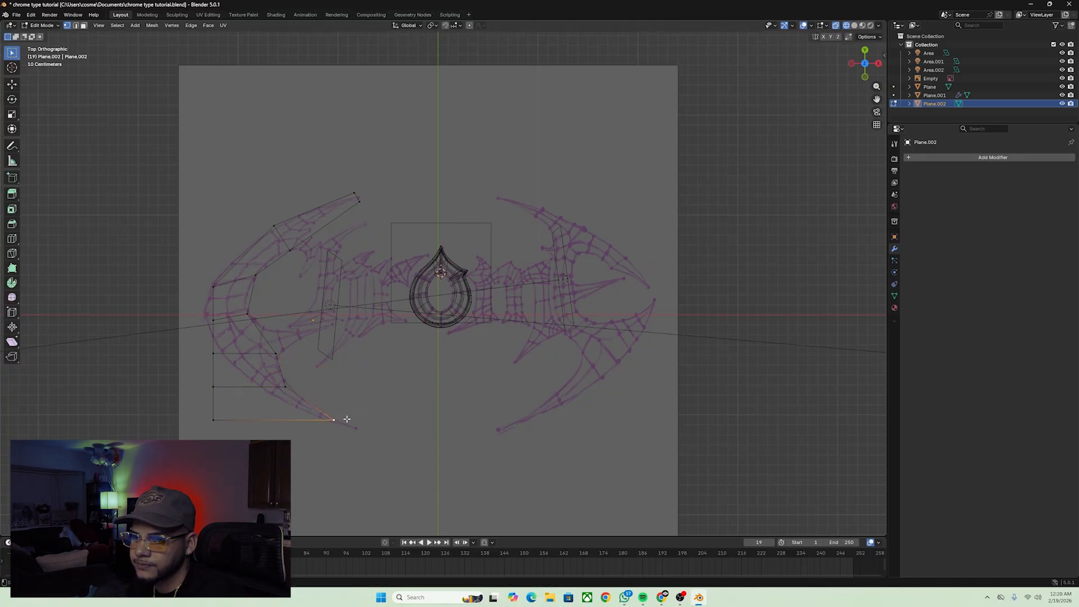
{"action": "right_click", "coordinate": [394, 435]}
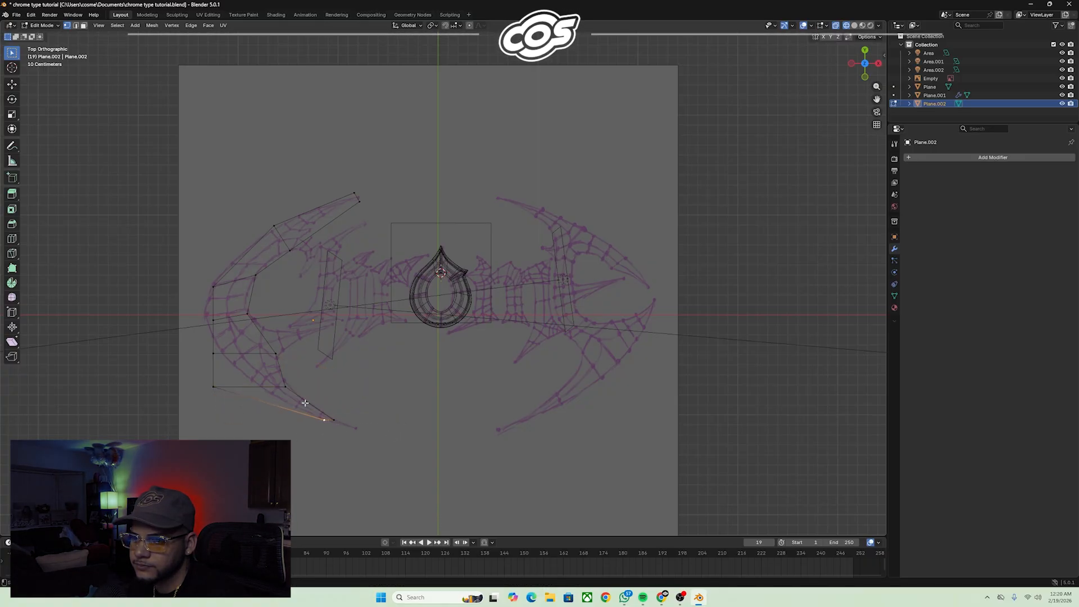
Move the outer vertices of the crescent's middle and lower rows onto the sketch's outer curve.
{"action": "left_click", "coordinate": [218, 396]}
{"action": "key", "text": "g"}
{"action": "key", "text": "g"}
{"action": "left_click", "coordinate": [289, 415]}
{"action": "left_click", "coordinate": [215, 354]}
{"action": "key", "text": "g"}
{"action": "key", "text": "g"}
{"action": "left_click", "coordinate": [220, 322]}
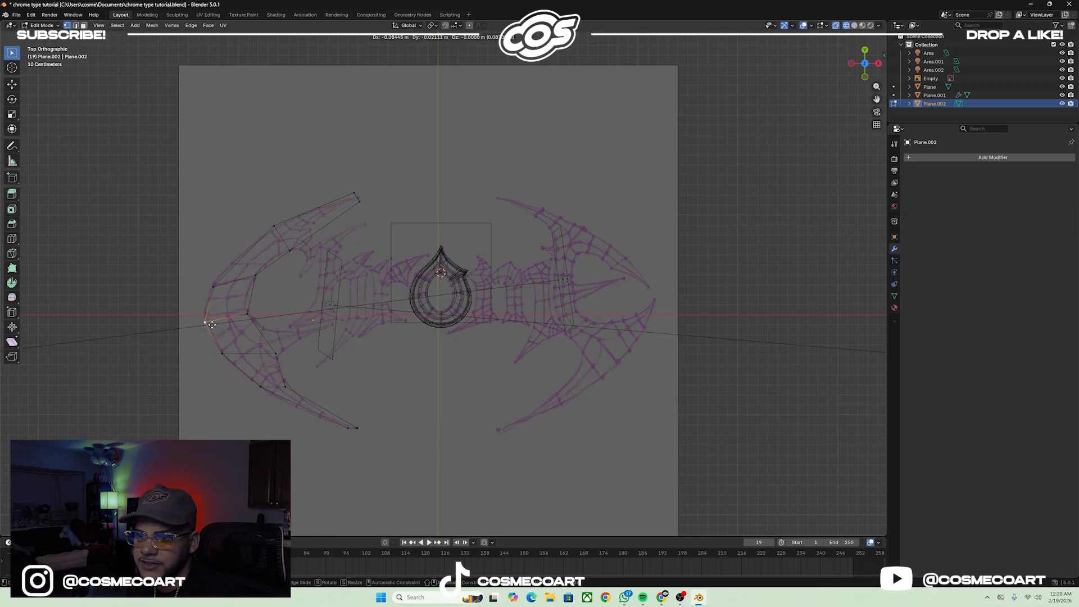
Adjust the third row's outer and inner vertices to follow the crescent's curves on the sketch.
{"action": "left_click", "coordinate": [213, 286]}
{"action": "key", "text": "g"}
{"action": "key", "text": "g"}
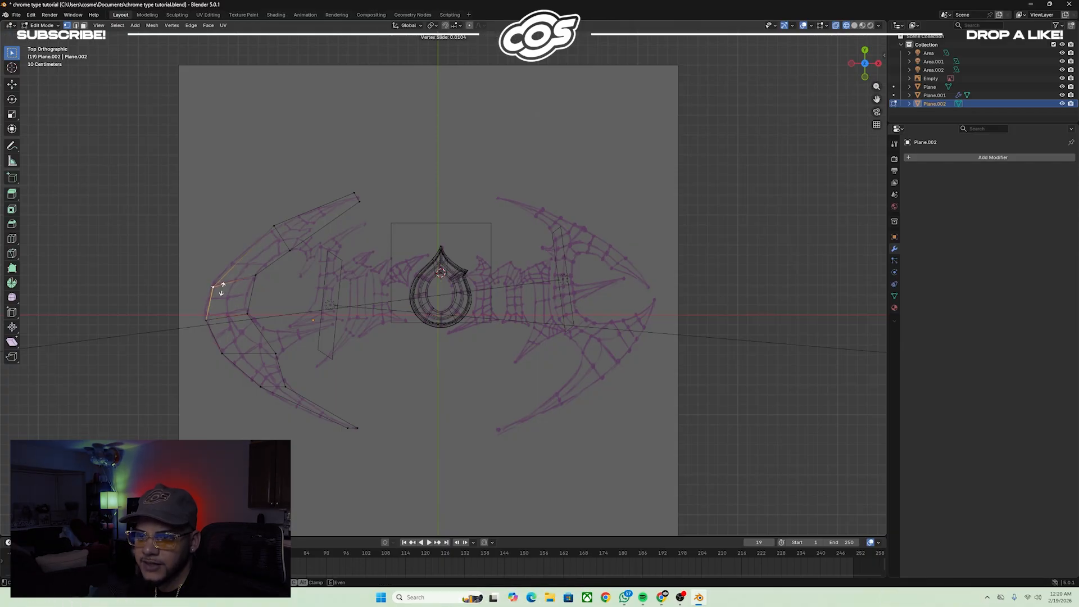
{"action": "left_click", "coordinate": [217, 288]}
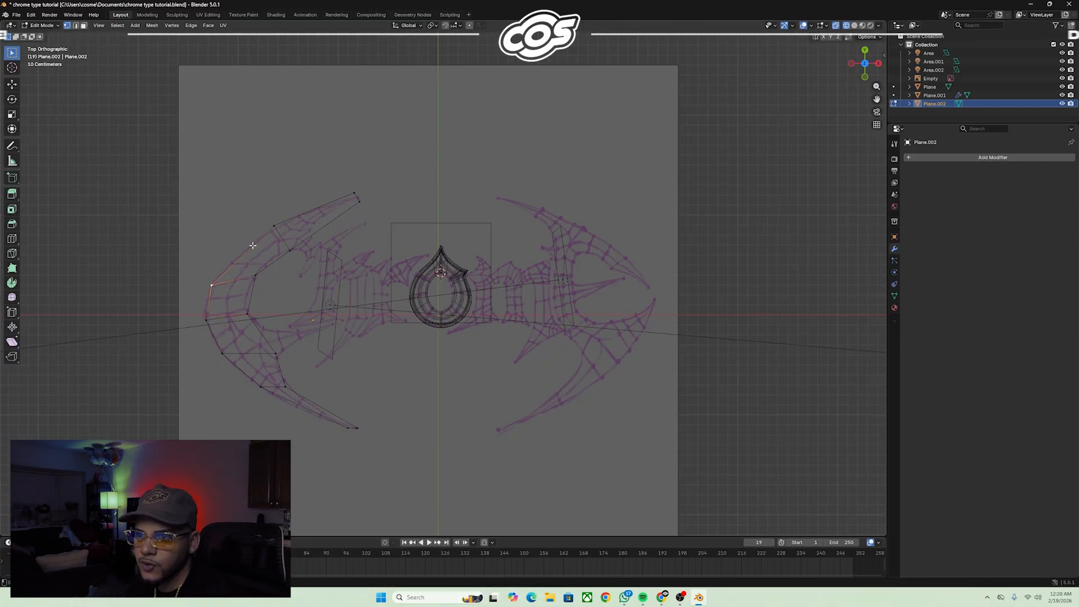
{"action": "left_click", "coordinate": [254, 275]}
{"action": "key", "text": "g"}
{"action": "left_click", "coordinate": [259, 294]}
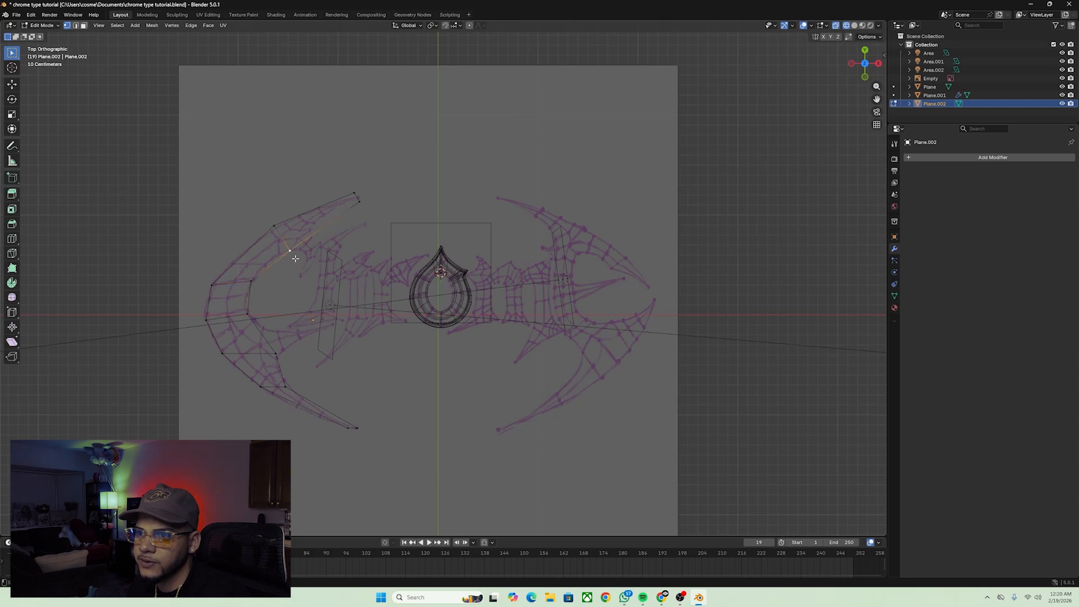
Bring the two end vertices of the crescent's upper blade together at the sketched tip.
{"action": "left_click", "coordinate": [360, 201]}
{"action": "key", "text": "g"}
{"action": "left_click", "coordinate": [360, 197]}
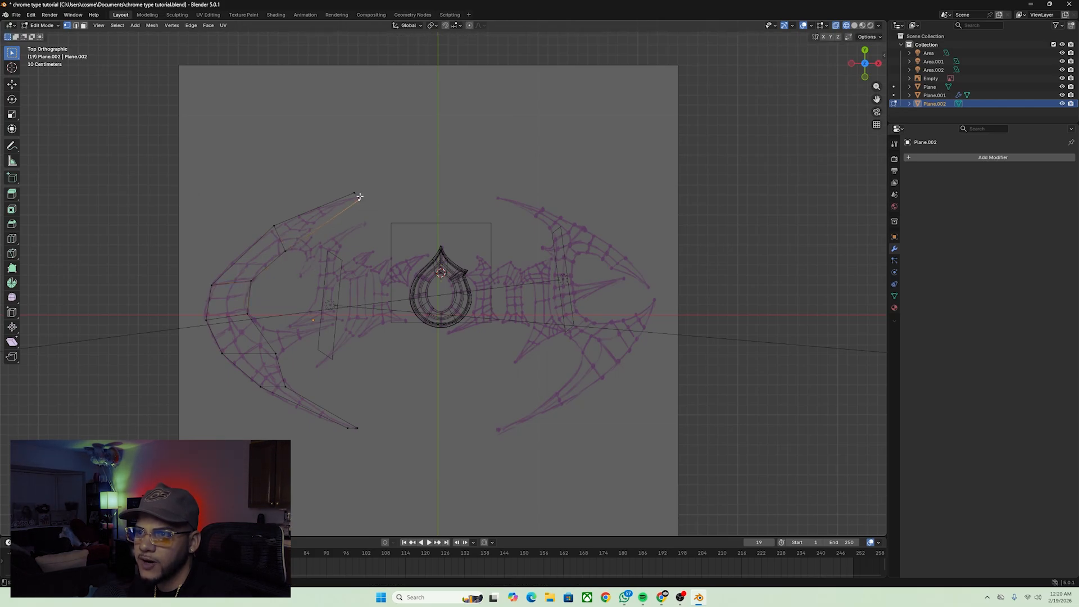
{"action": "left_click", "coordinate": [358, 195]}
{"action": "key", "text": "g"}
{"action": "left_click", "coordinate": [359, 198]}
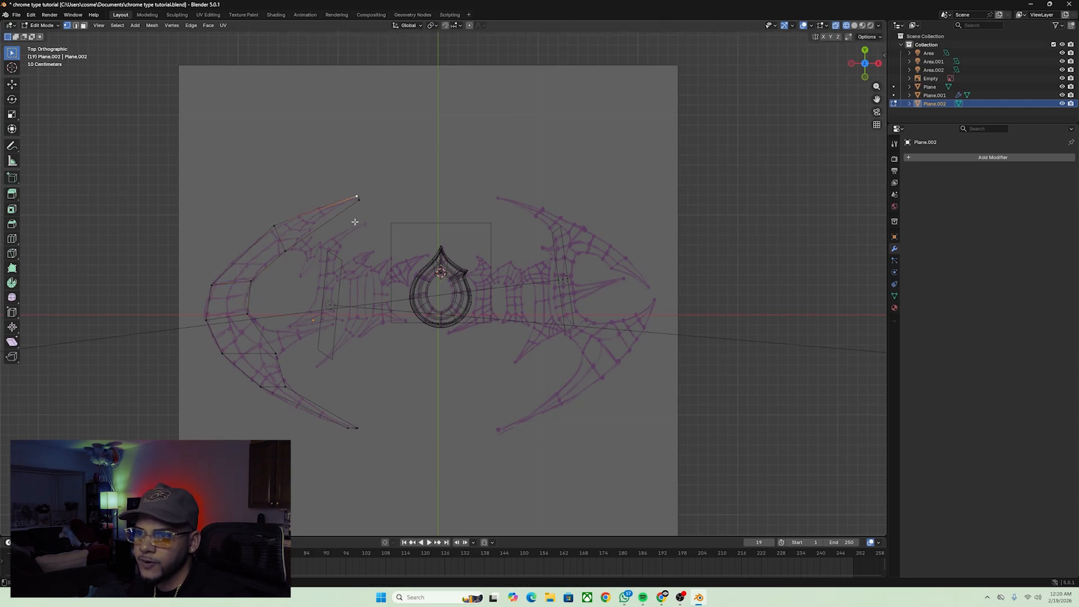
Add an edge loop across the upper blade between its tip and the second row.
{"action": "key", "text": "g"}
{"action": "key", "text": "g"}
{"action": "left_click", "coordinate": [304, 228]}
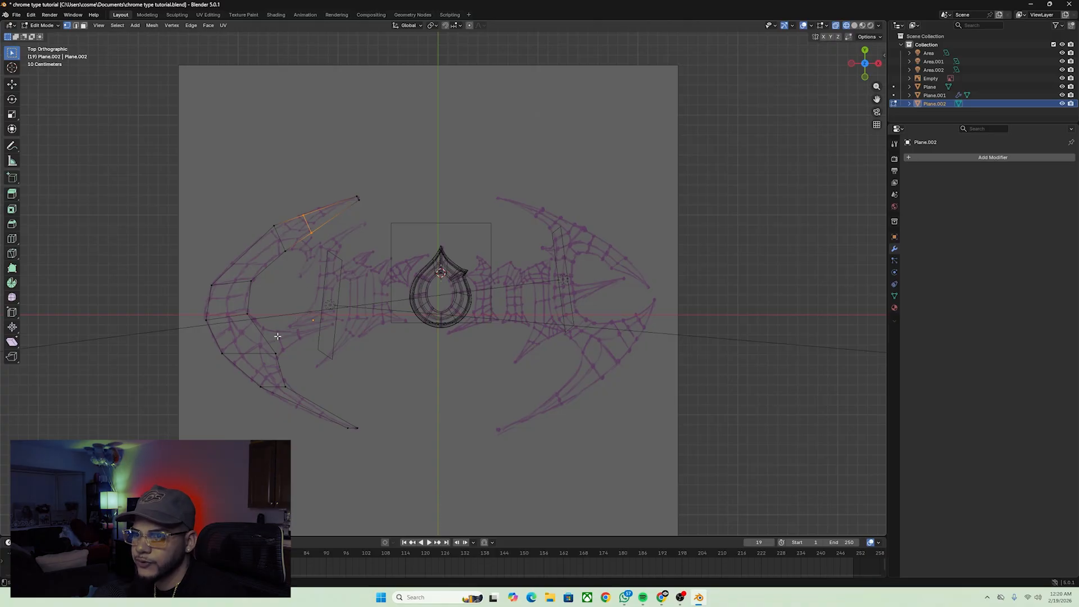
Slide the crescent's middle cross edge down to the base of the lower inner spike.
{"action": "left_click", "coordinate": [228, 315]}
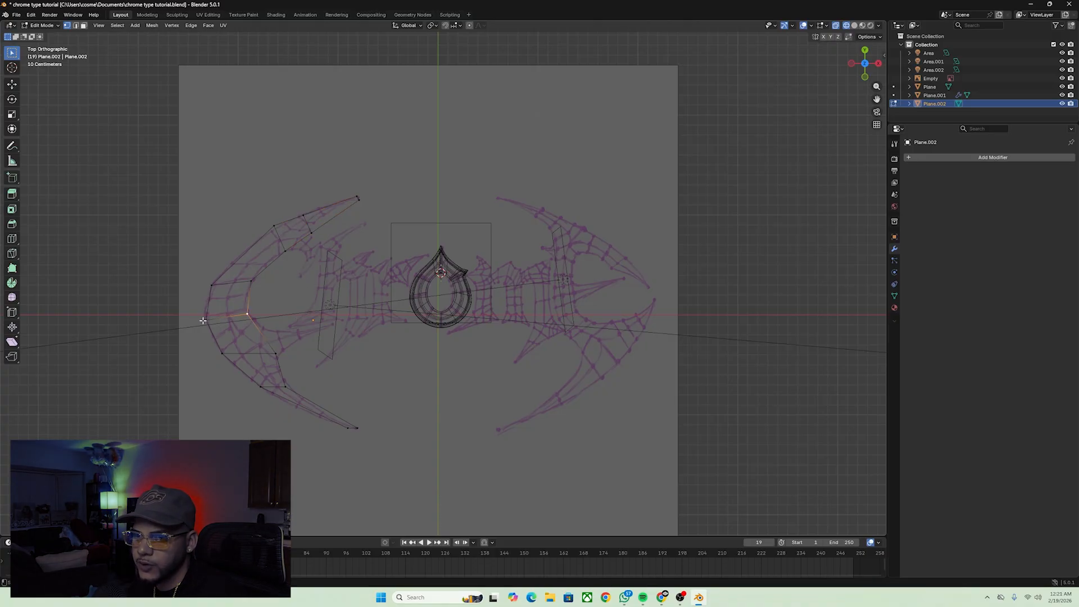
{"action": "key", "text": "g"}
{"action": "key", "text": "g"}
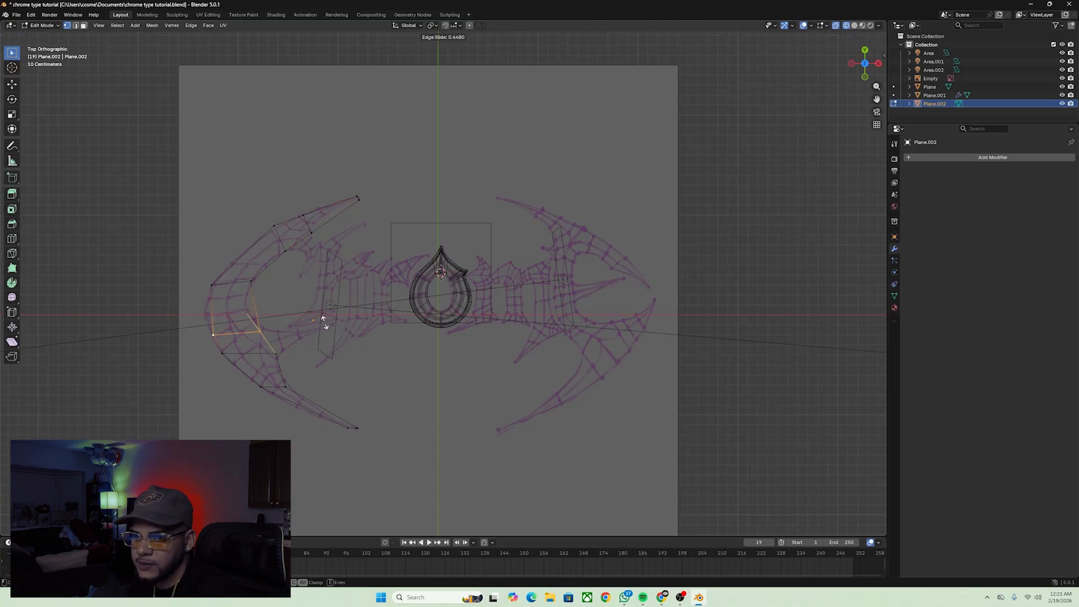
{"action": "left_click", "coordinate": [325, 315]}
Extrude the inner edge at the lower spike's base along the sketched spike and scale its end narrow.
{"action": "left_click", "coordinate": [273, 342]}
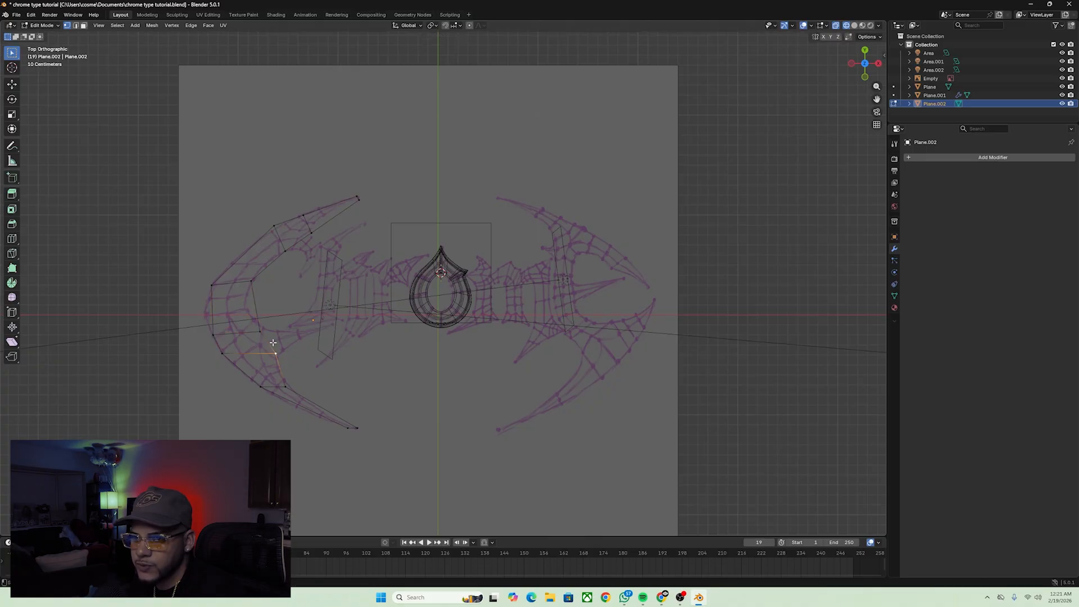
{"action": "key", "text": "2"}
{"action": "left_click", "coordinate": [271, 344]}
{"action": "key", "text": "g"}
{"action": "left_click", "coordinate": [415, 336]}
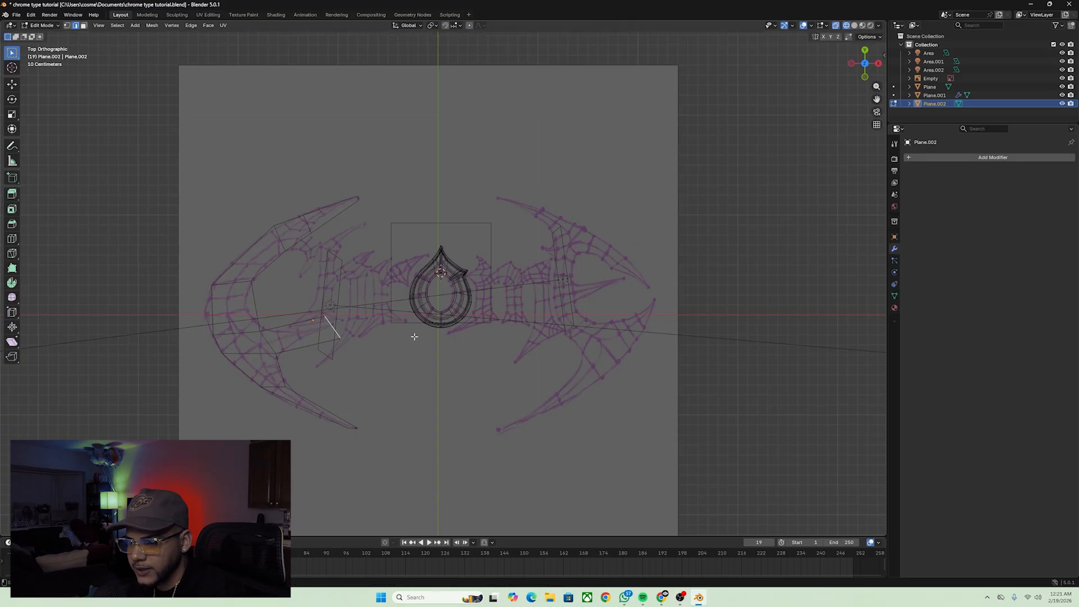
{"action": "key", "text": "s"}
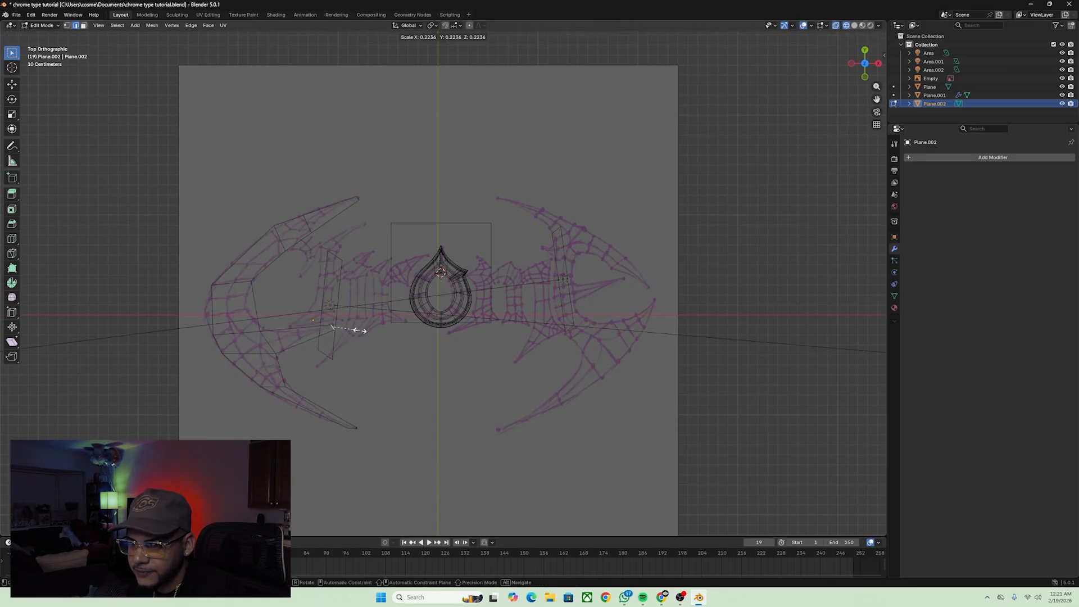
{"action": "left_click", "coordinate": [360, 330]}
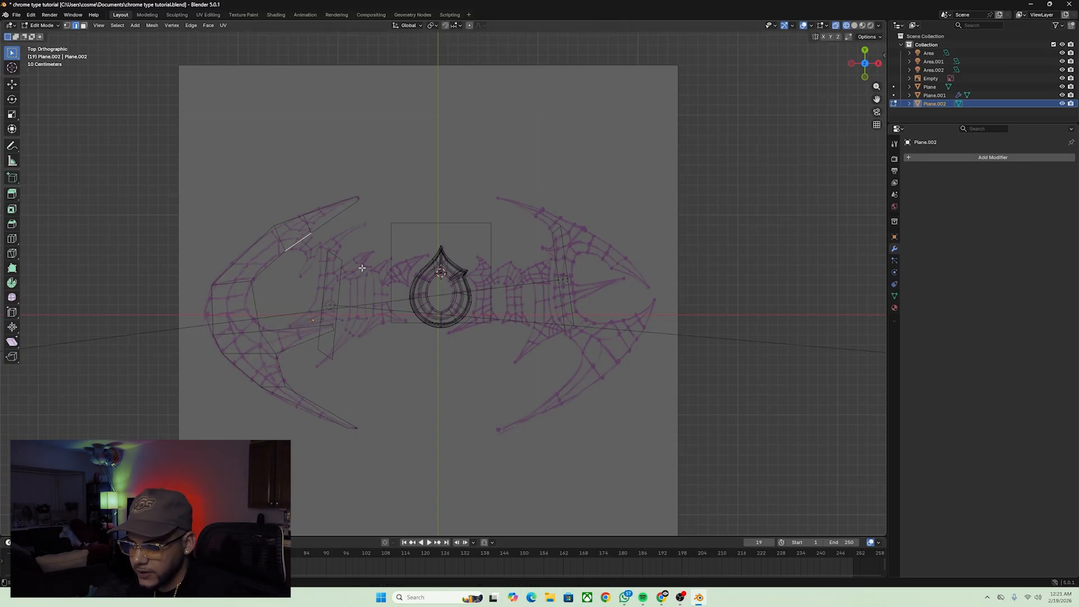
Extrude the upper blade's inner edge downward into the small hooked spike, then narrow and rotate its end.
{"action": "key", "text": "g"}
{"action": "left_click", "coordinate": [373, 306]}
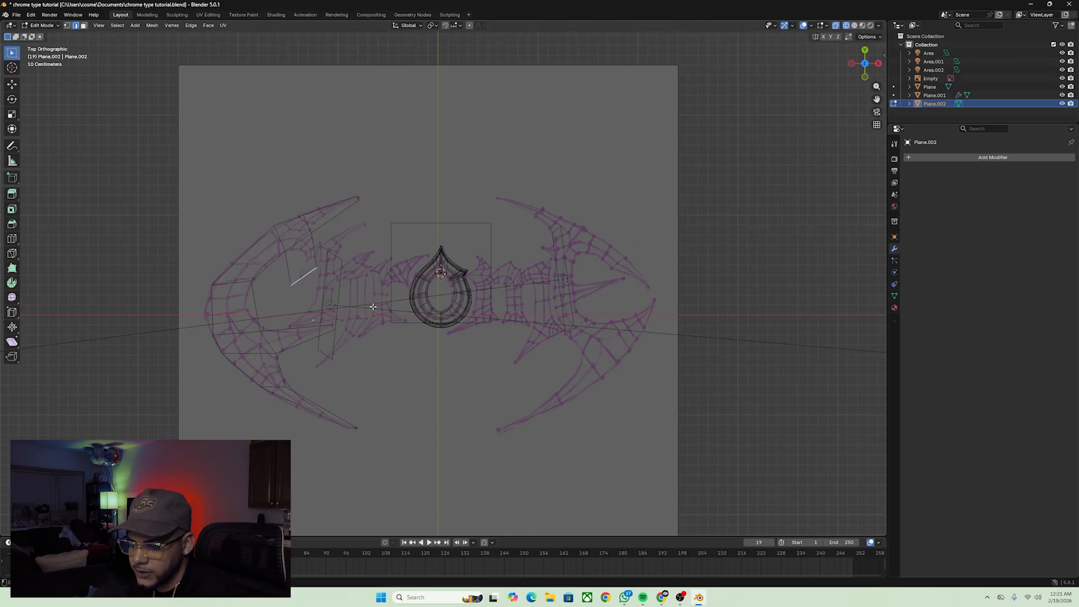
{"action": "key", "text": "s"}
{"action": "left_click", "coordinate": [326, 282]}
{"action": "key", "text": "r"}
{"action": "left_click", "coordinate": [348, 344]}
Shape the upper spike's bend by moving its middle vertices onto the sketch, and return to Object Mode.
{"action": "left_click", "coordinate": [306, 263]}
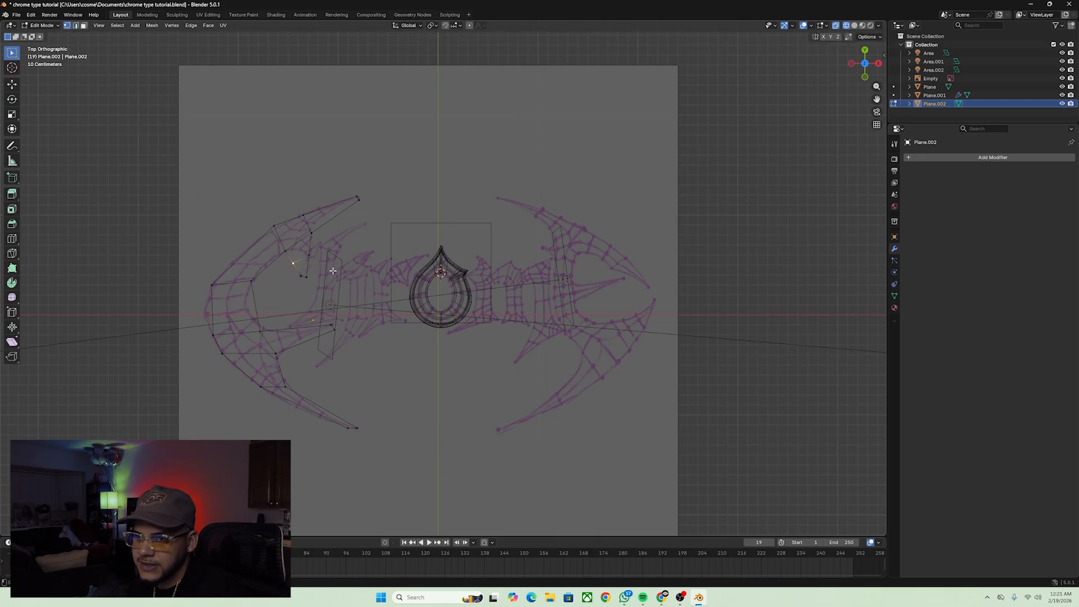
{"action": "key", "text": "g"}
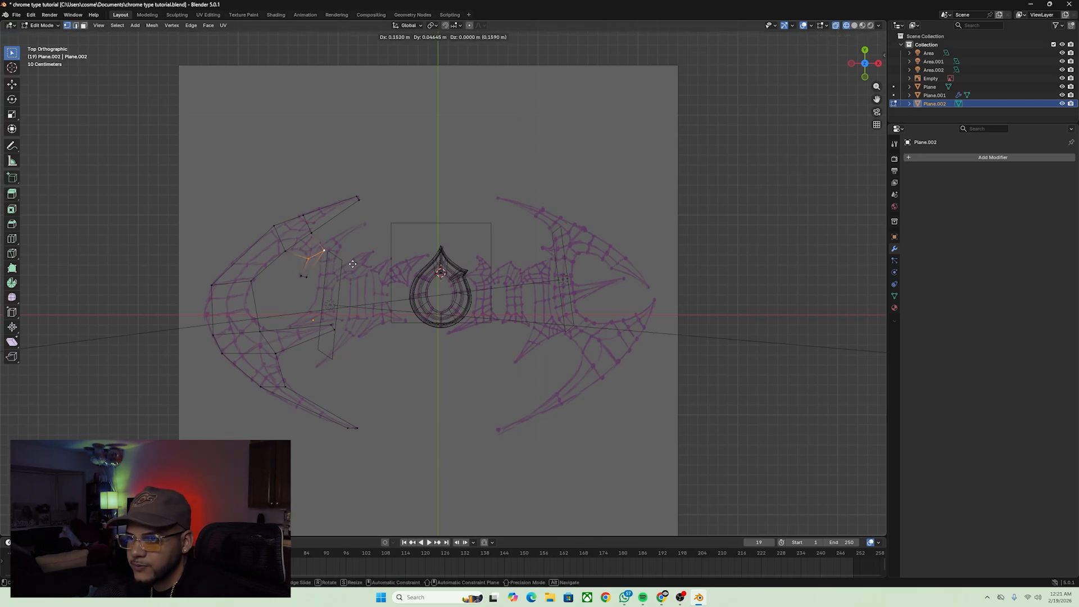
{"action": "left_click", "coordinate": [350, 257]}
{"action": "key", "text": "g"}
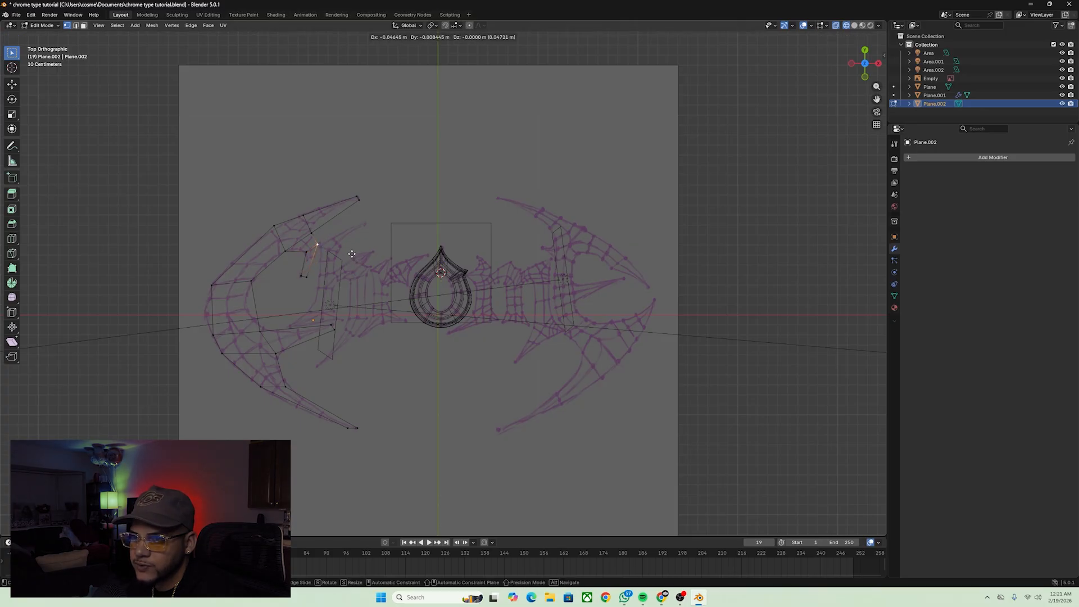
{"action": "left_click", "coordinate": [352, 254]}
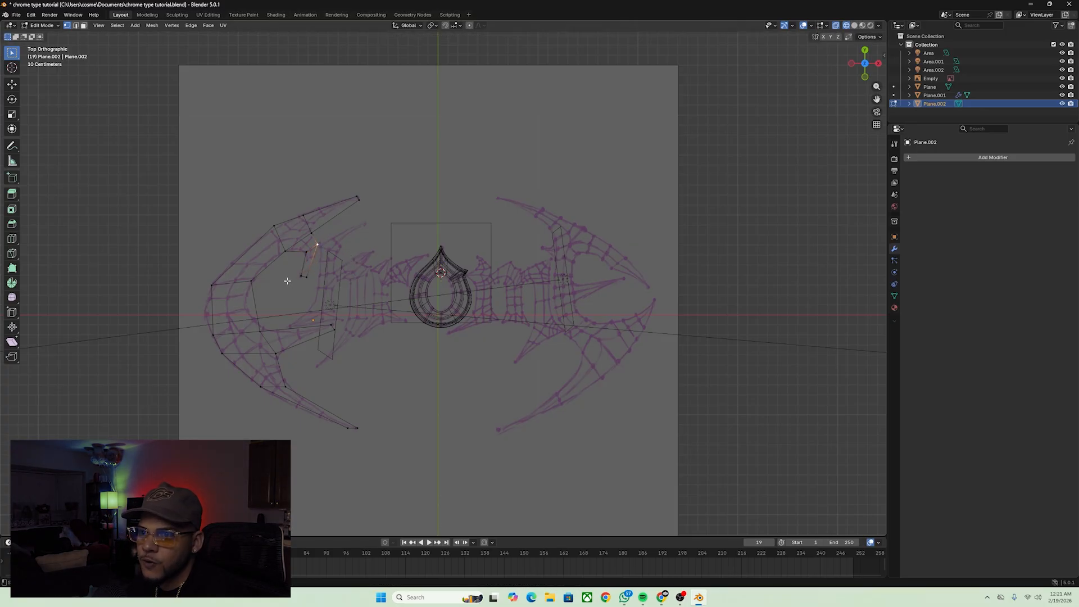
{"action": "key", "text": "Tab"}
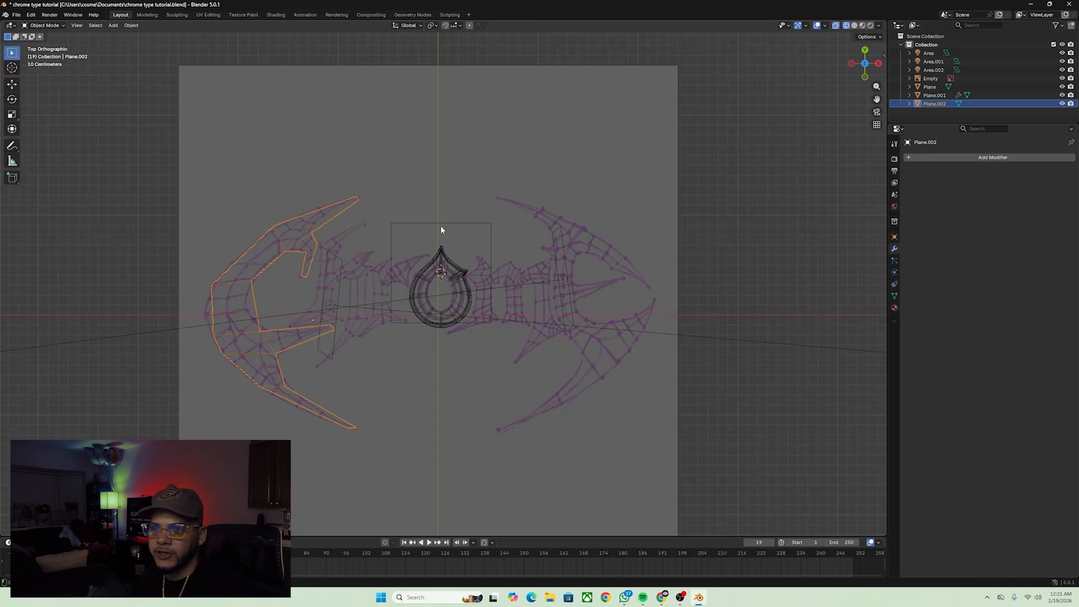